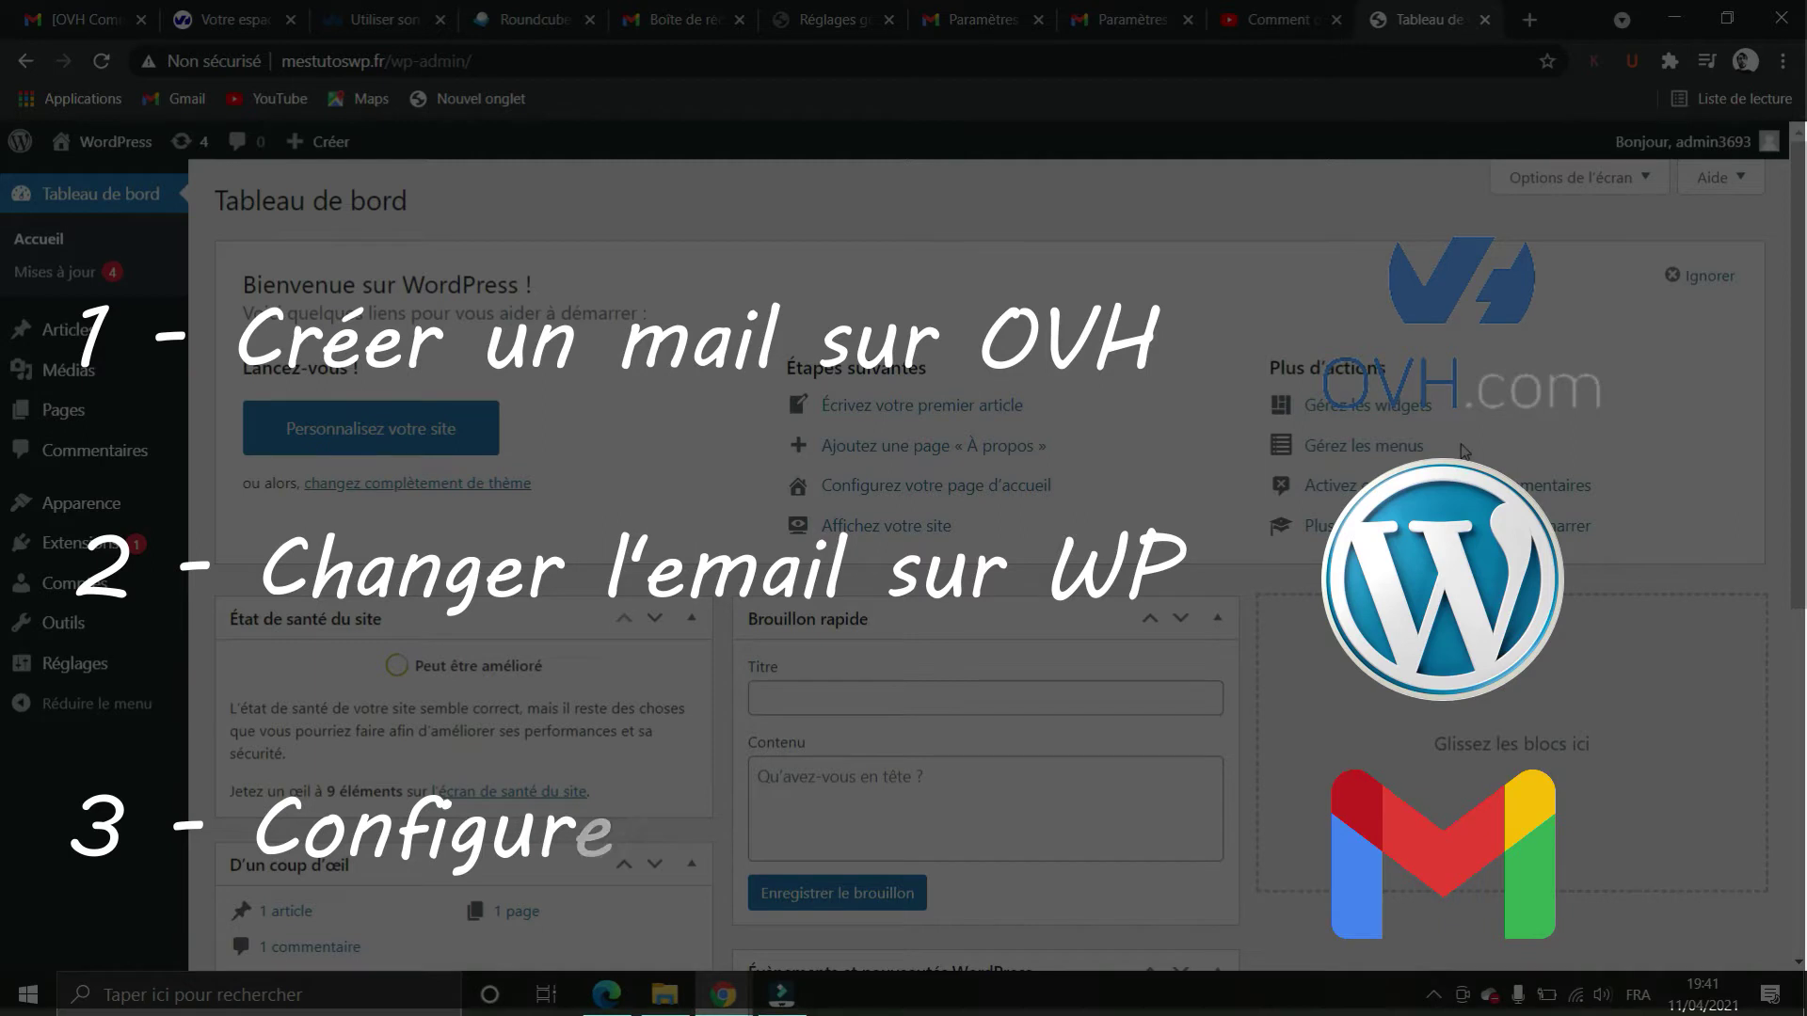
Open WordPress Réglages > Général and select the Adresse e-mail d'administration field
mouse_move(62, 674)
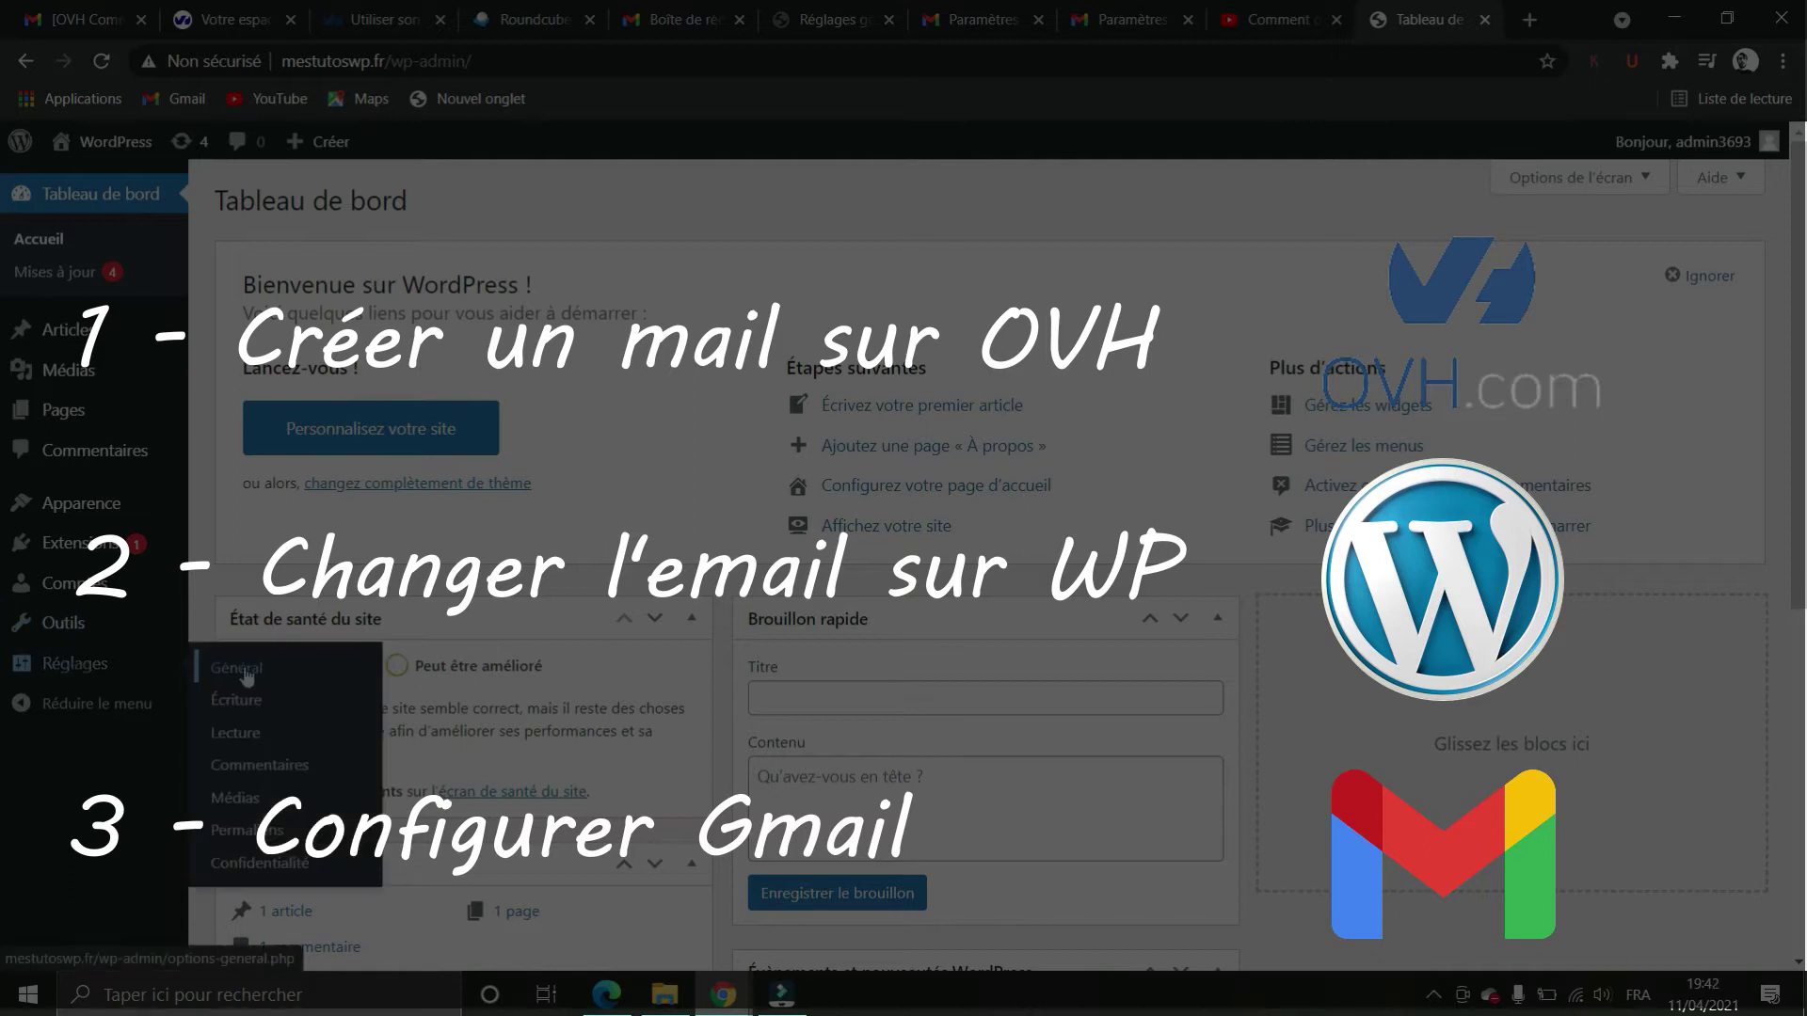
left_click(240, 664)
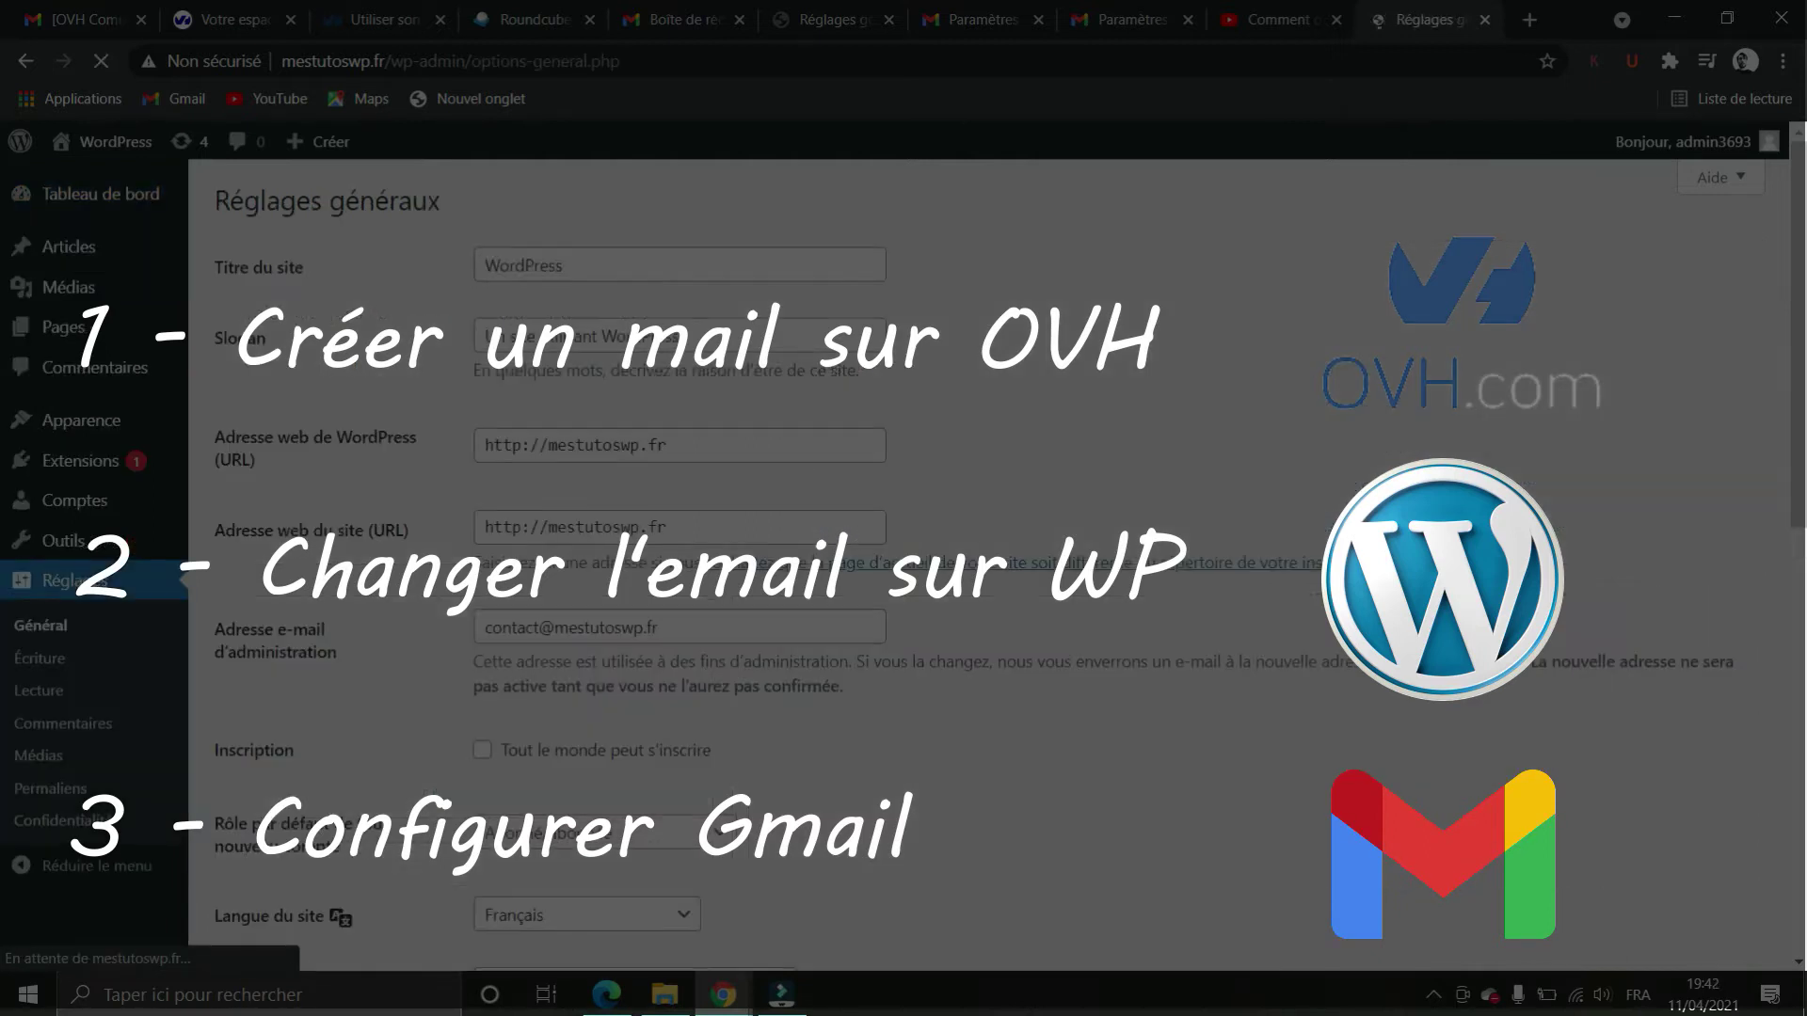
scroll(1338, 669, "down", 5)
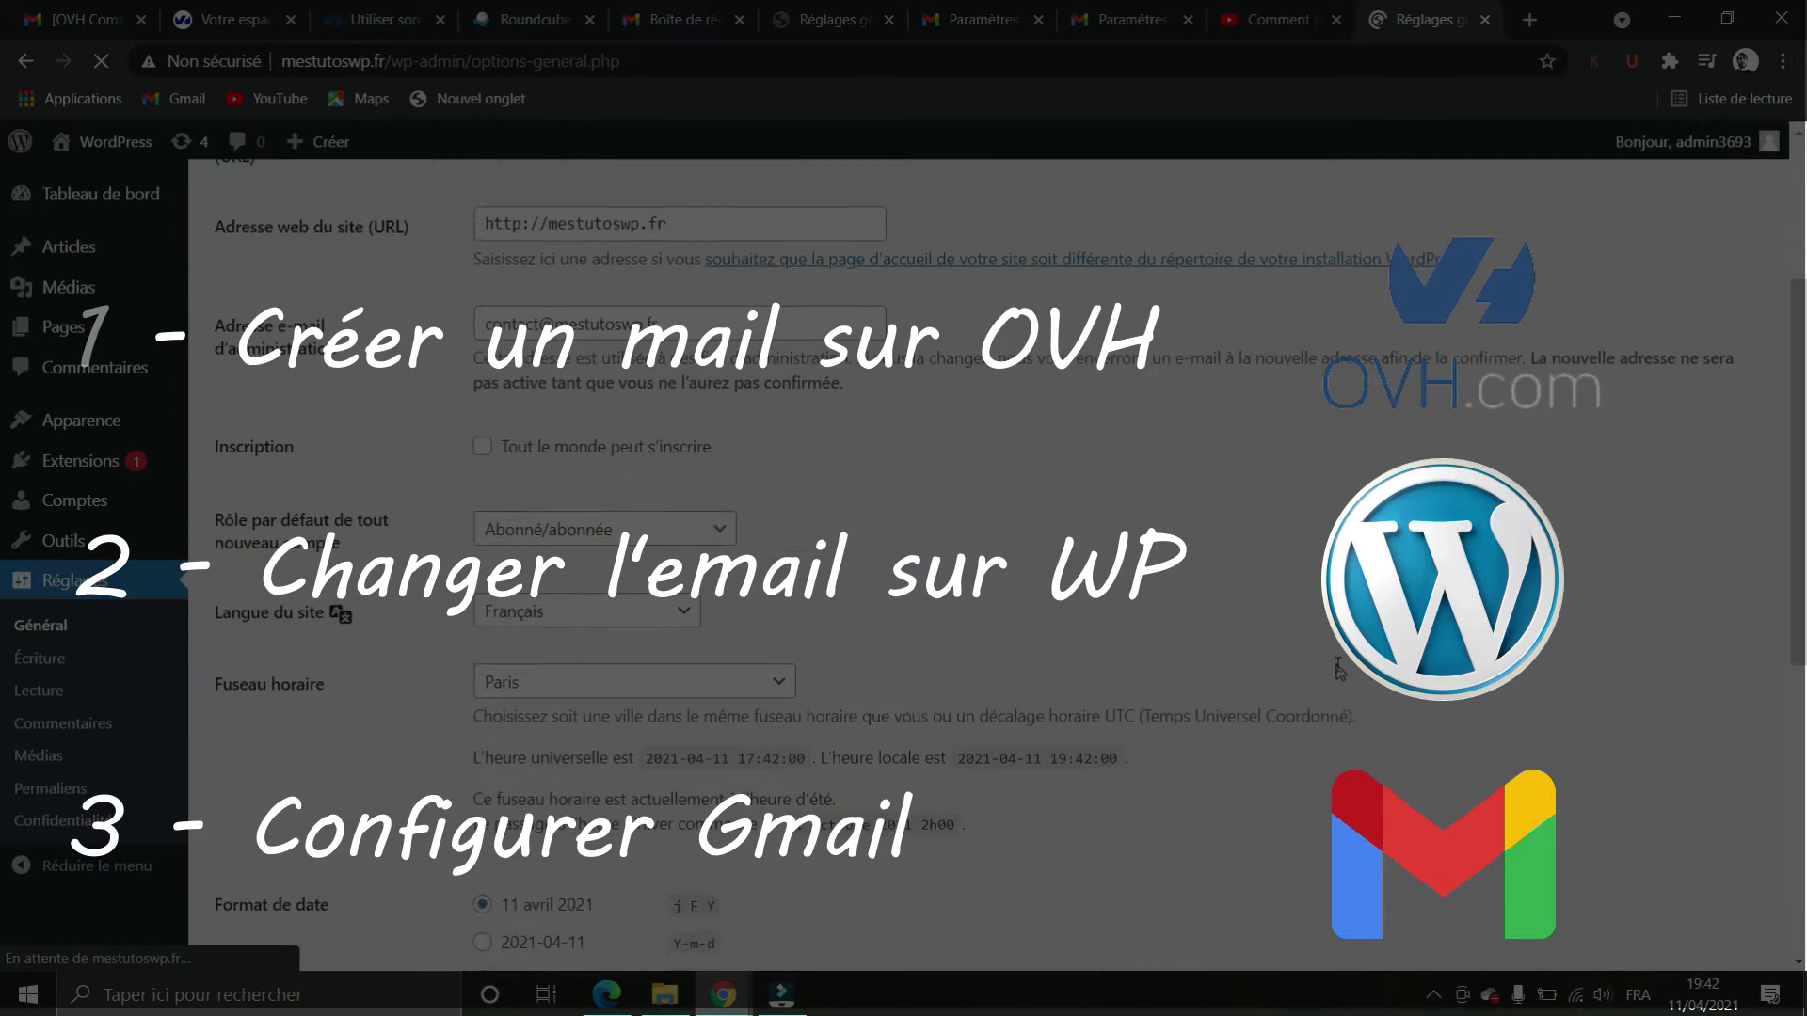
scroll(1341, 669, "up", 5)
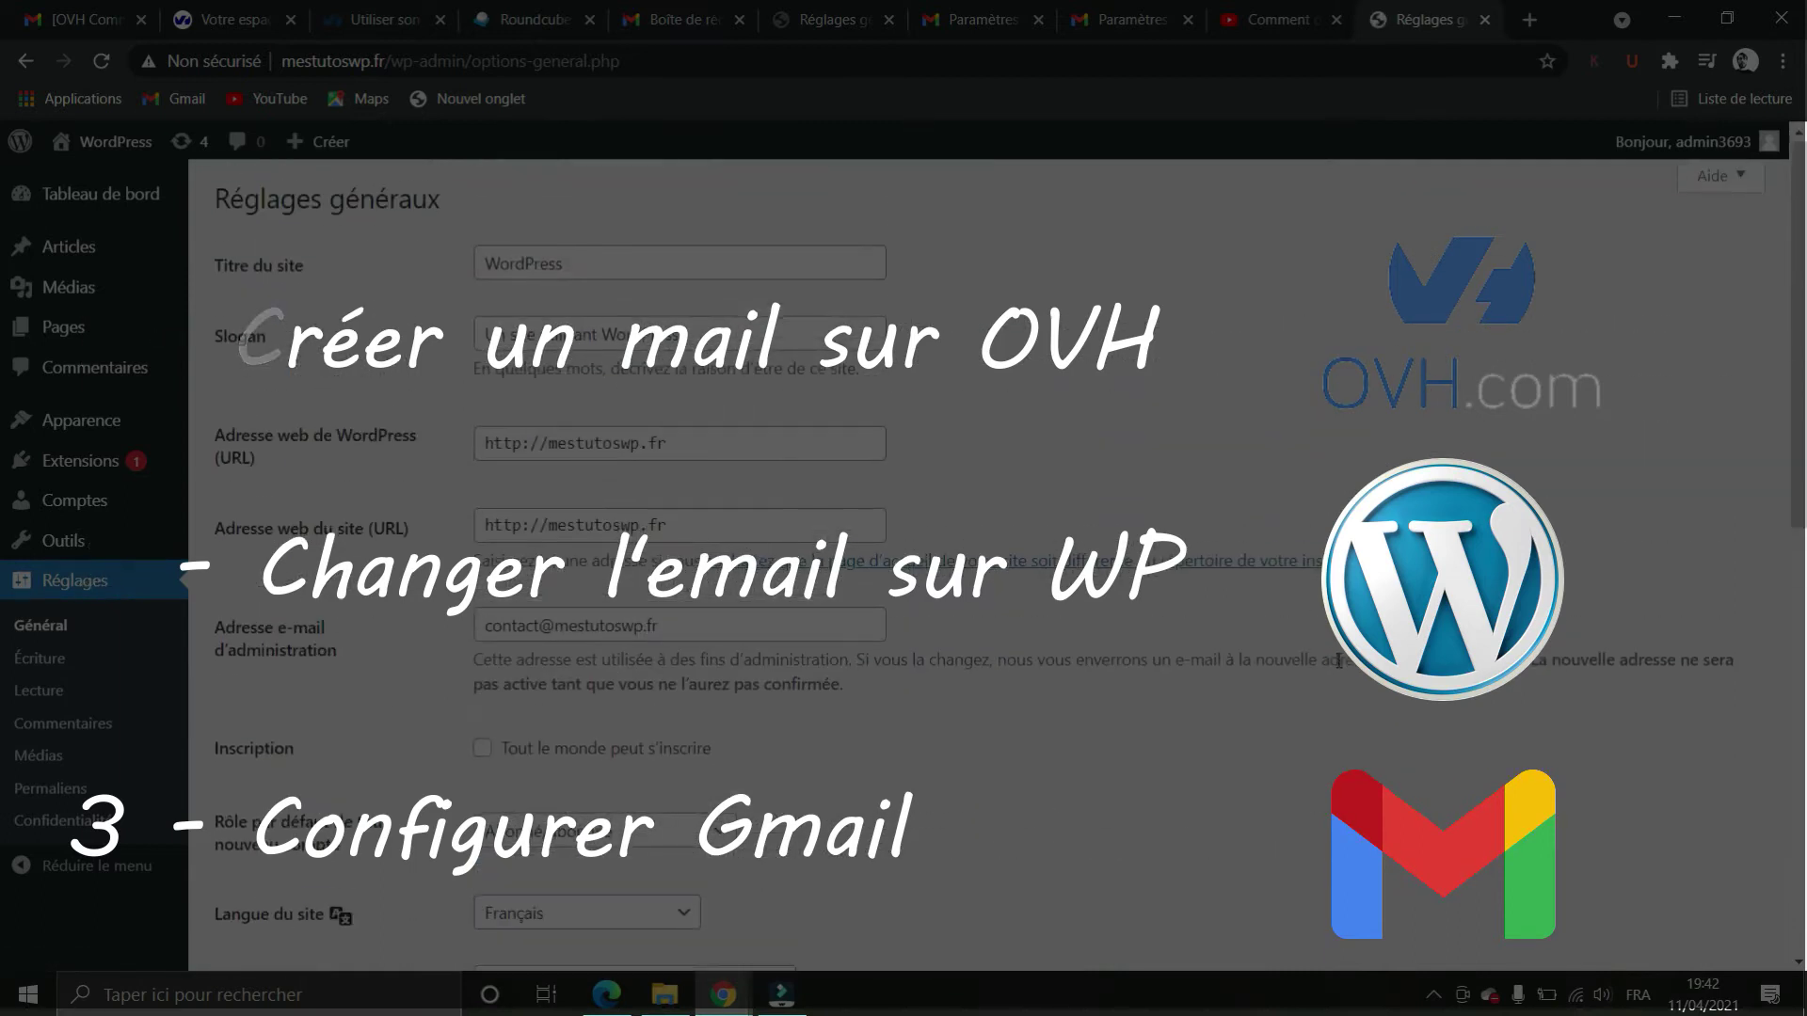
scroll(1338, 660, "down", 3)
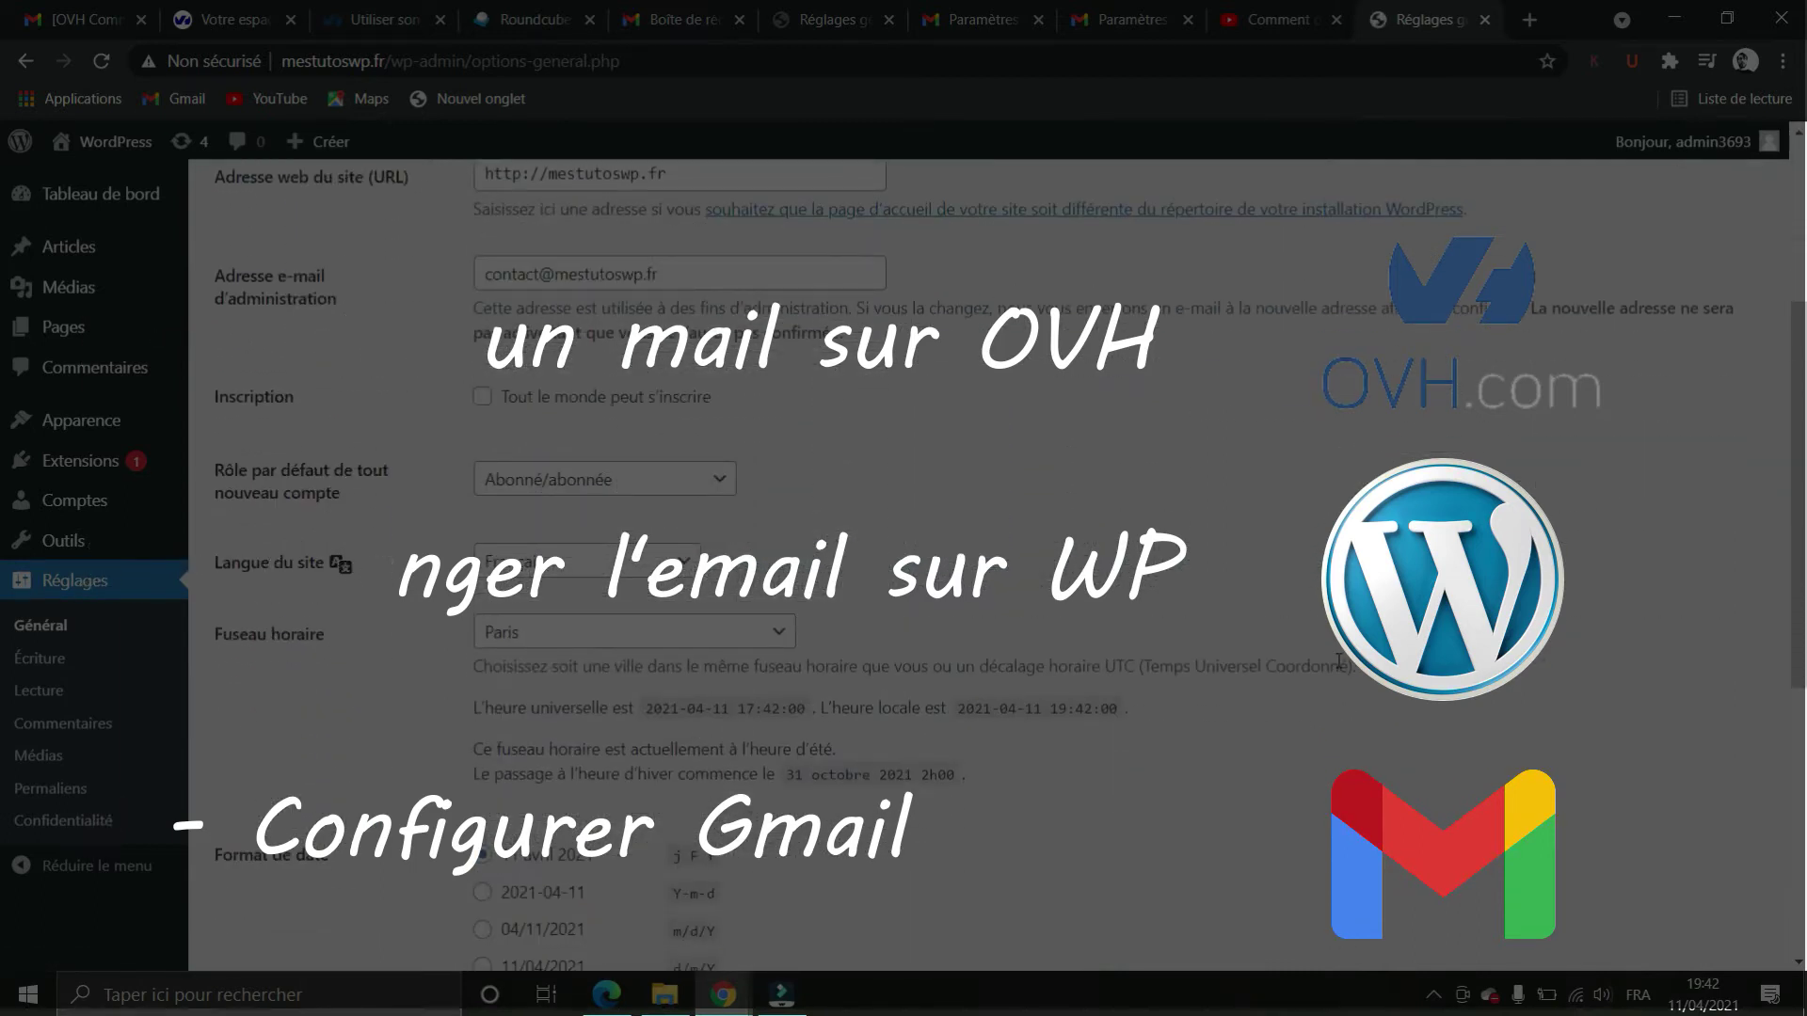
scroll(732, 643, "up", 4)
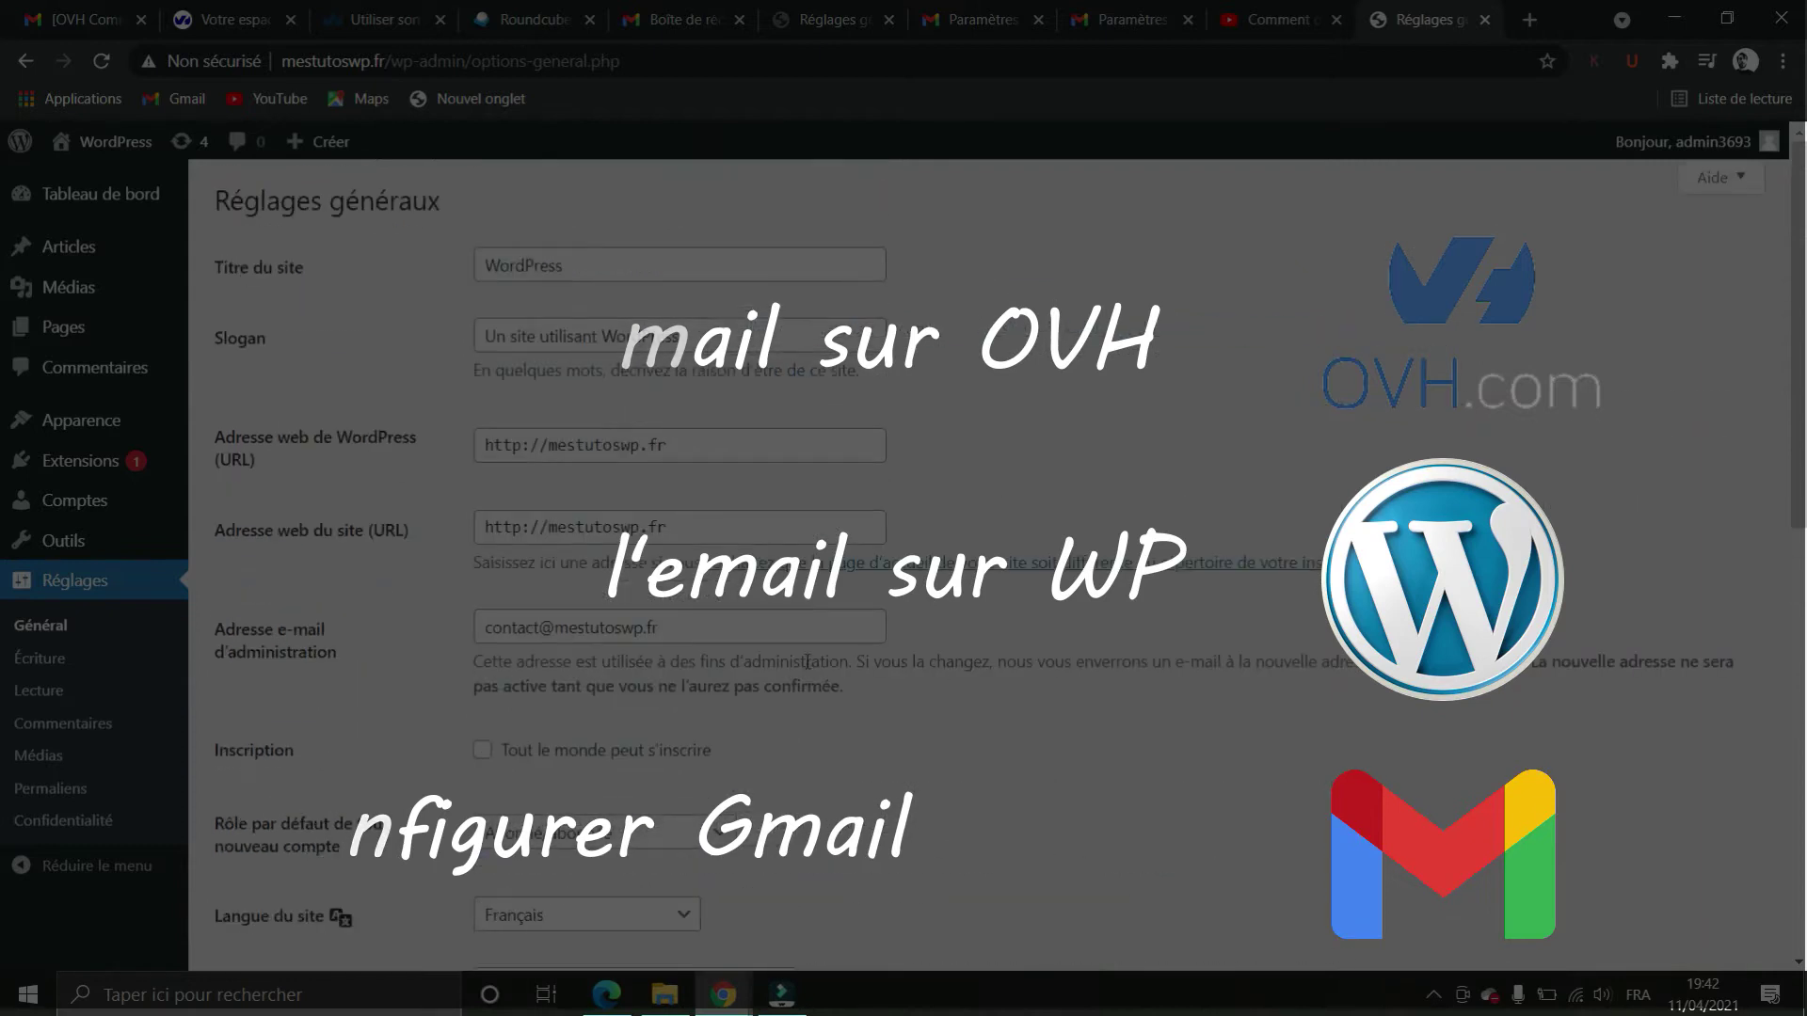
triple_click(730, 640)
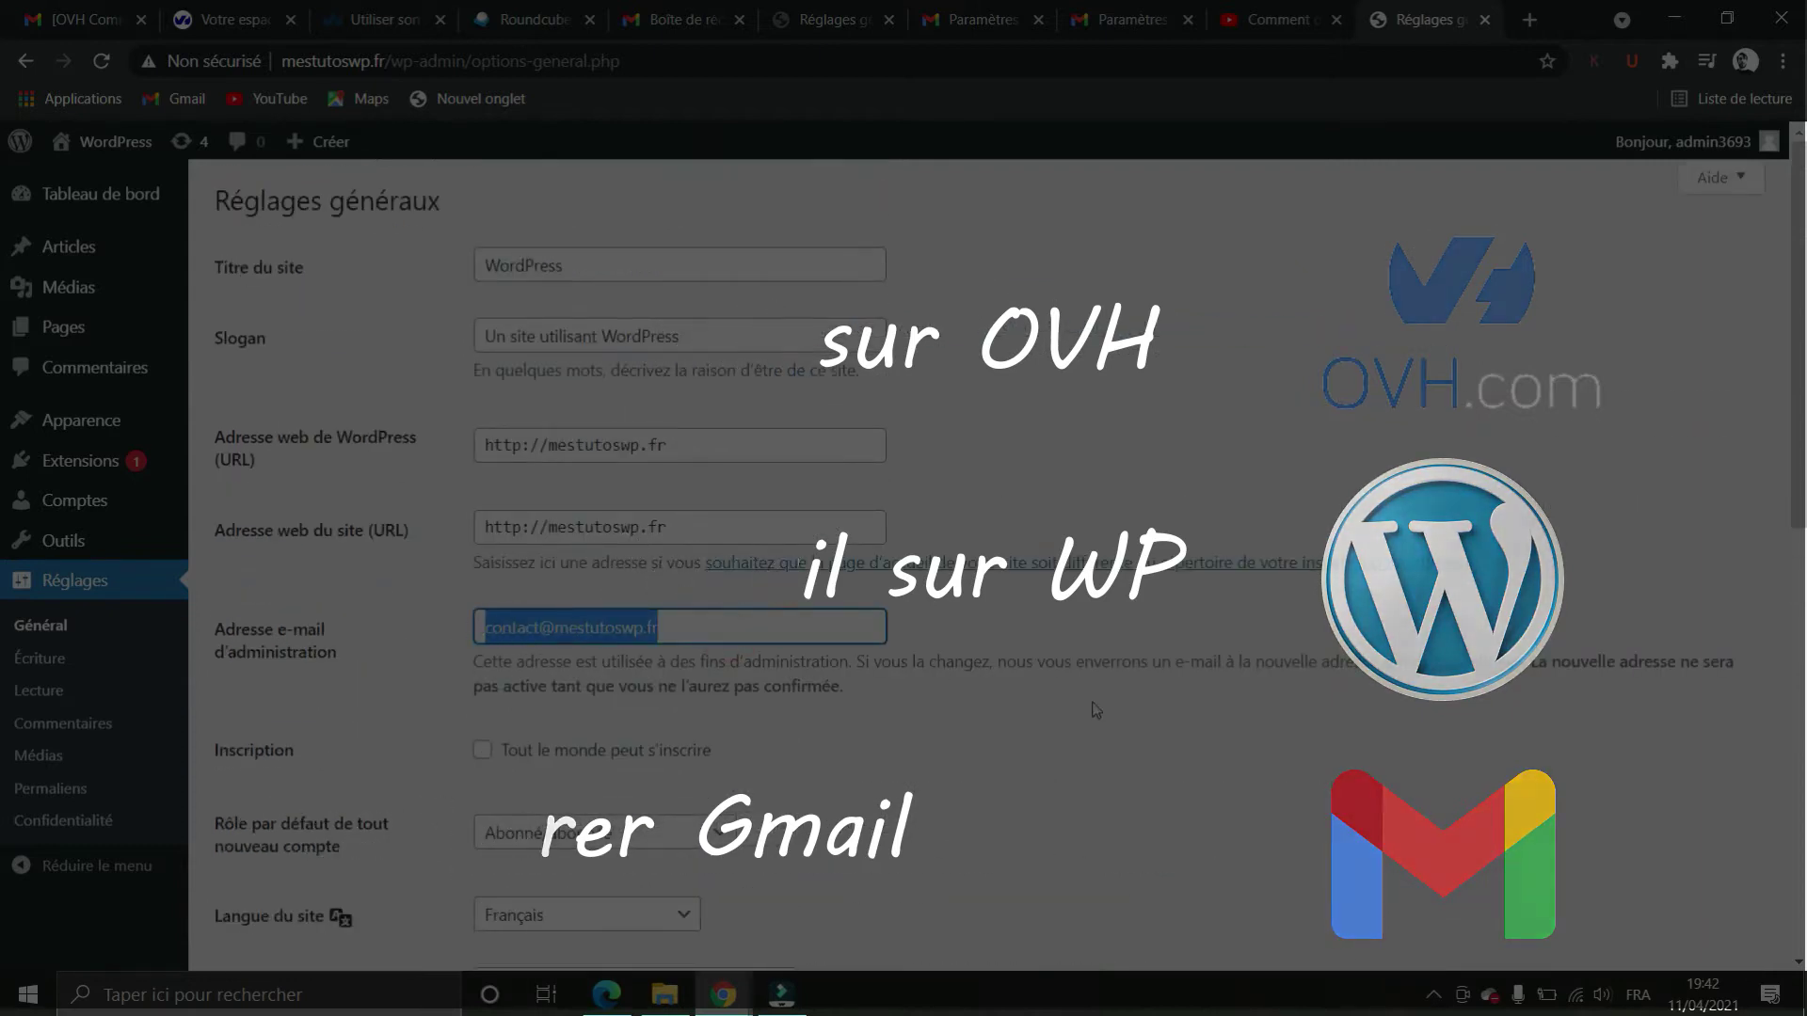
left_click(739, 505)
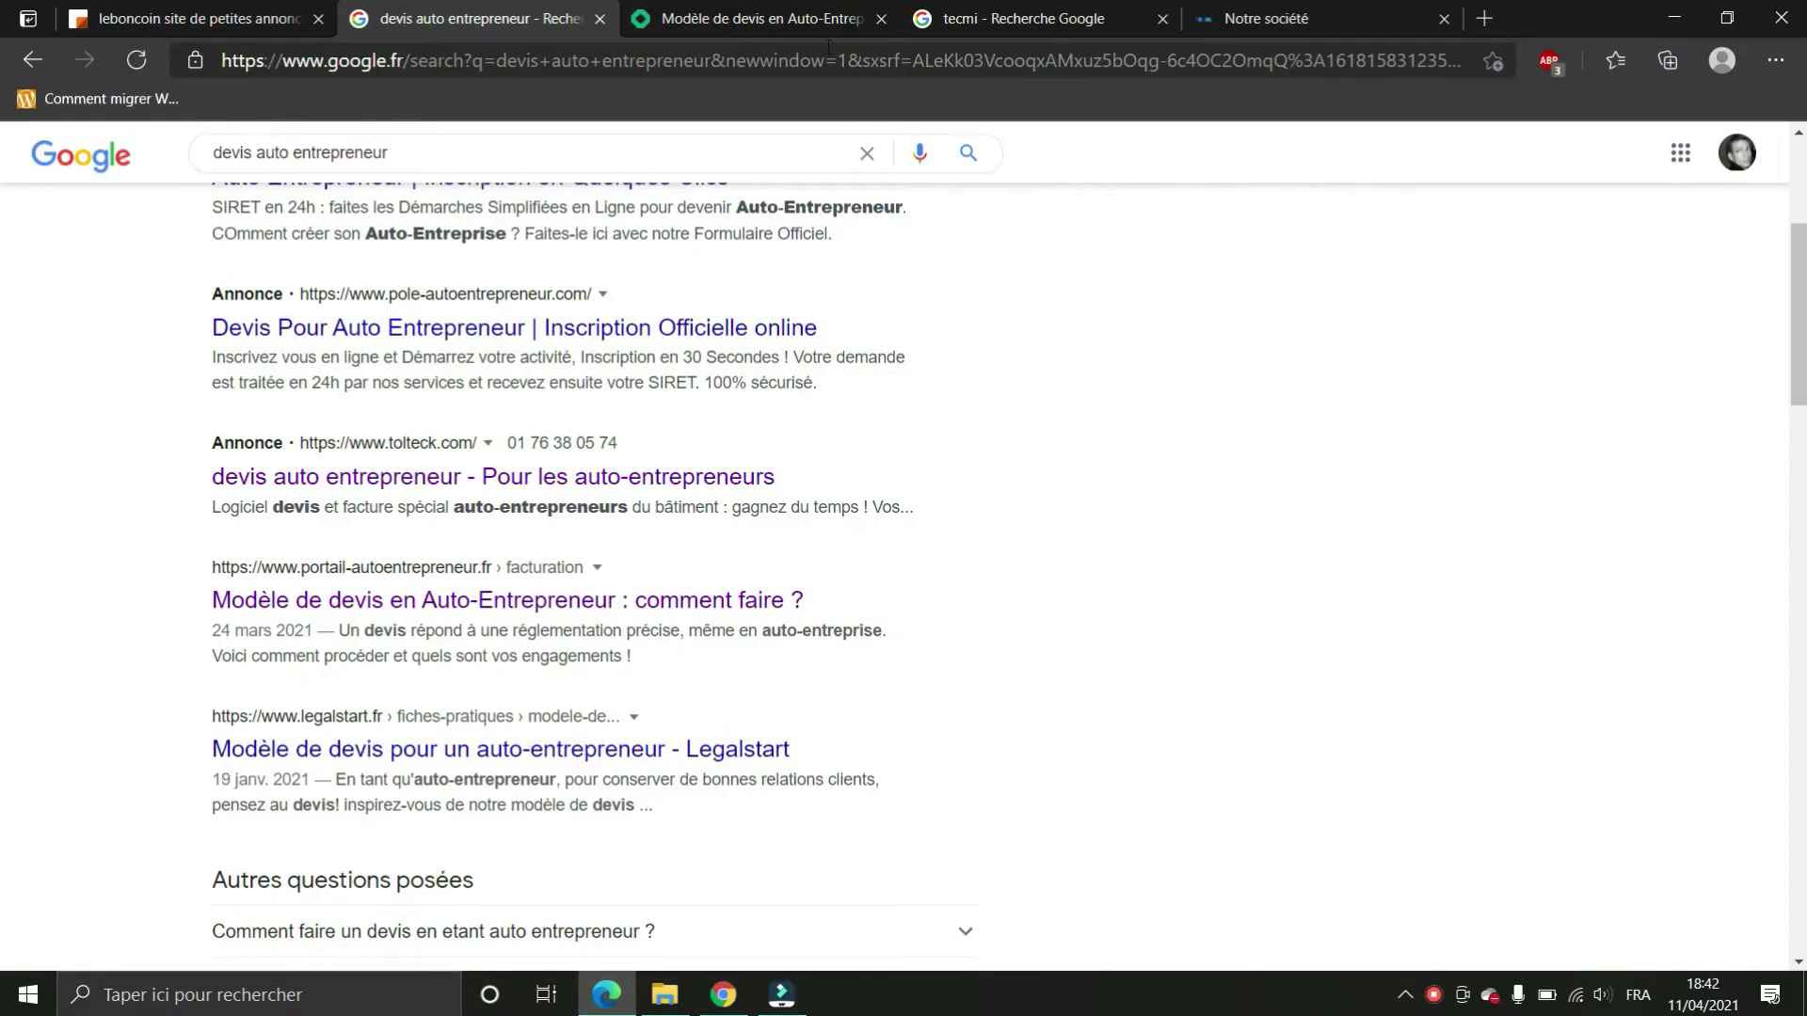
Log in to OVHcloud, open mestutoswp.fr's Emails tab and start creating a new address
left_click(723, 995)
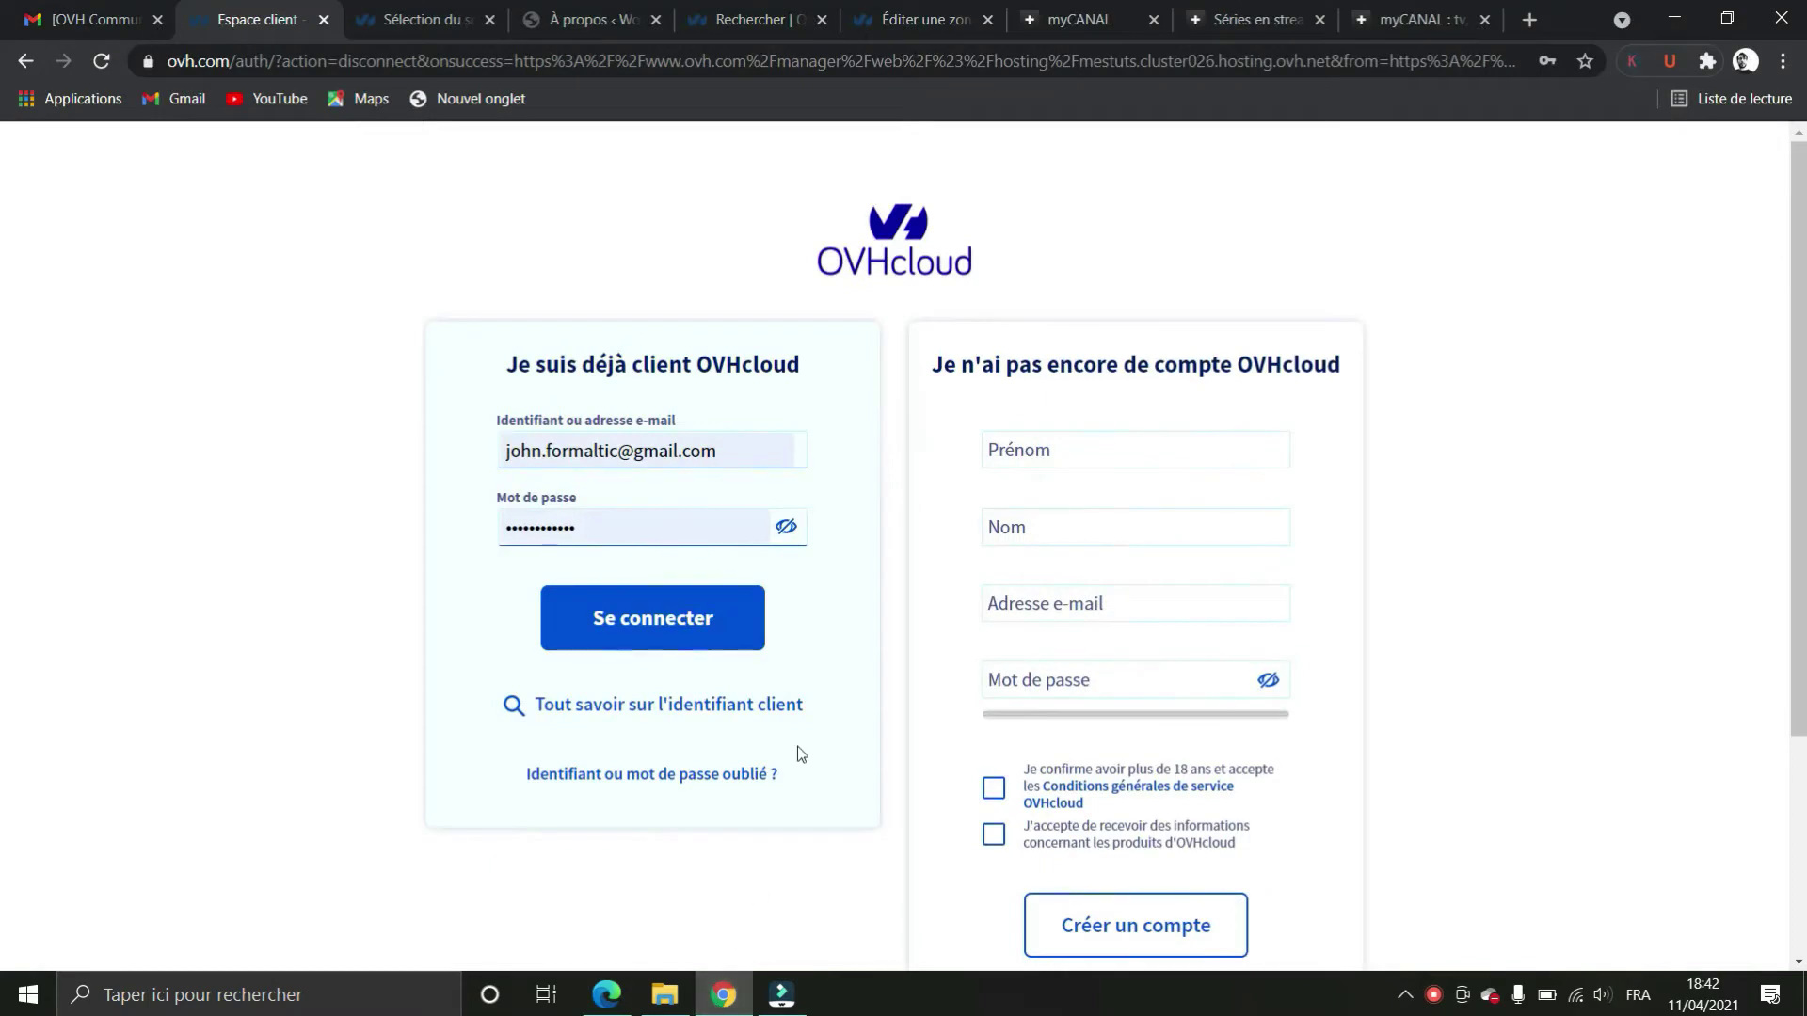
left_click(621, 623)
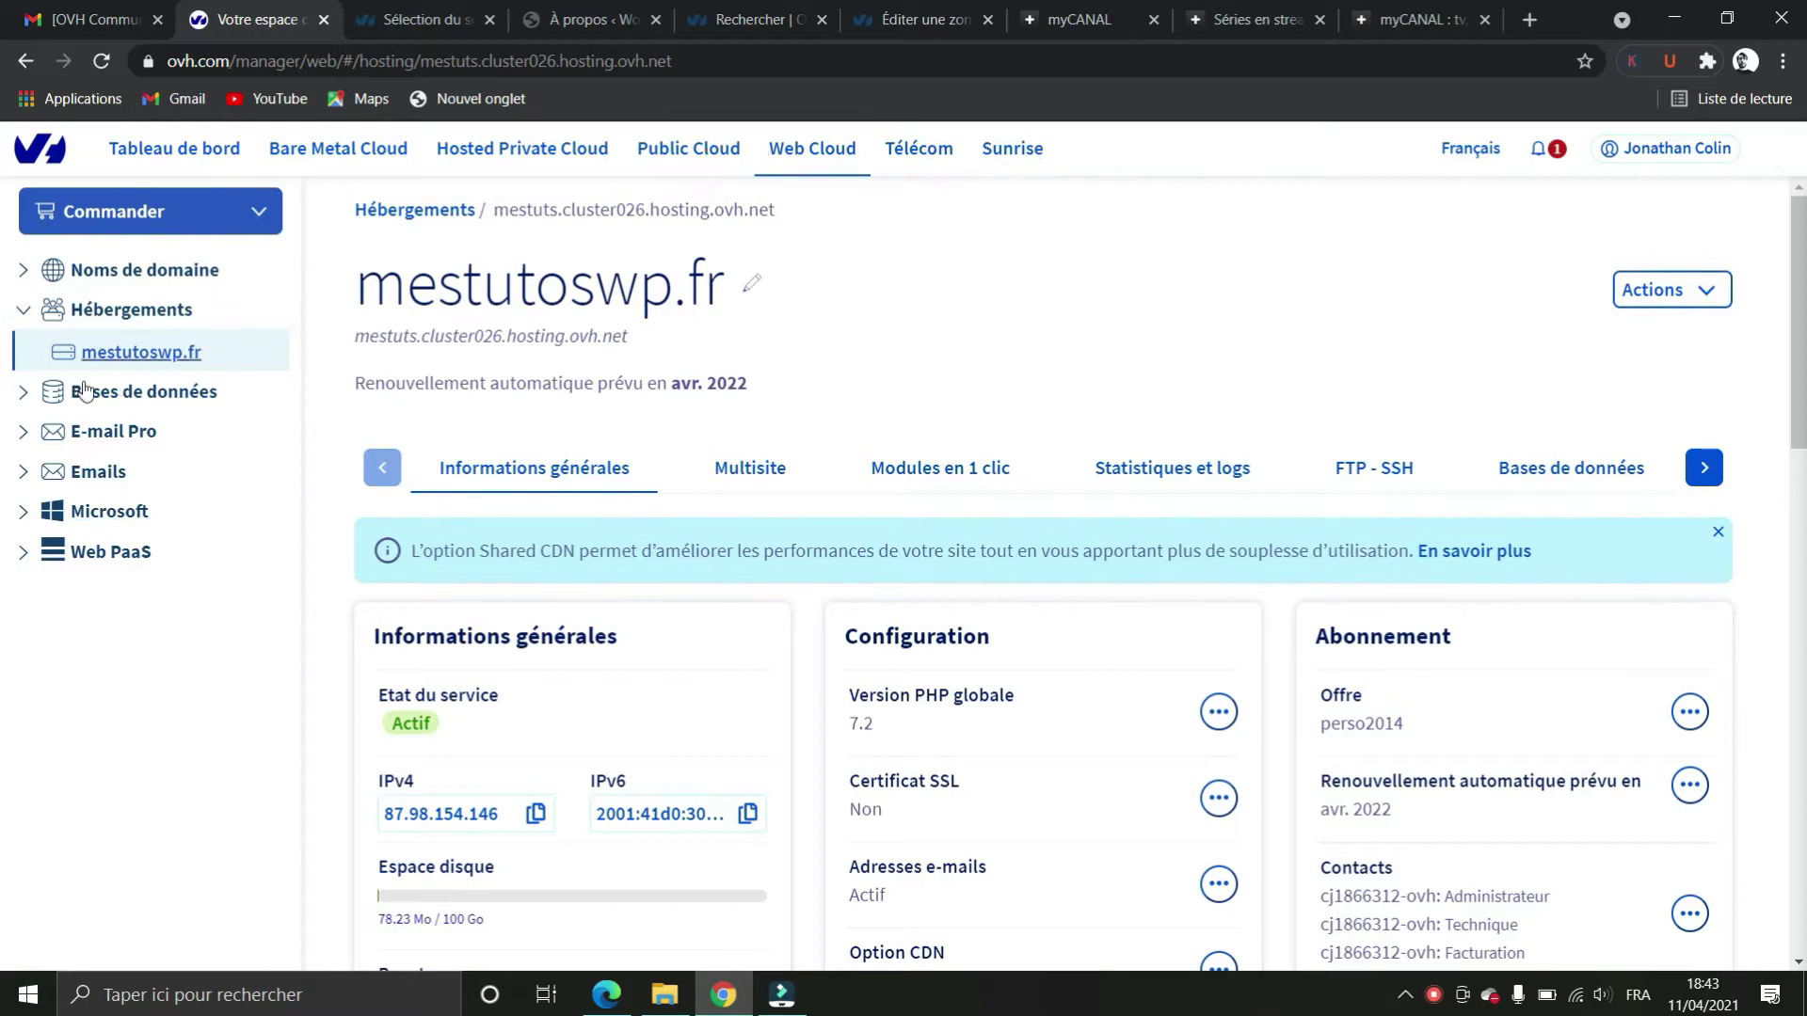
left_click(99, 470)
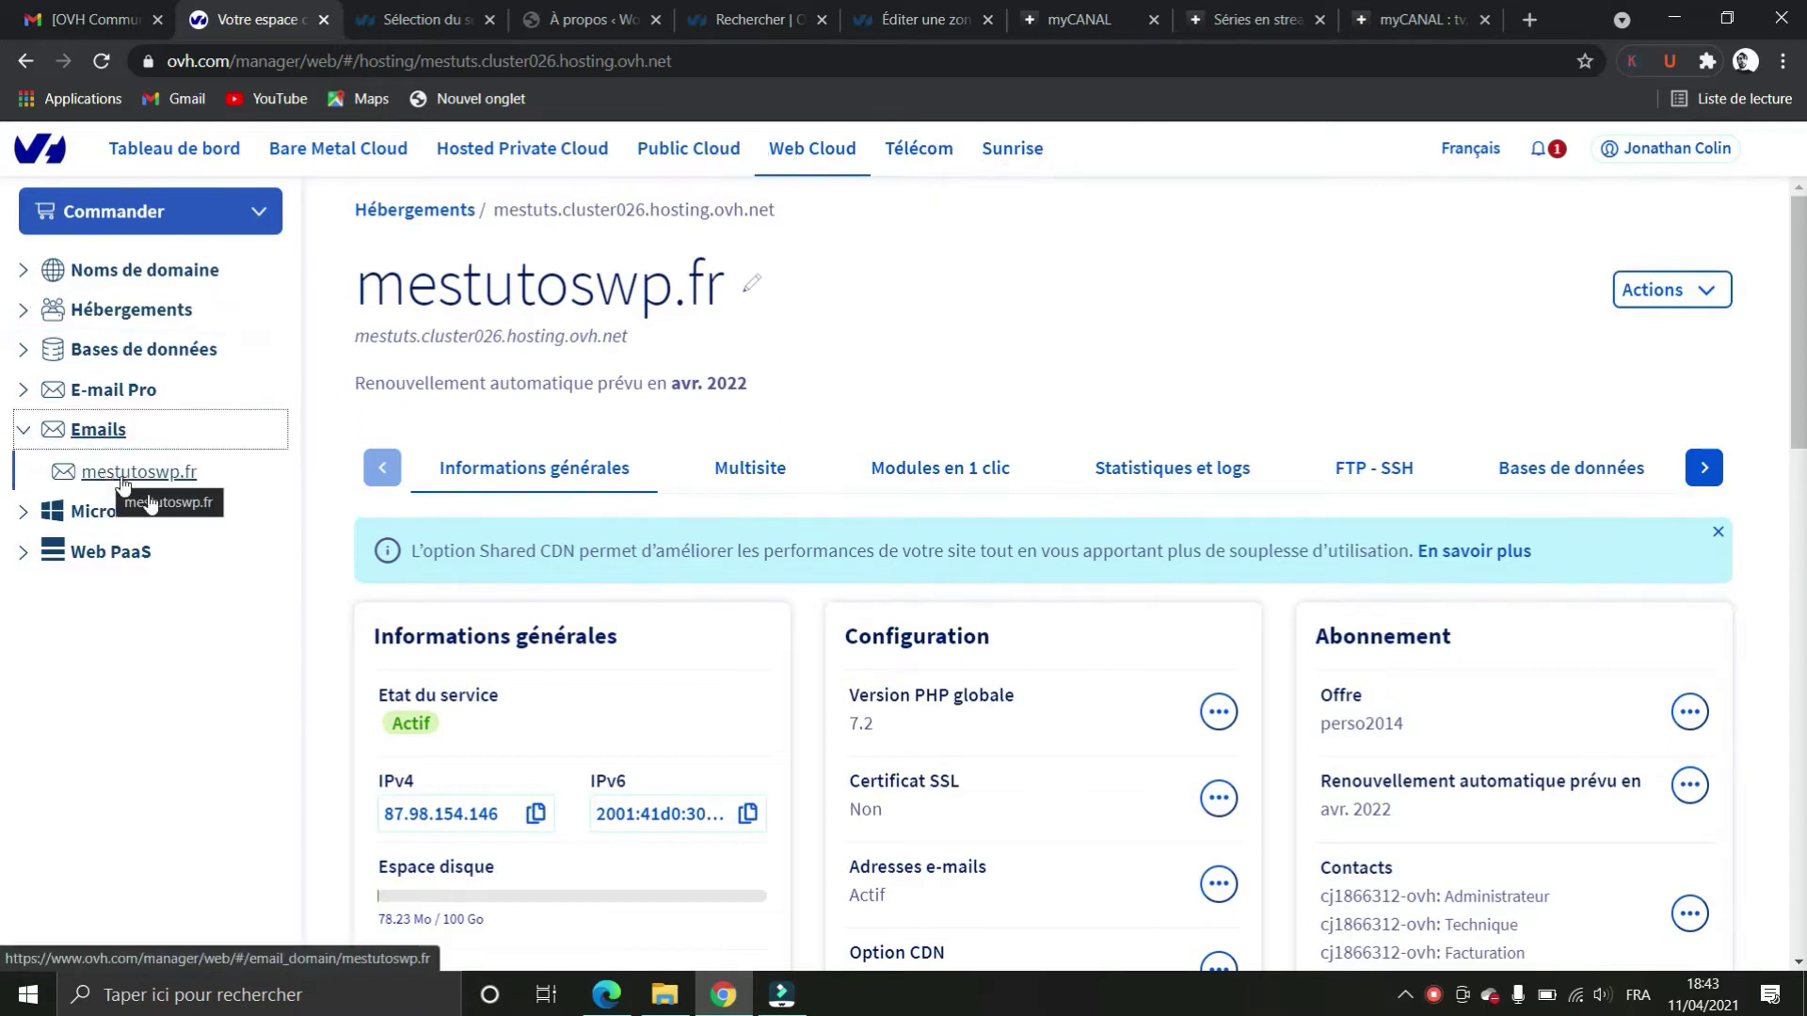
left_click(130, 473)
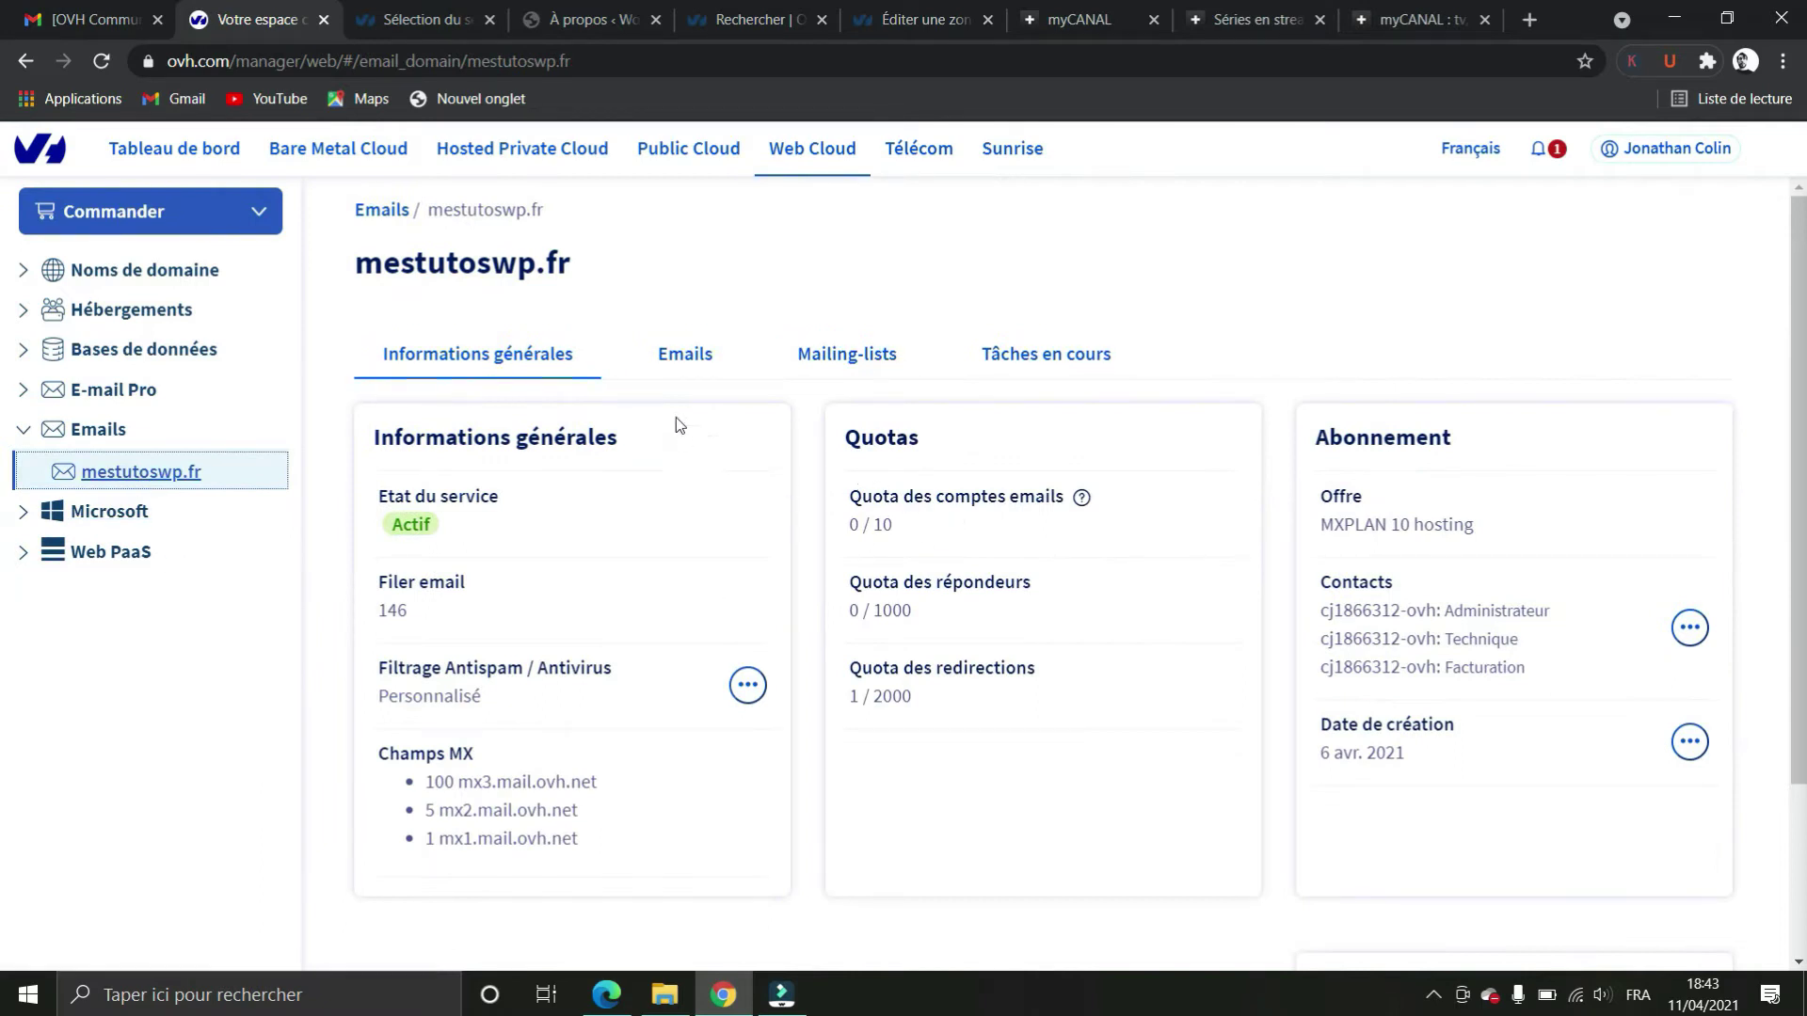
left_click(652, 375)
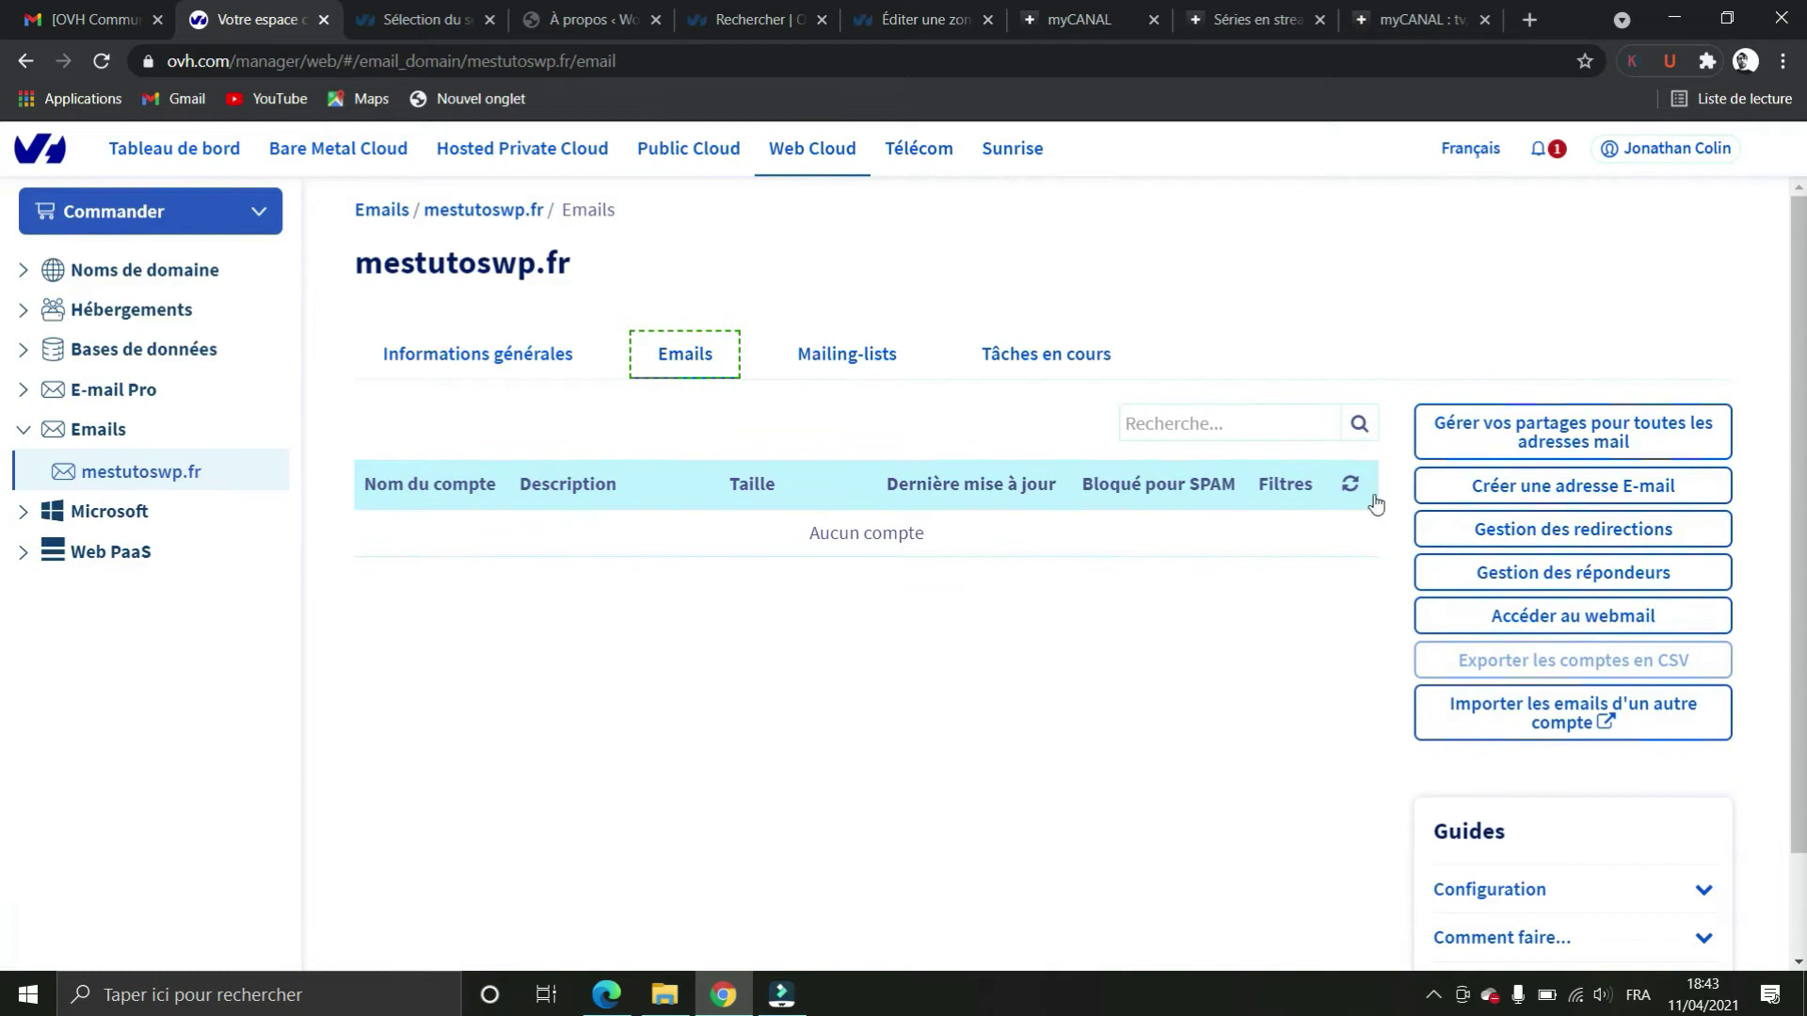
left_click(1548, 486)
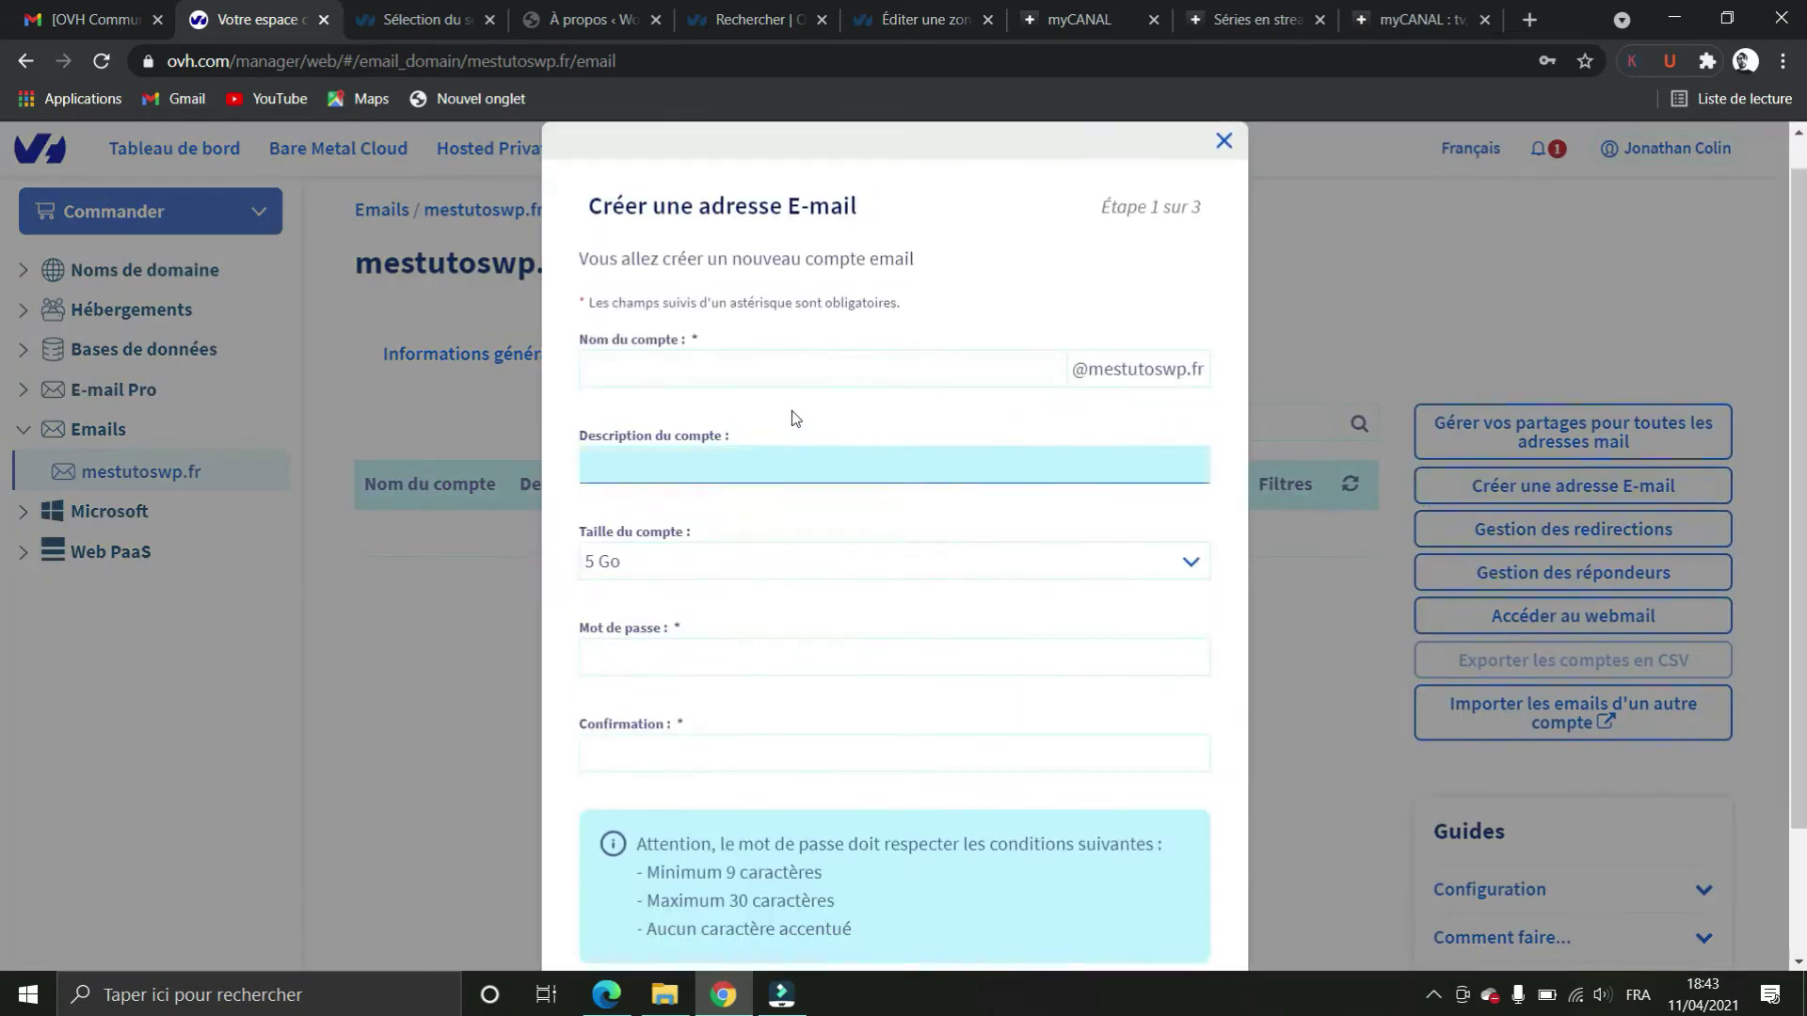
Fill in account name contact, description 'adresse de contact', and the mailbox password twice, then continue
type("Contact")
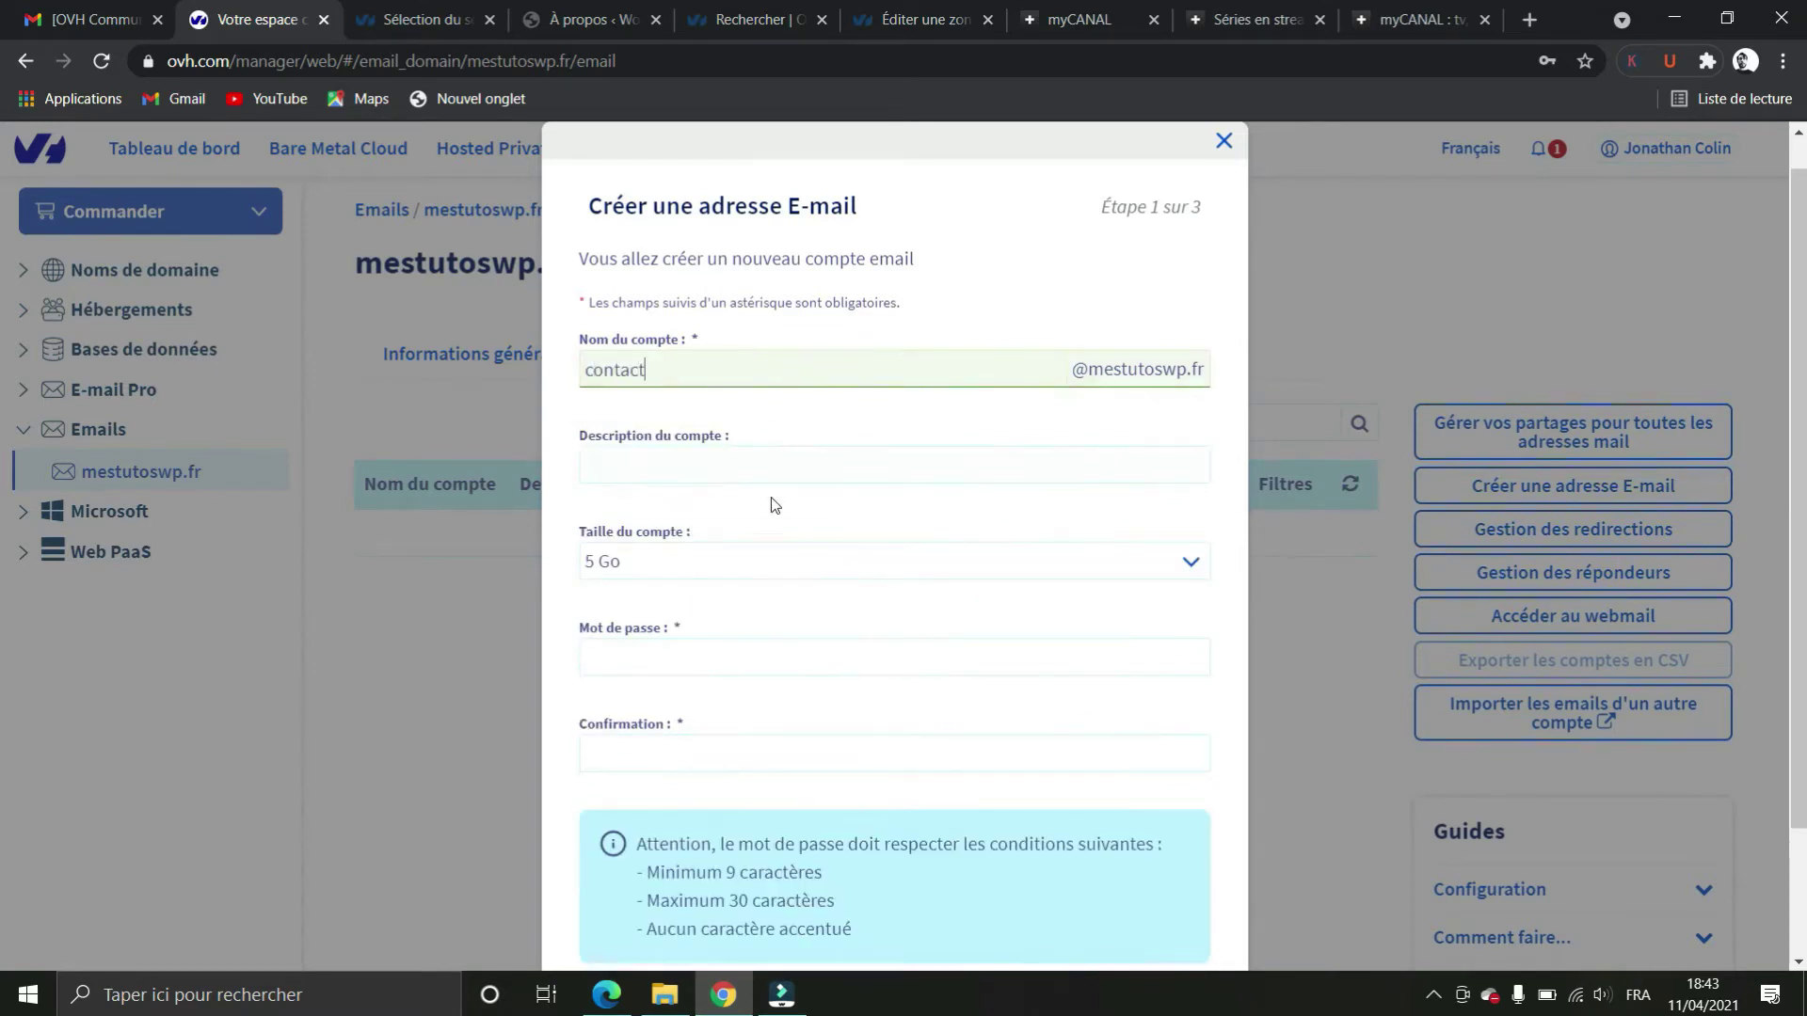
left_click(750, 475)
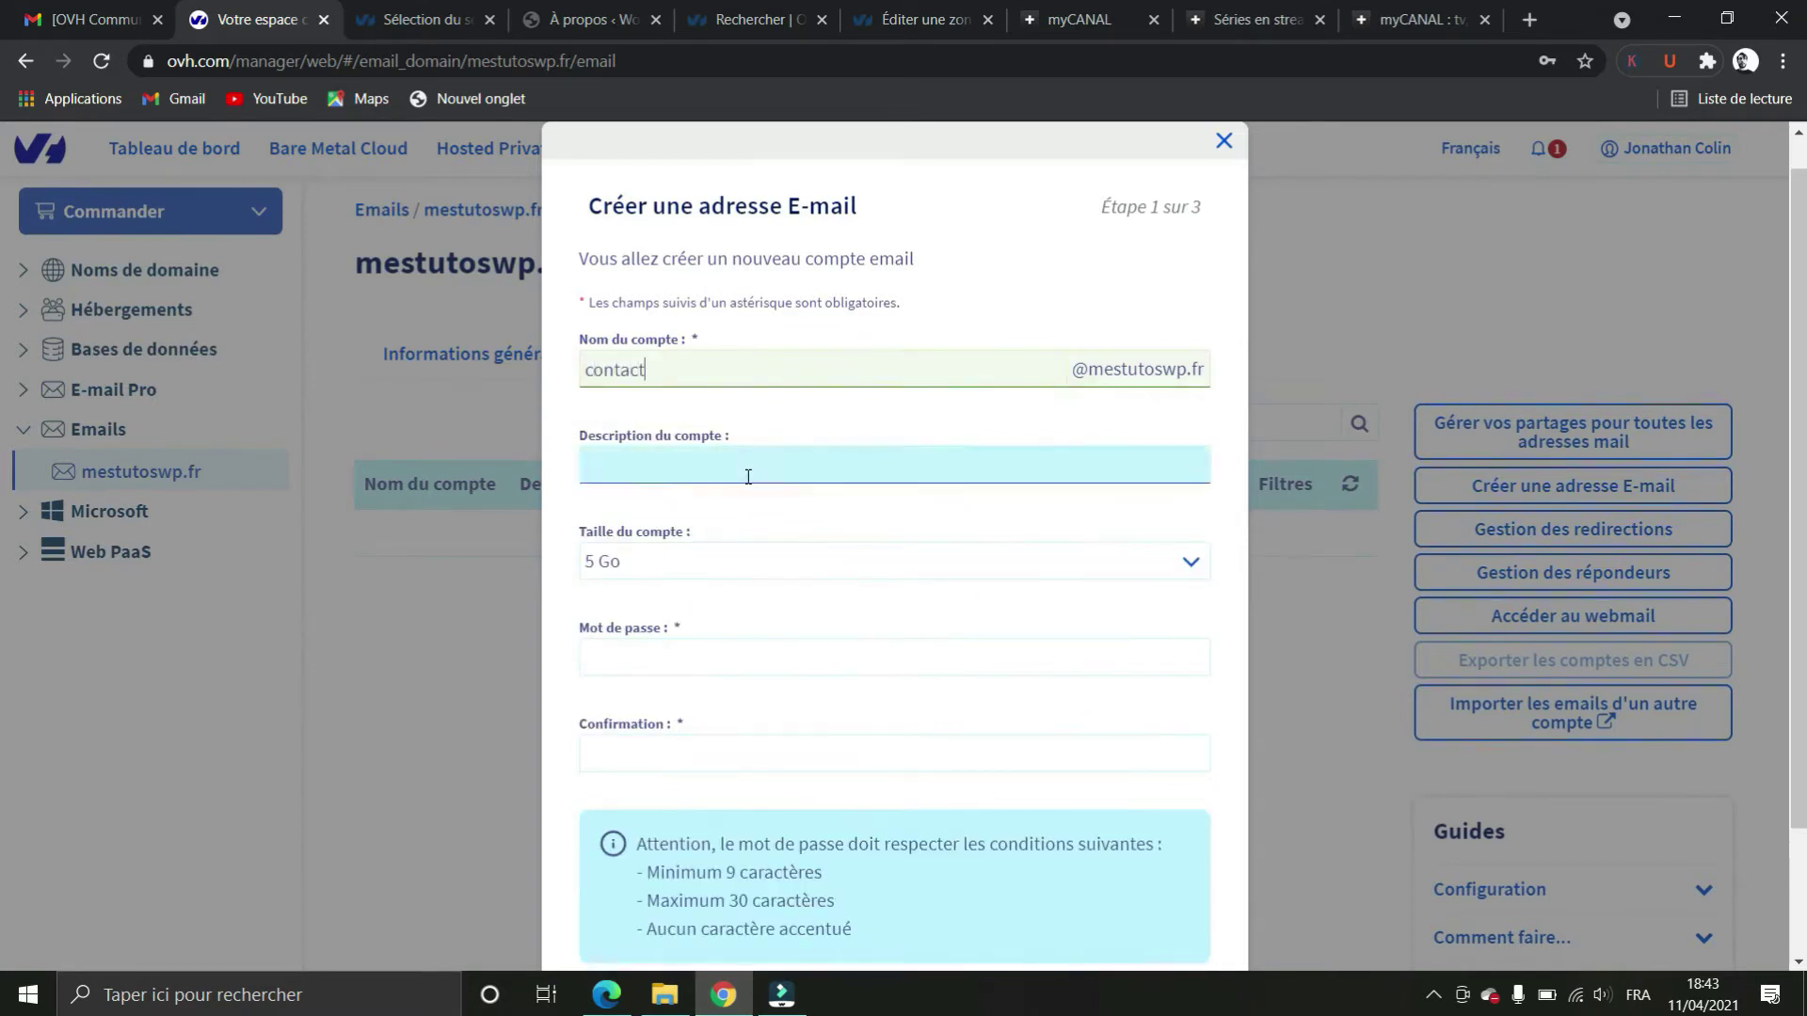
type("adresse de contact")
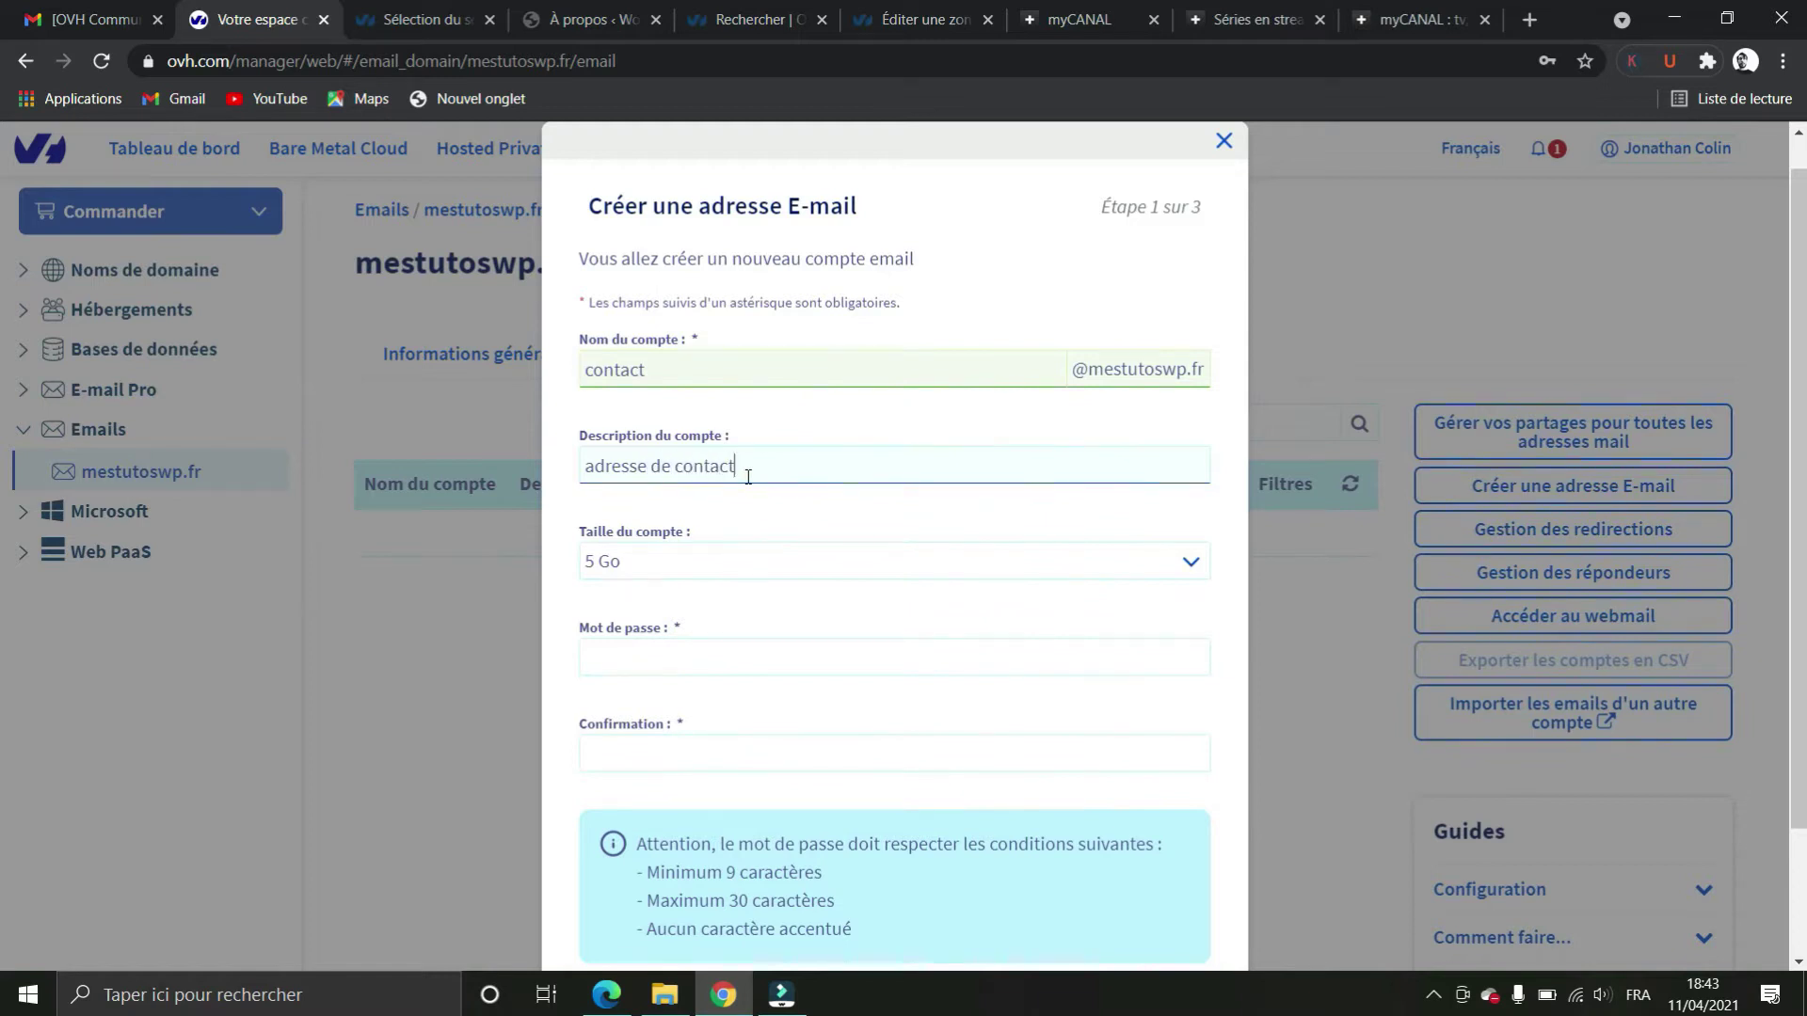
left_click(751, 661)
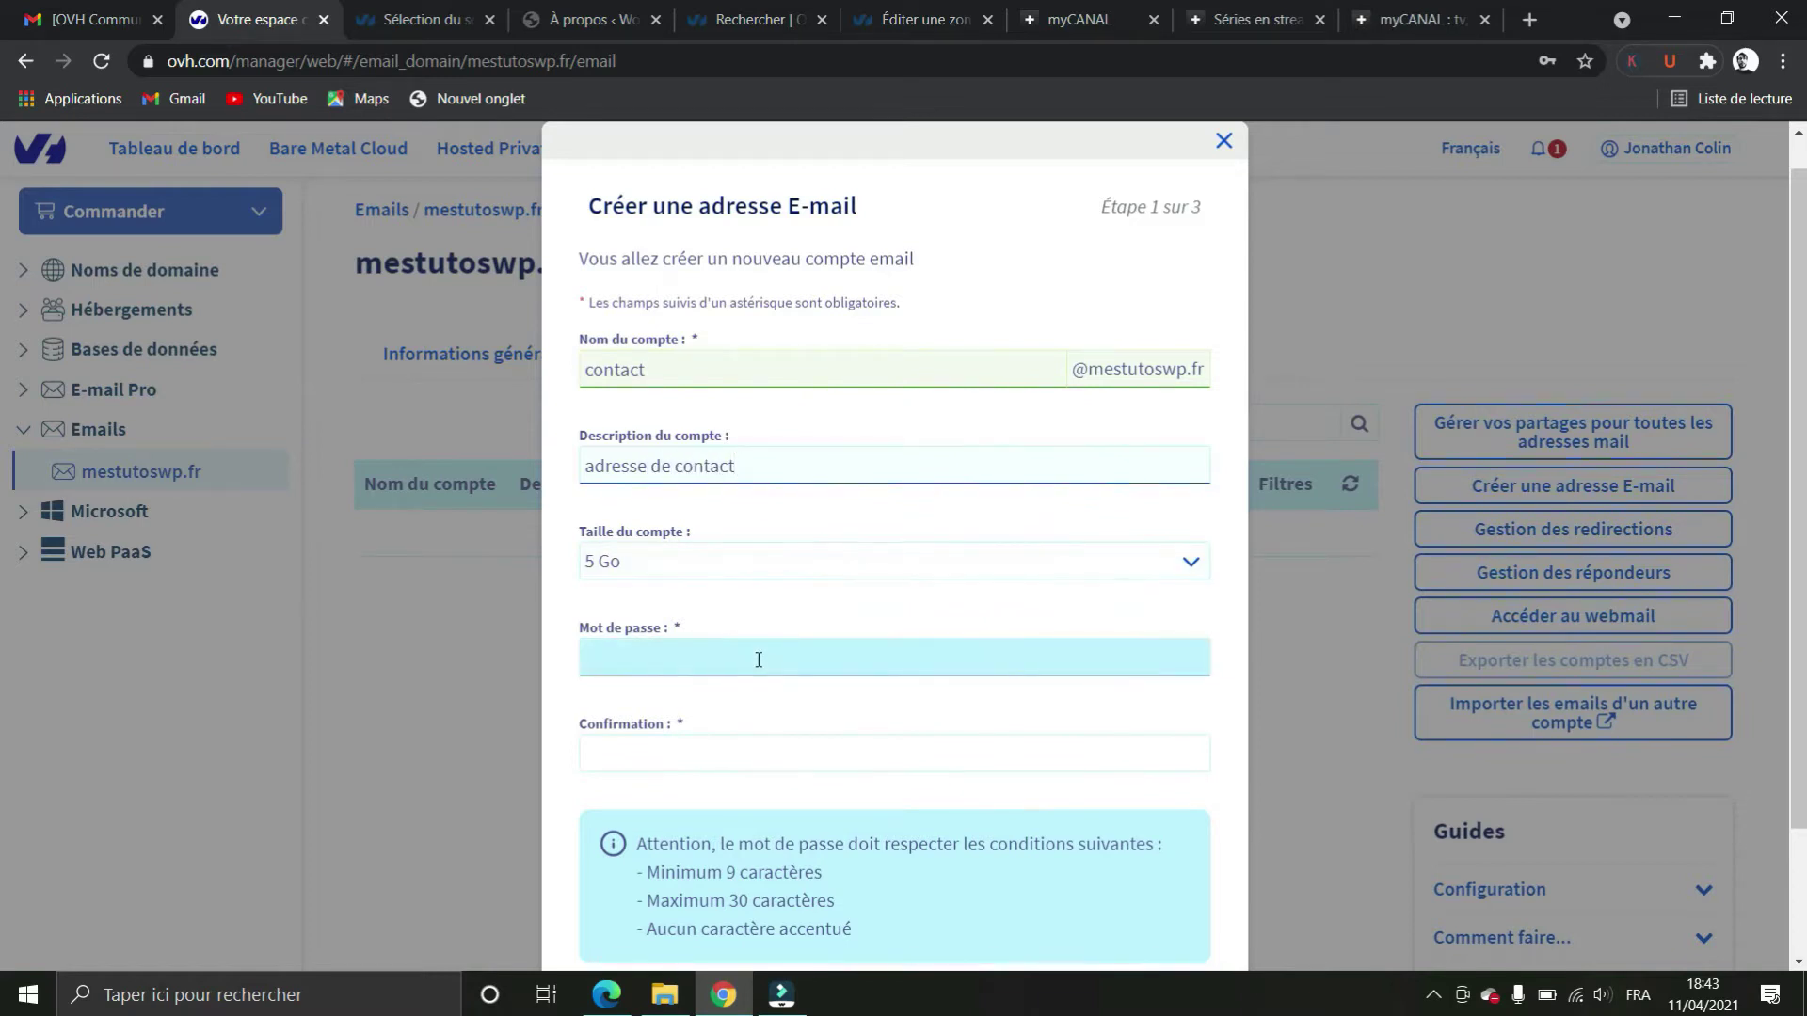
left_click(759, 660)
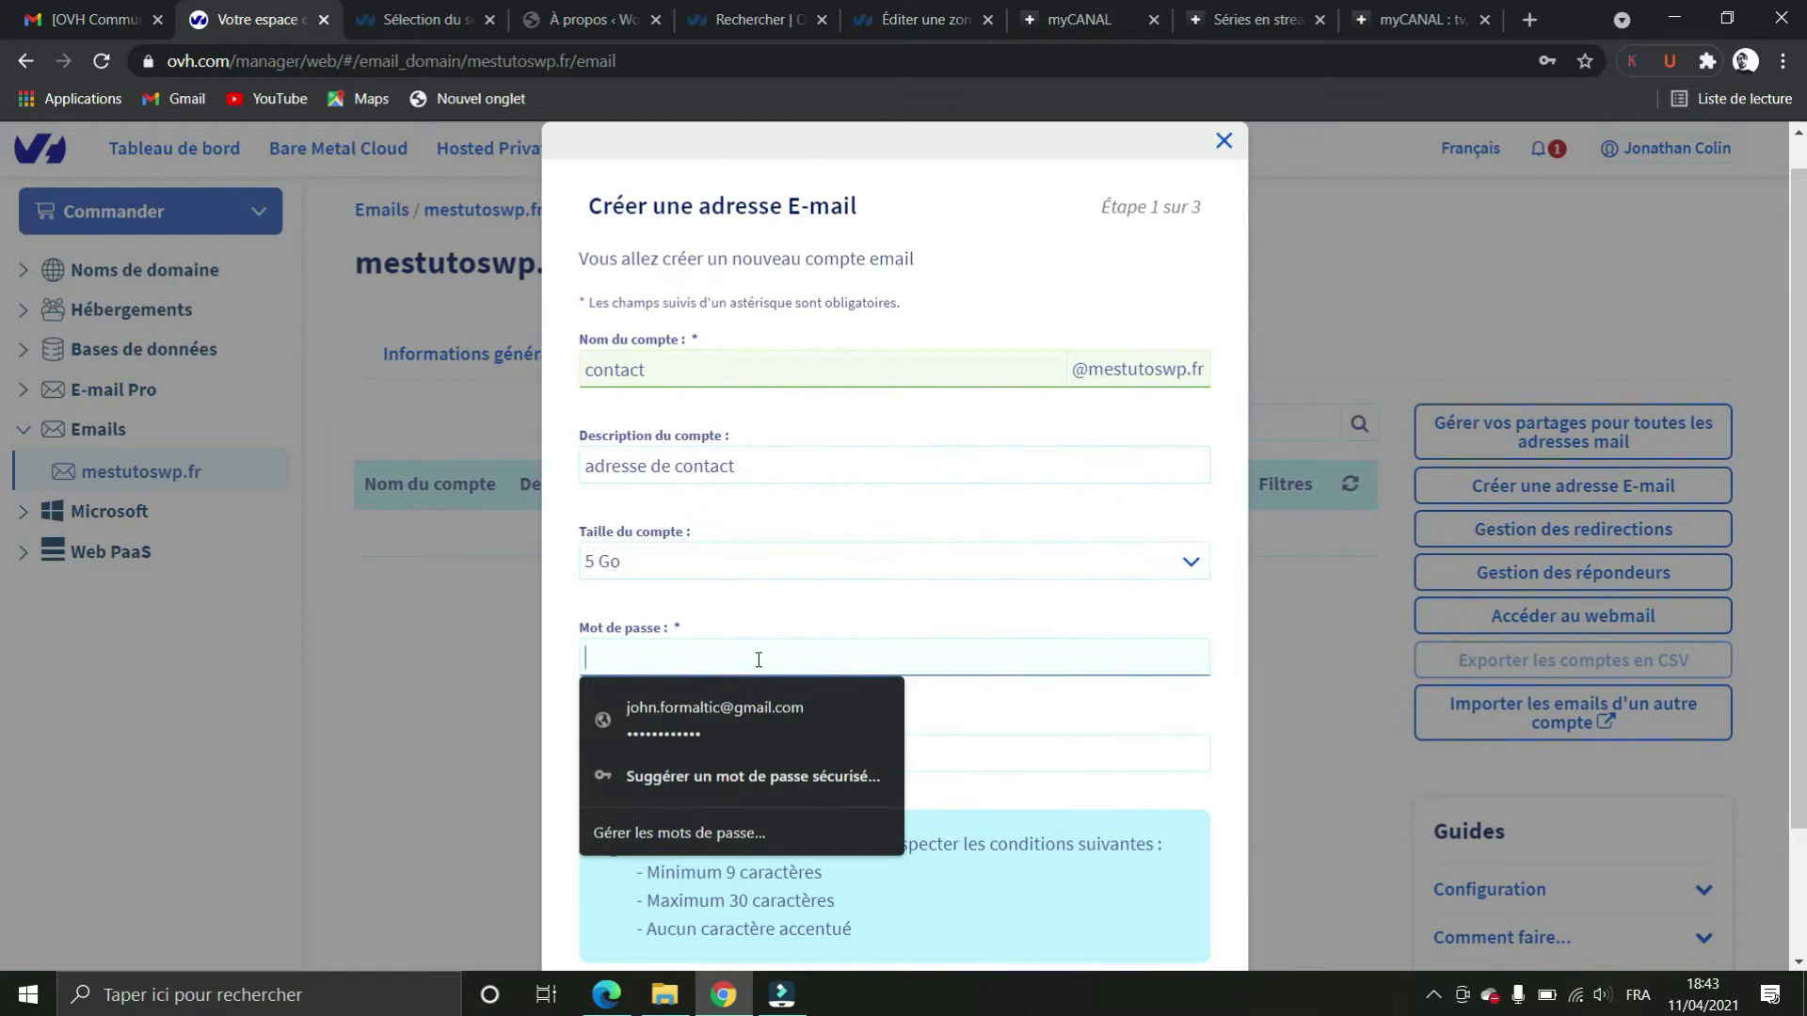
type("••")
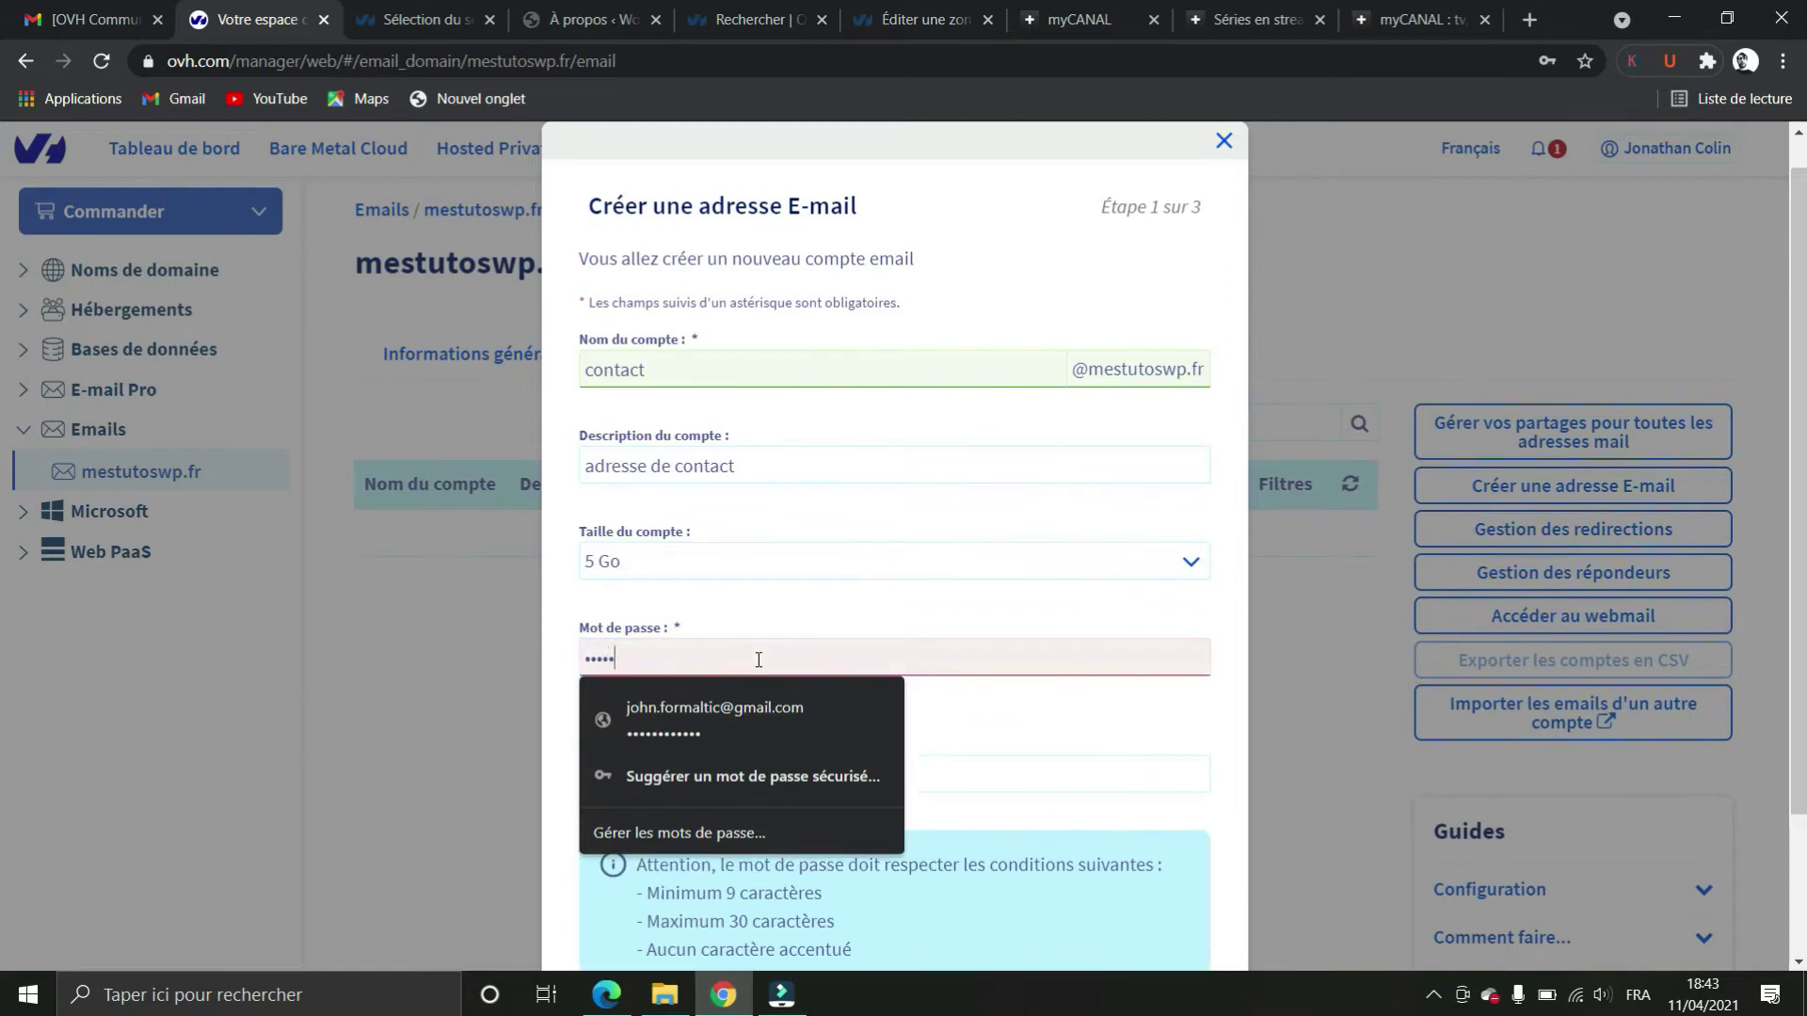
type("•••••••")
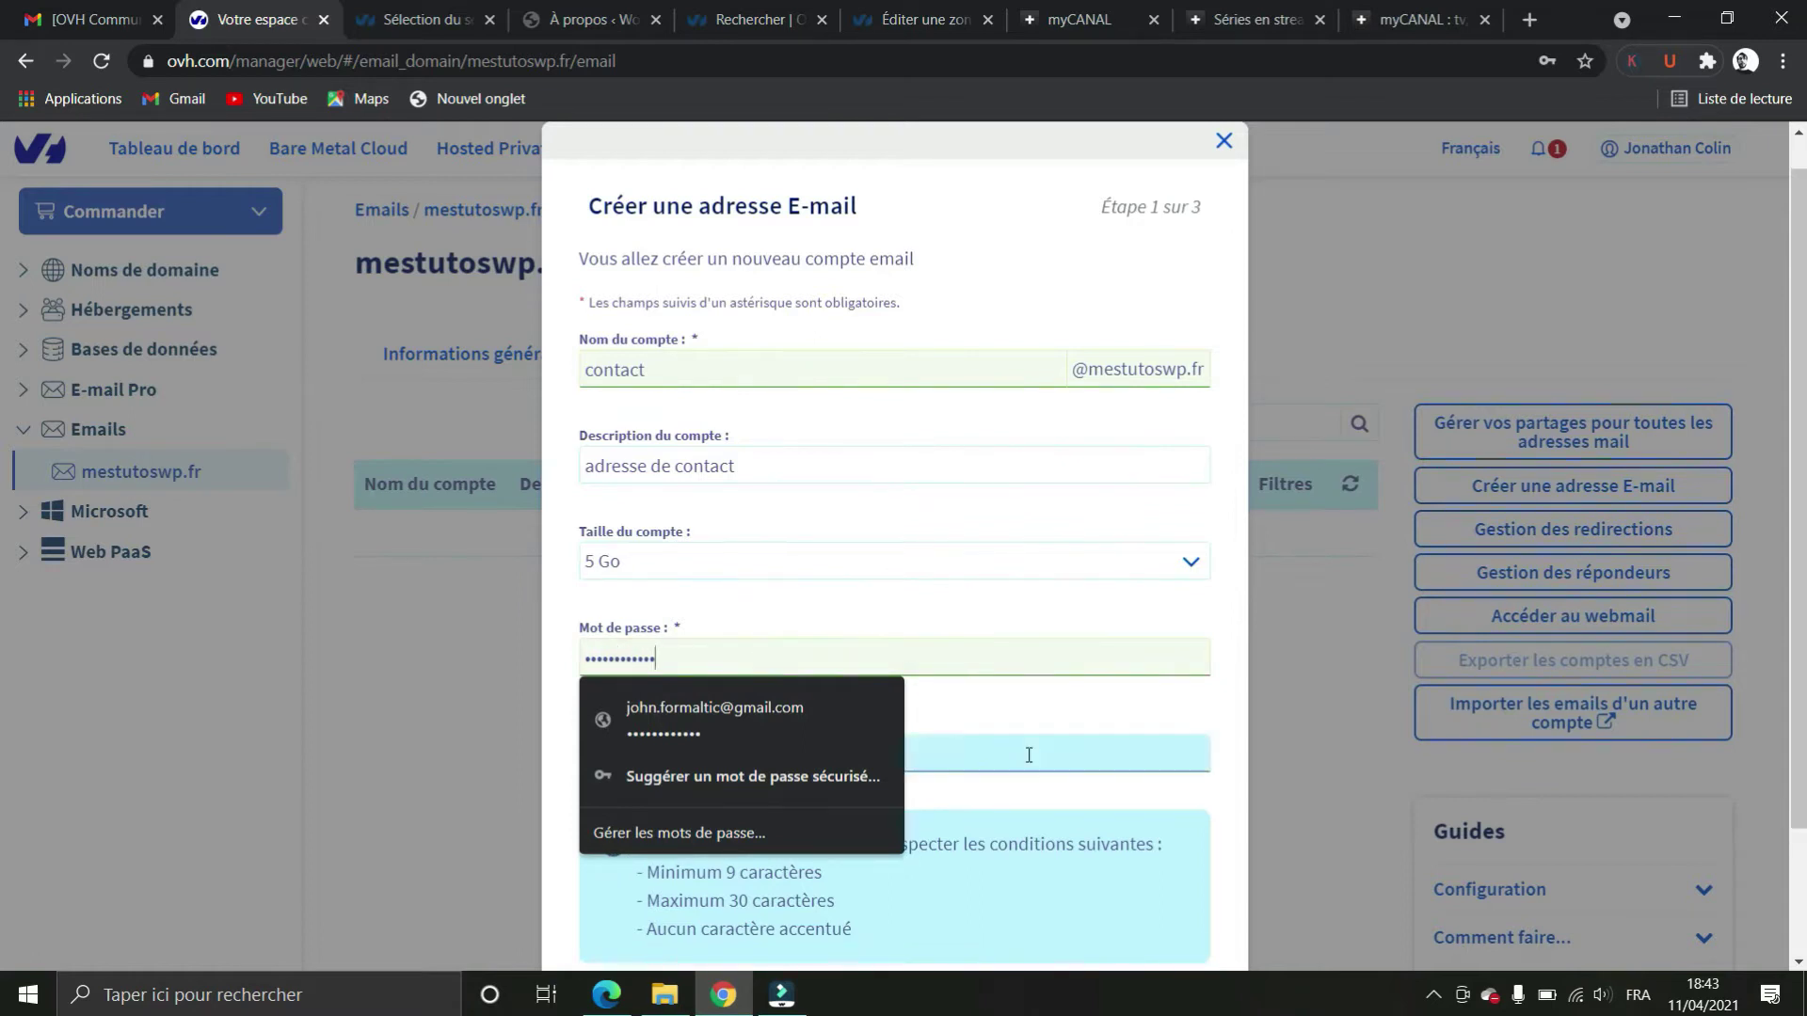
left_click(1029, 755)
type("••")
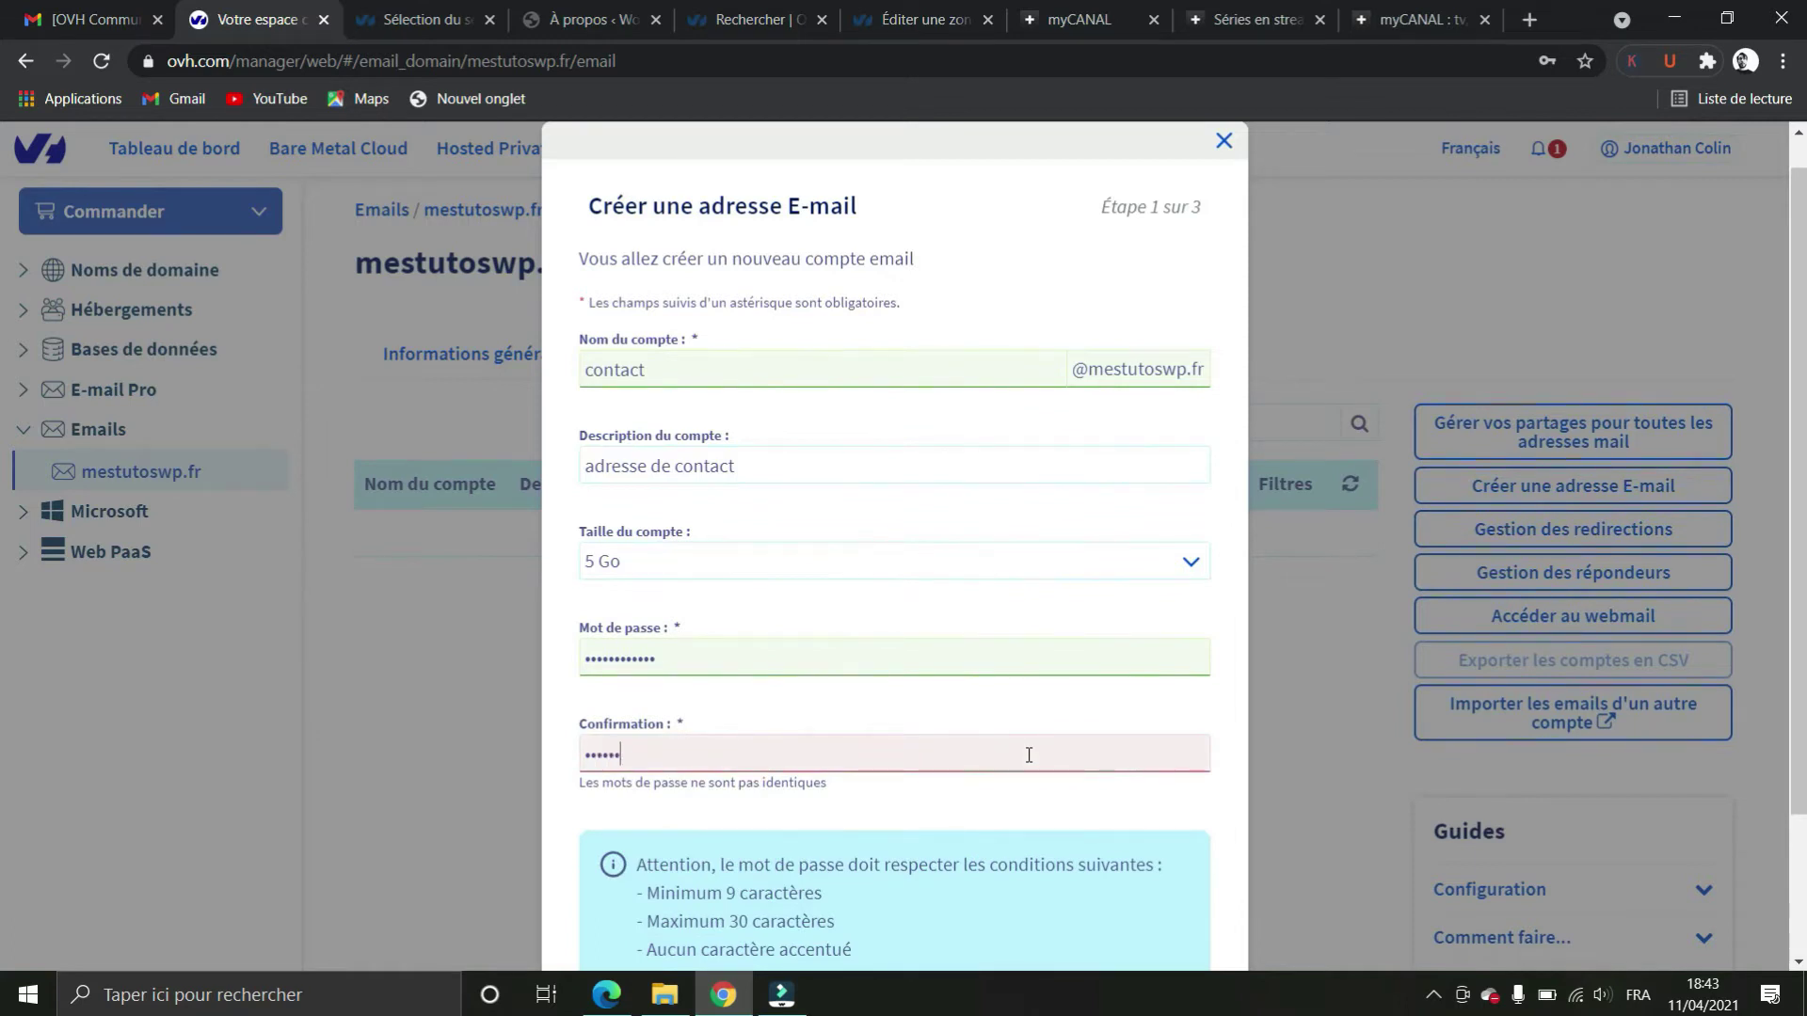
type("••••••••••")
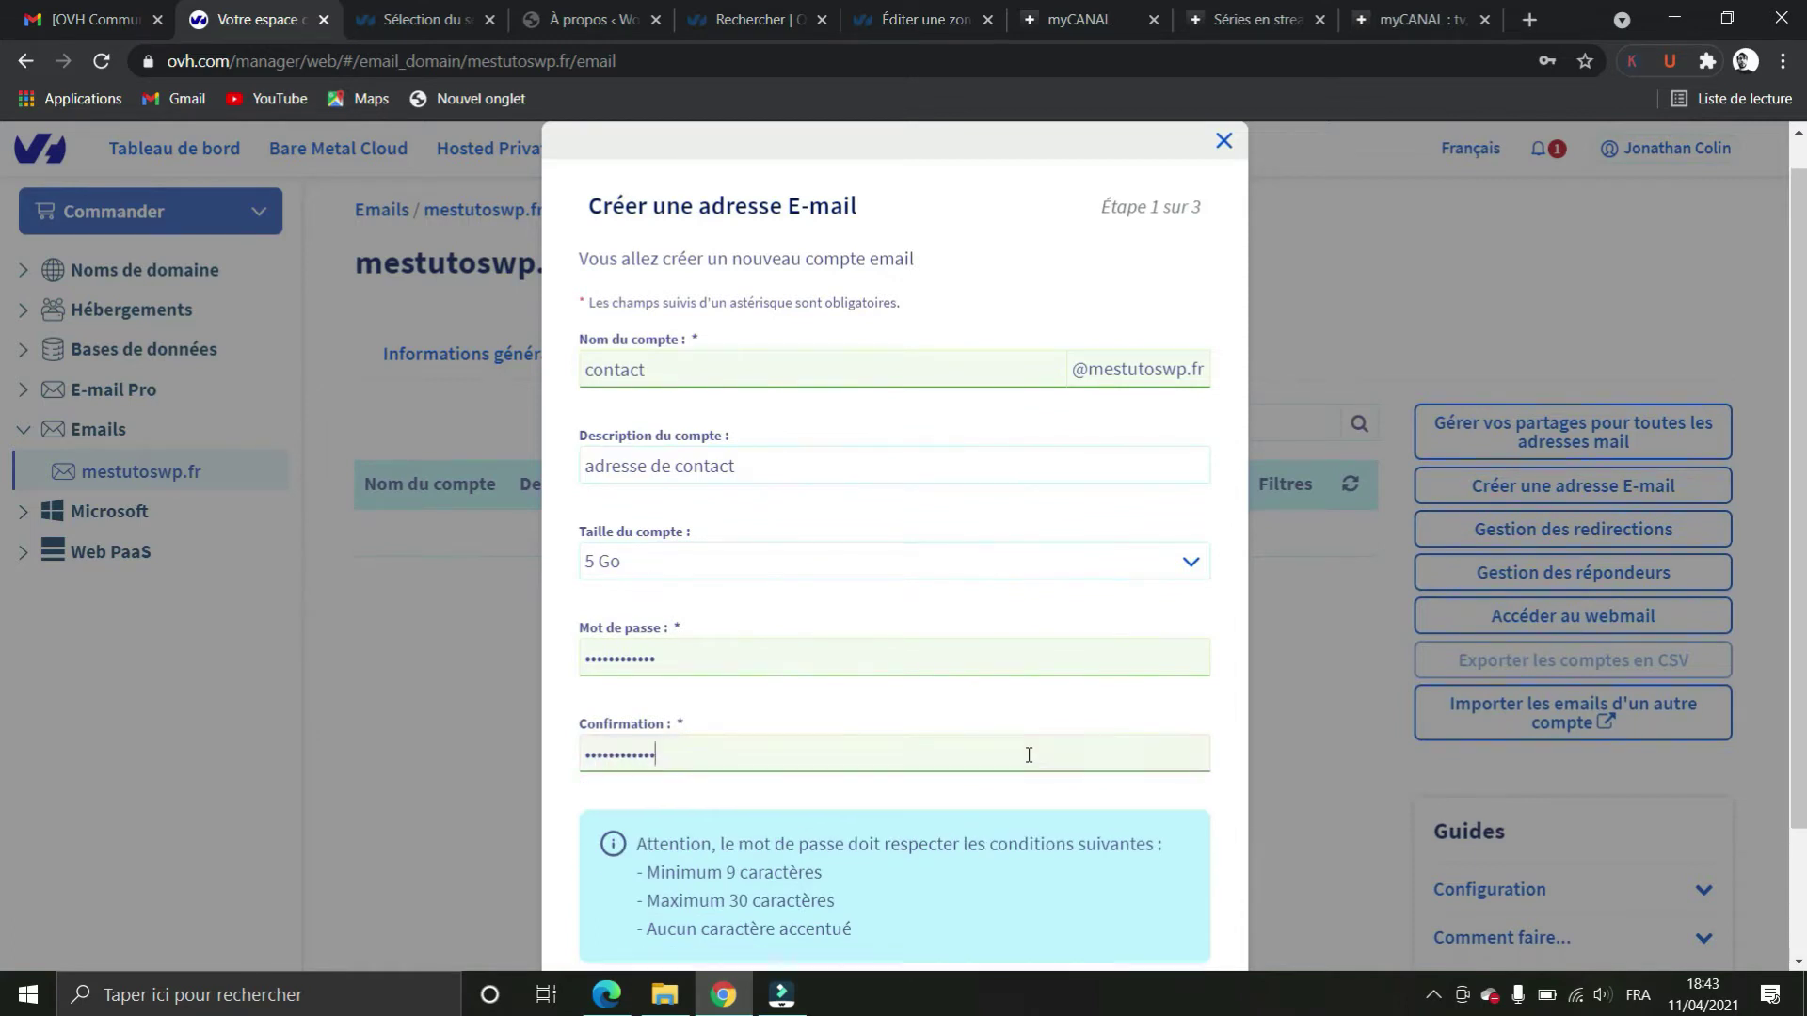
scroll(1145, 743, "down", 2)
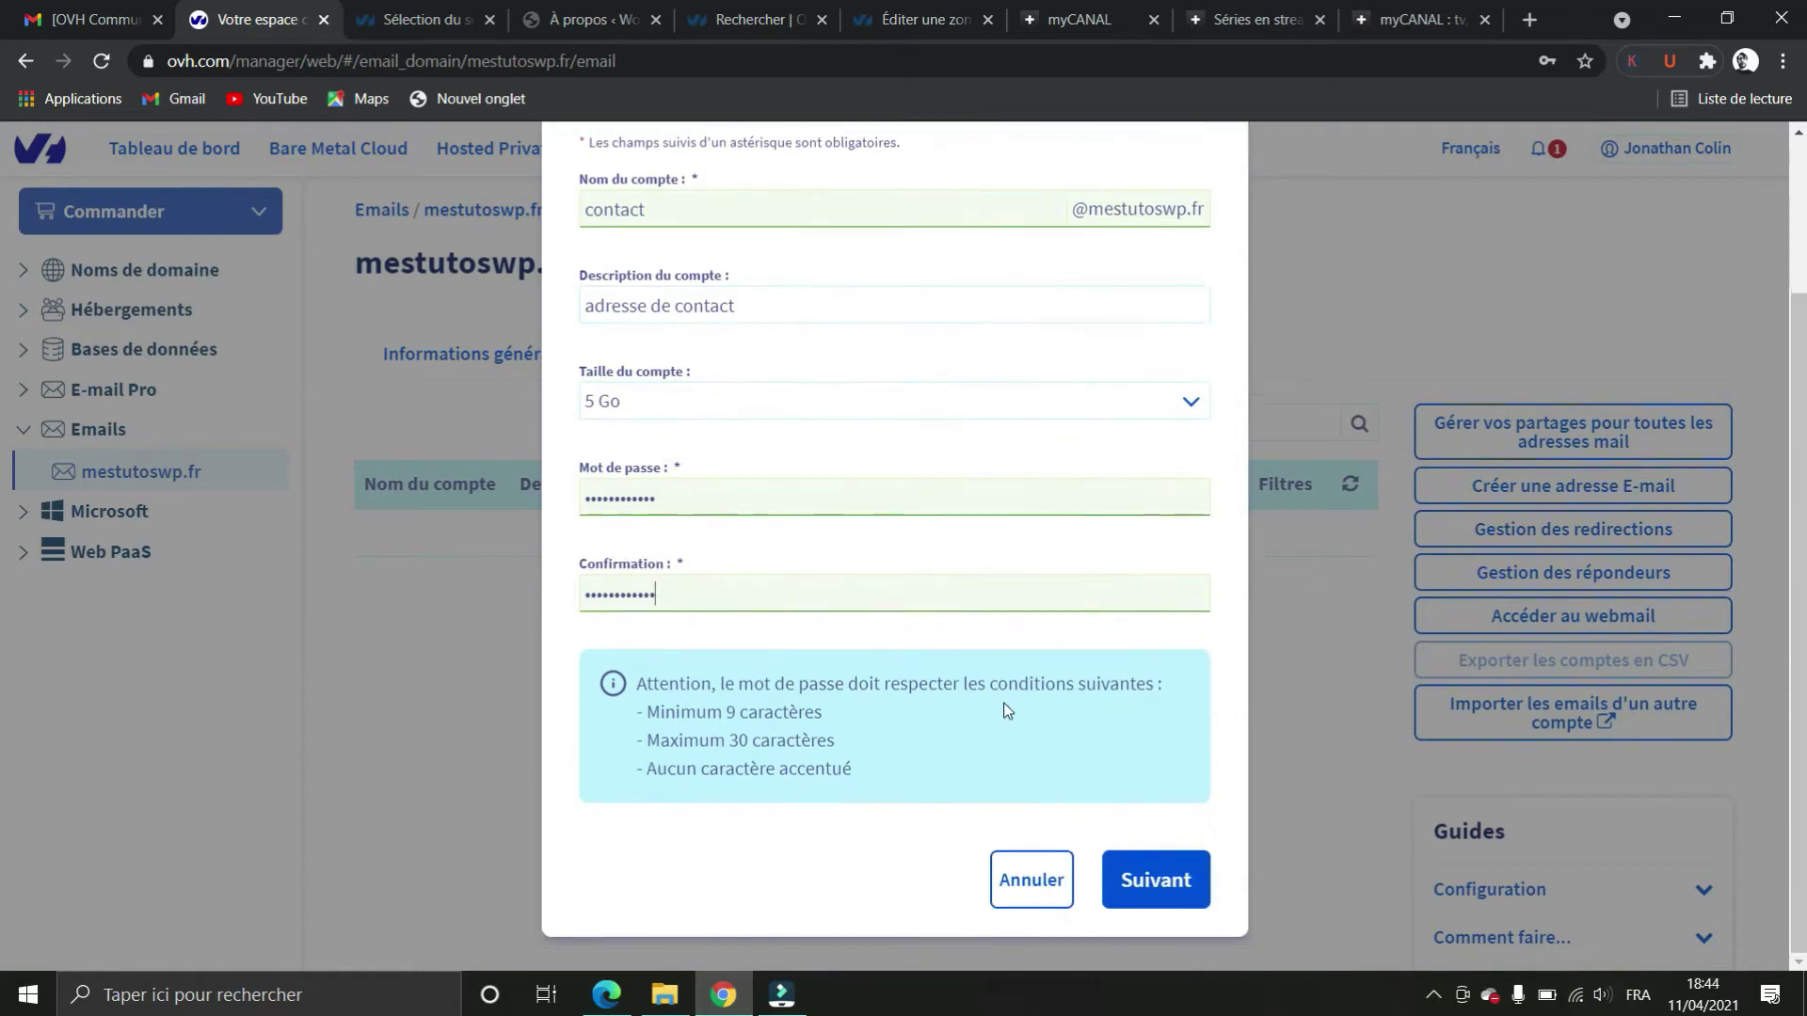
left_click(1156, 879)
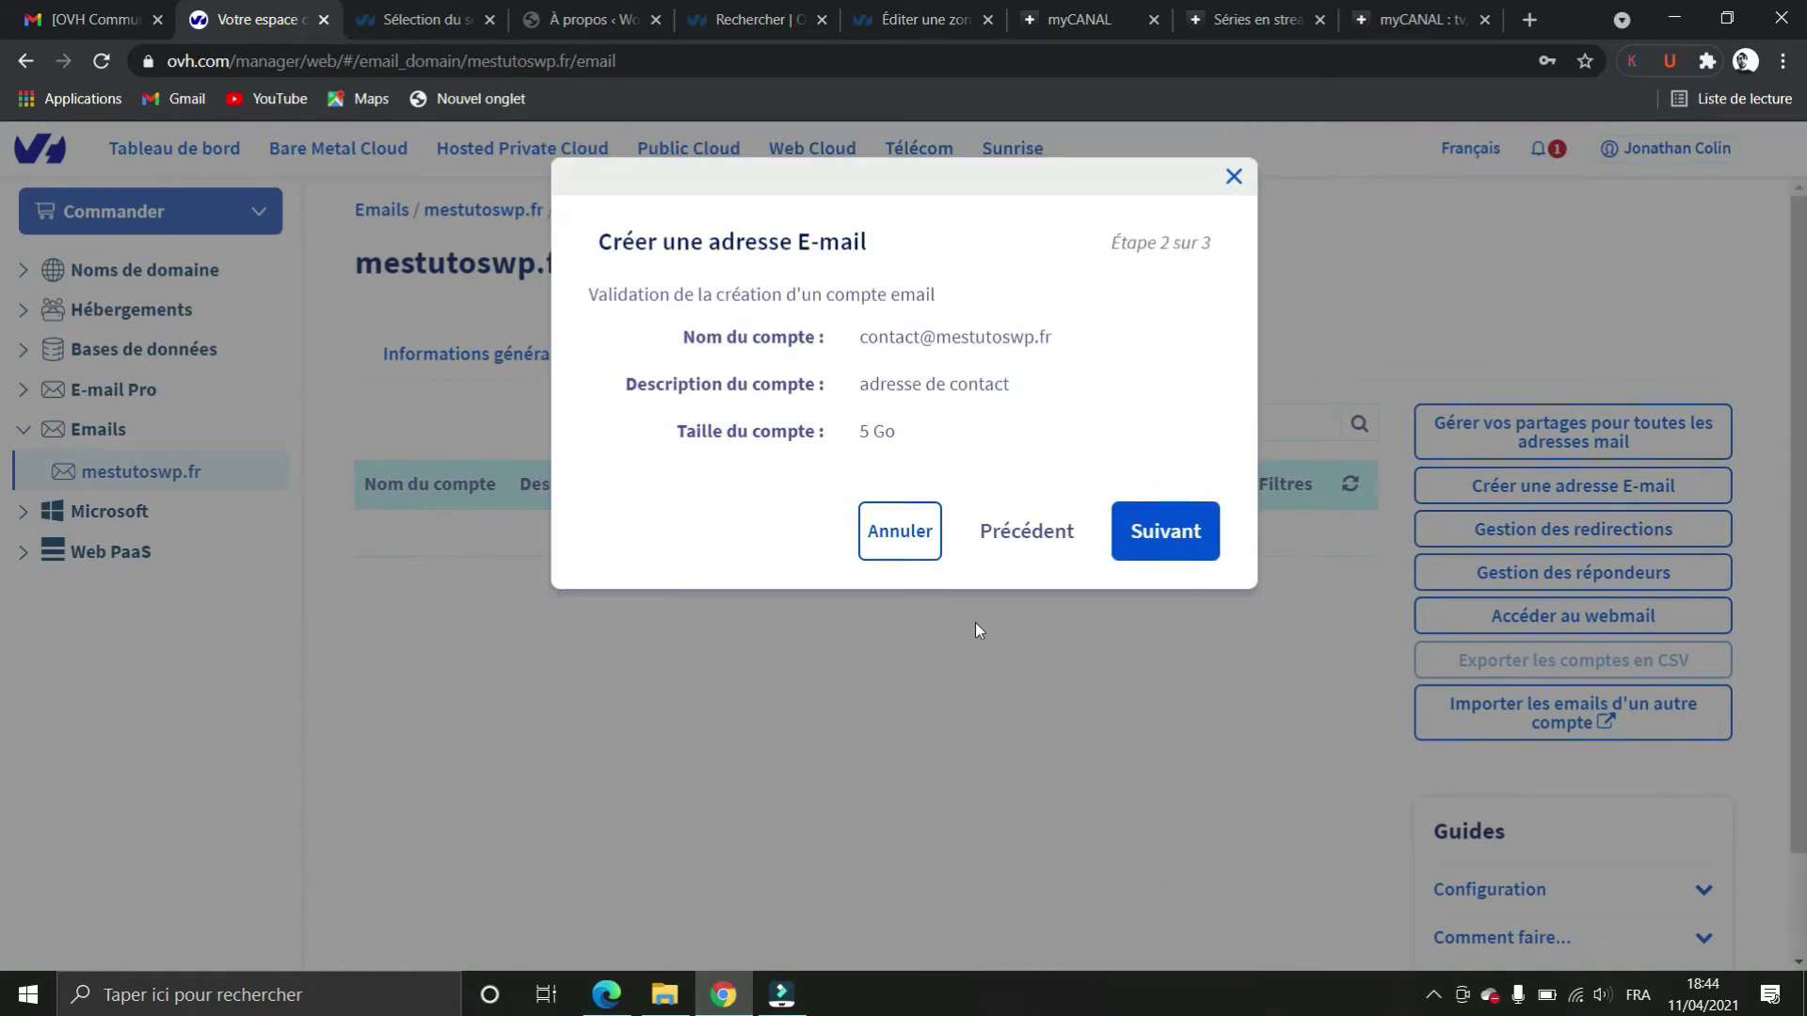
left_click(1132, 523)
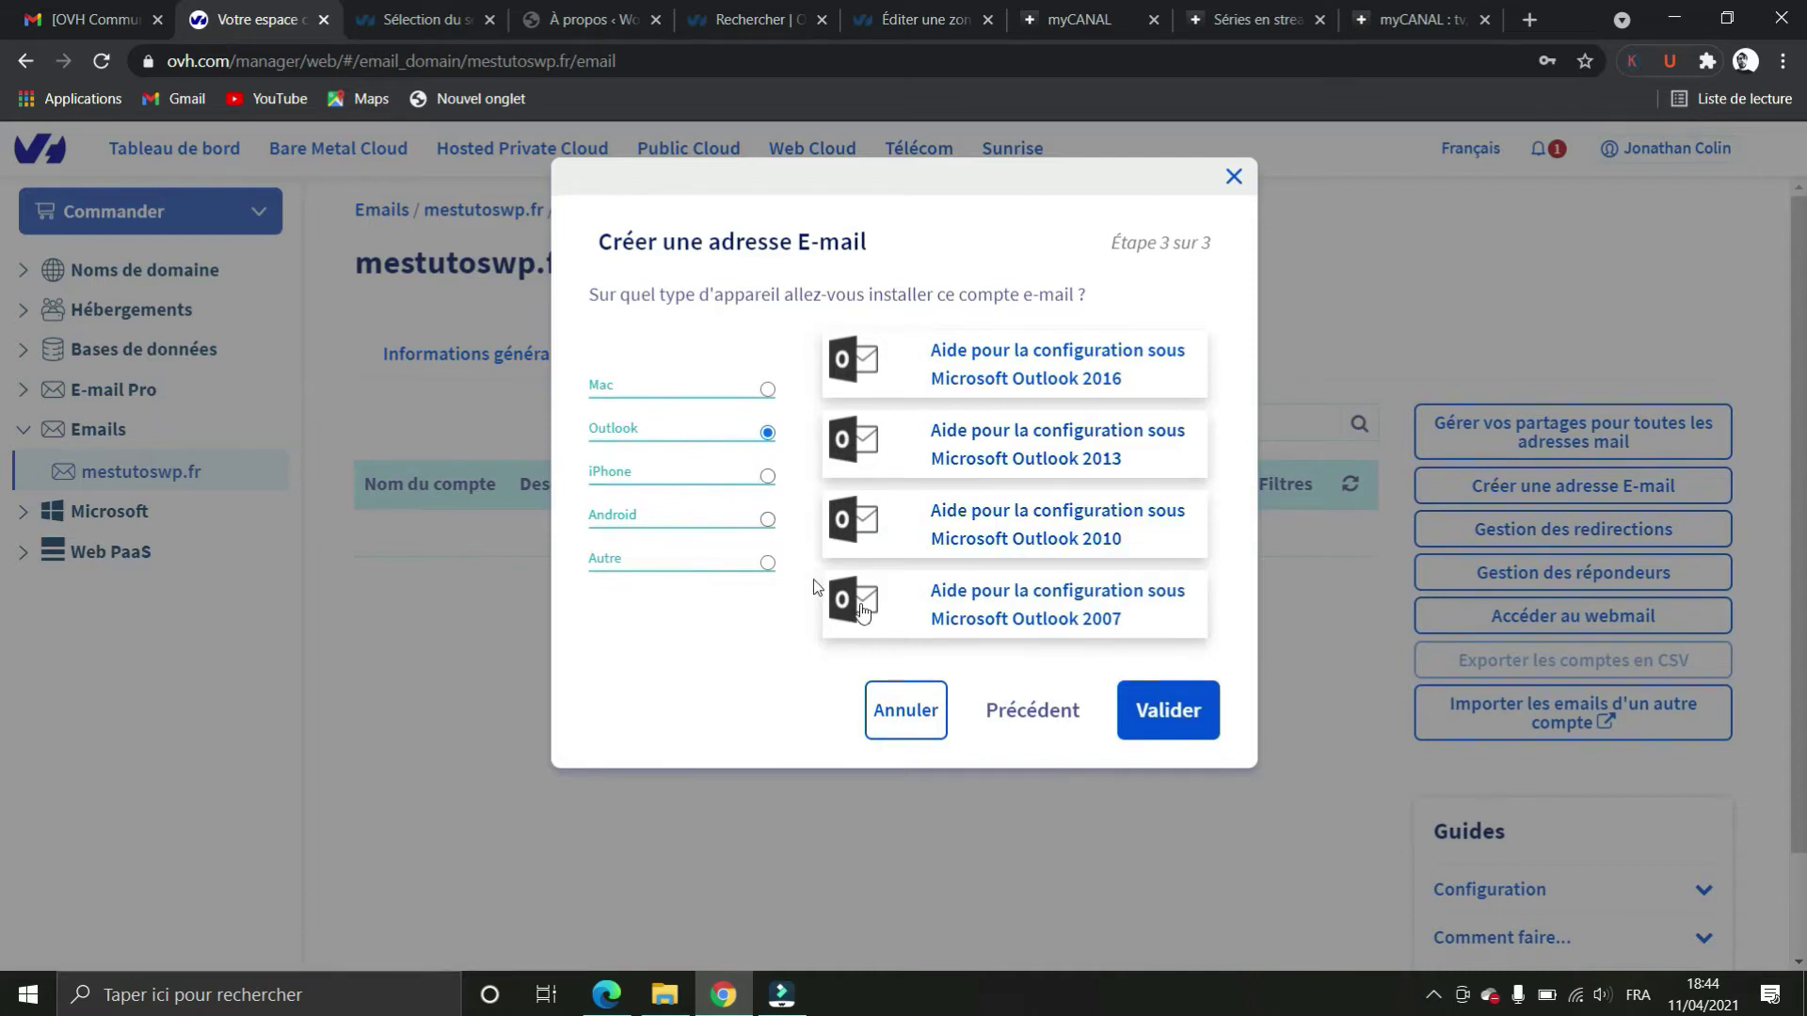
left_click(1163, 721)
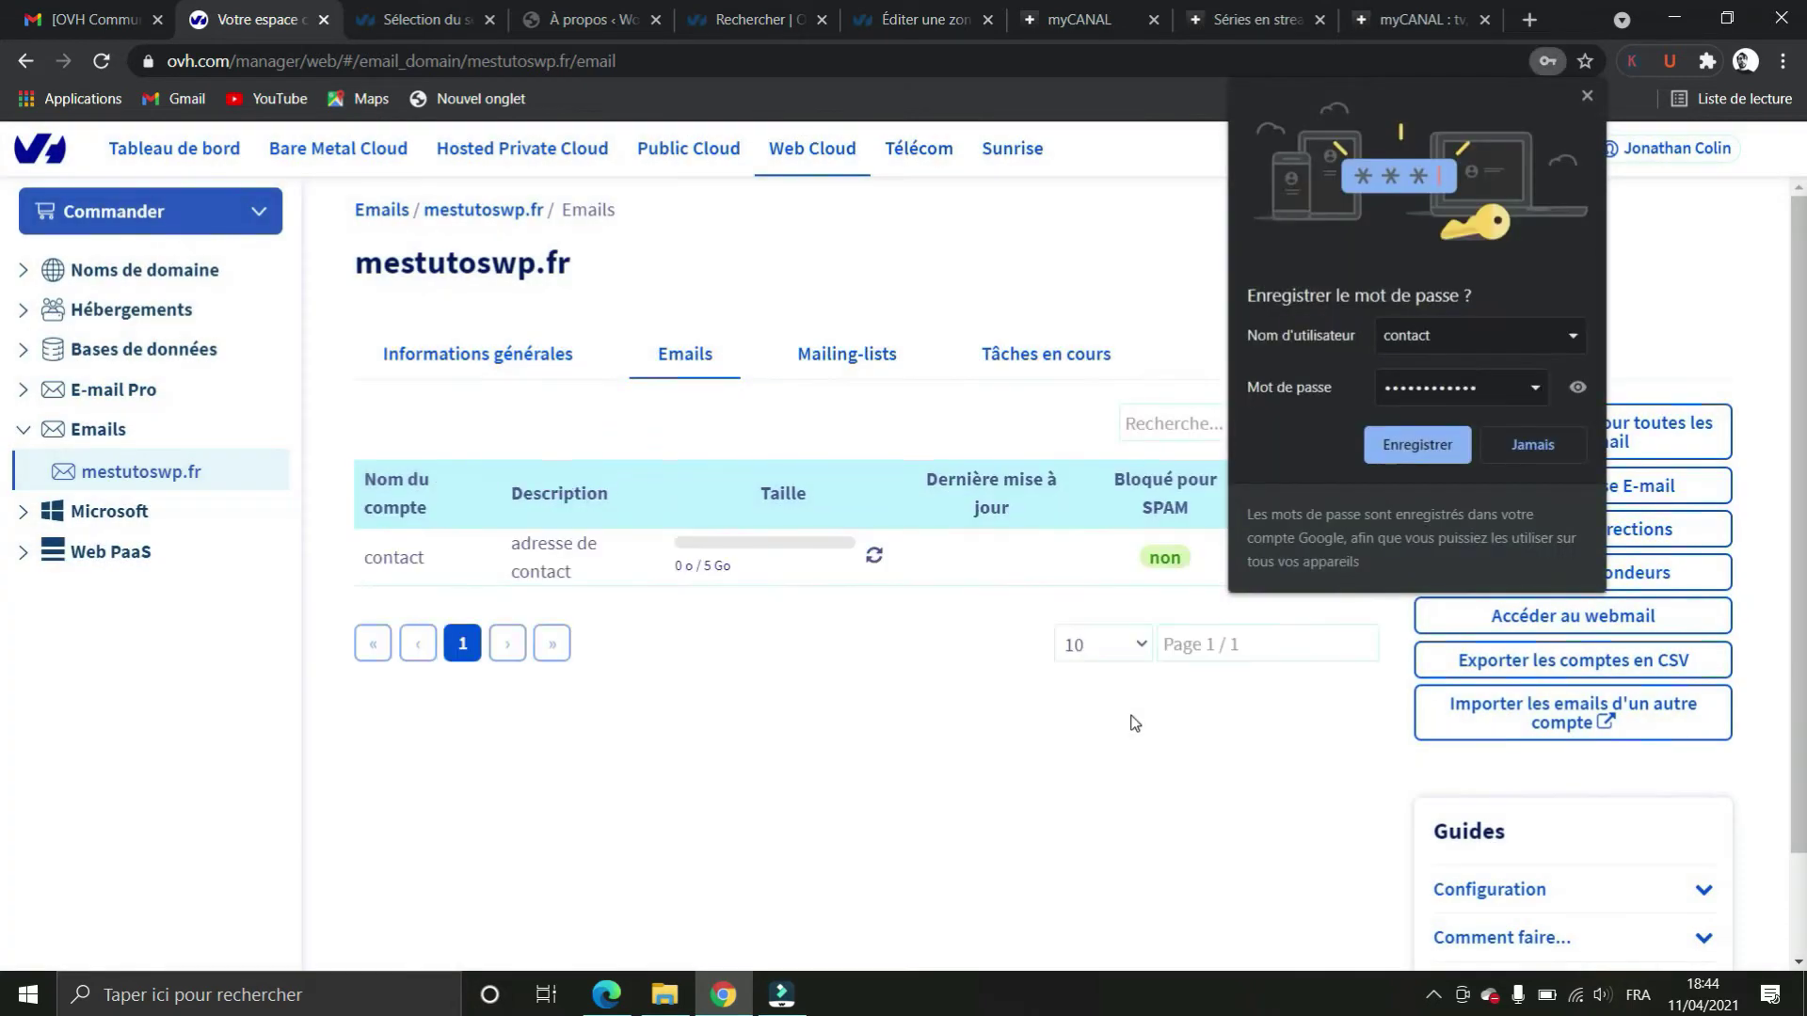
left_click(1411, 449)
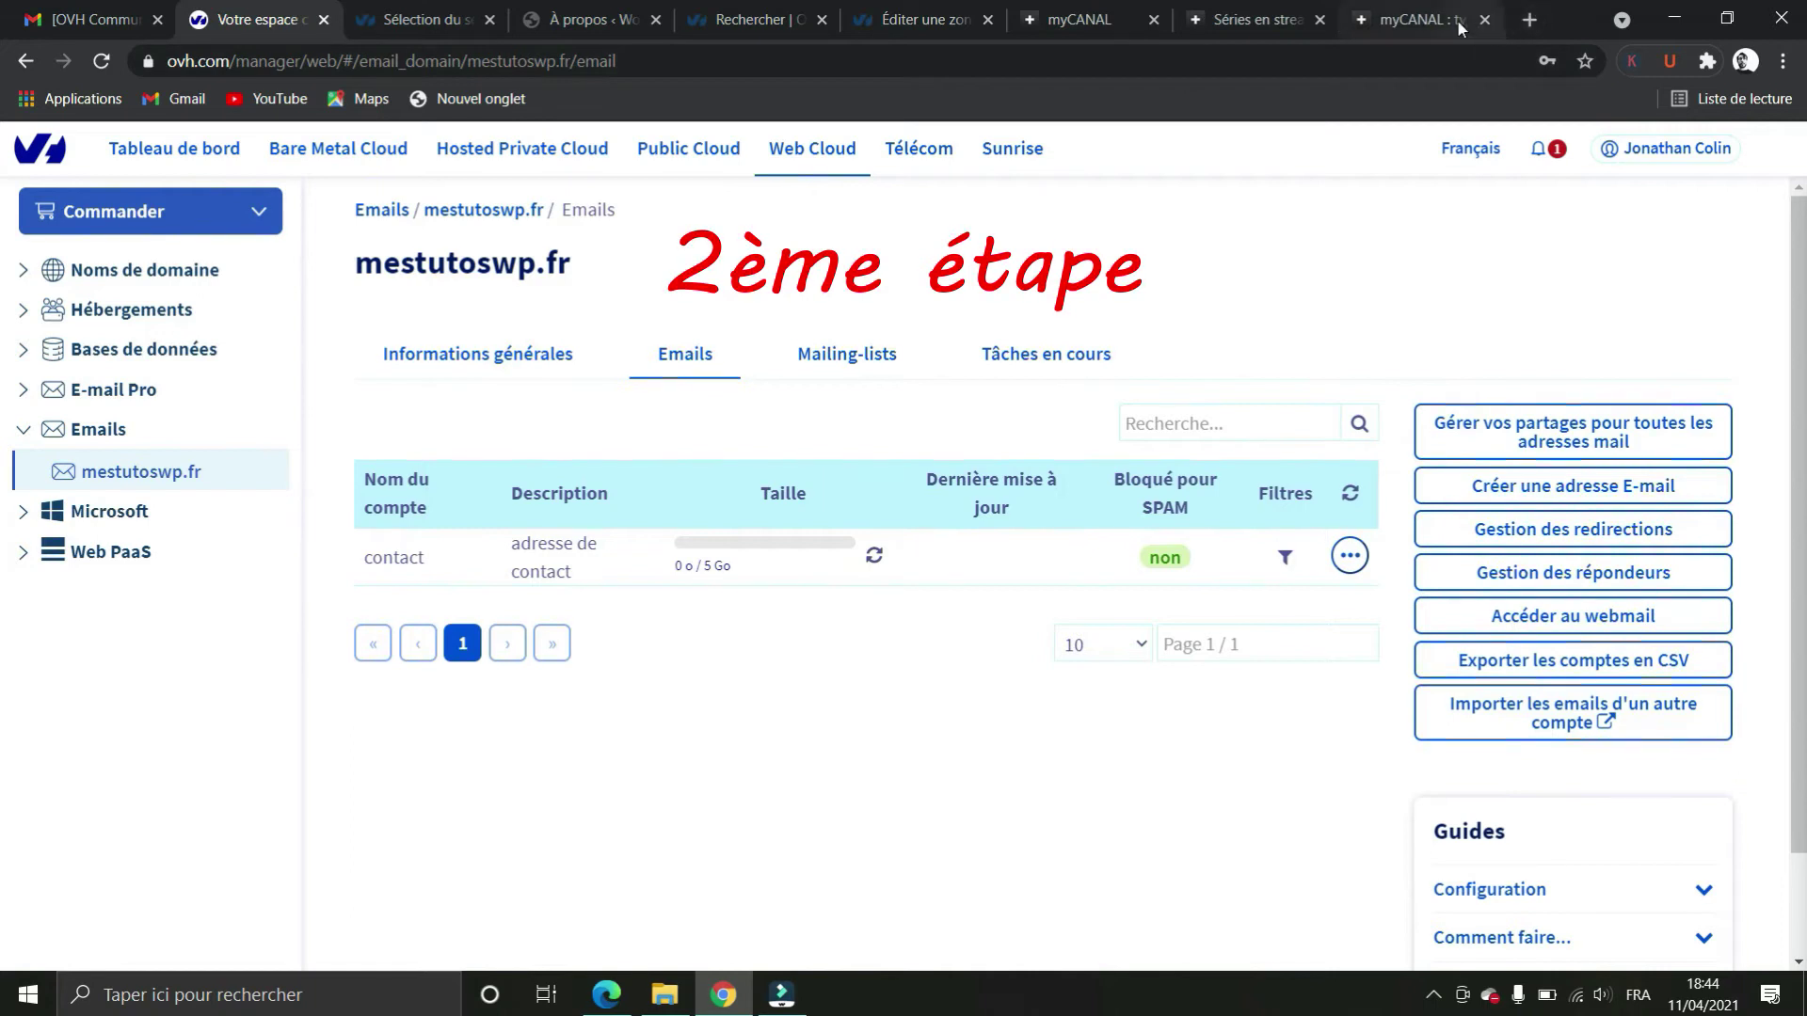
In a new tab, go to mestutoswp.fr/wp-admin
left_click(1529, 20)
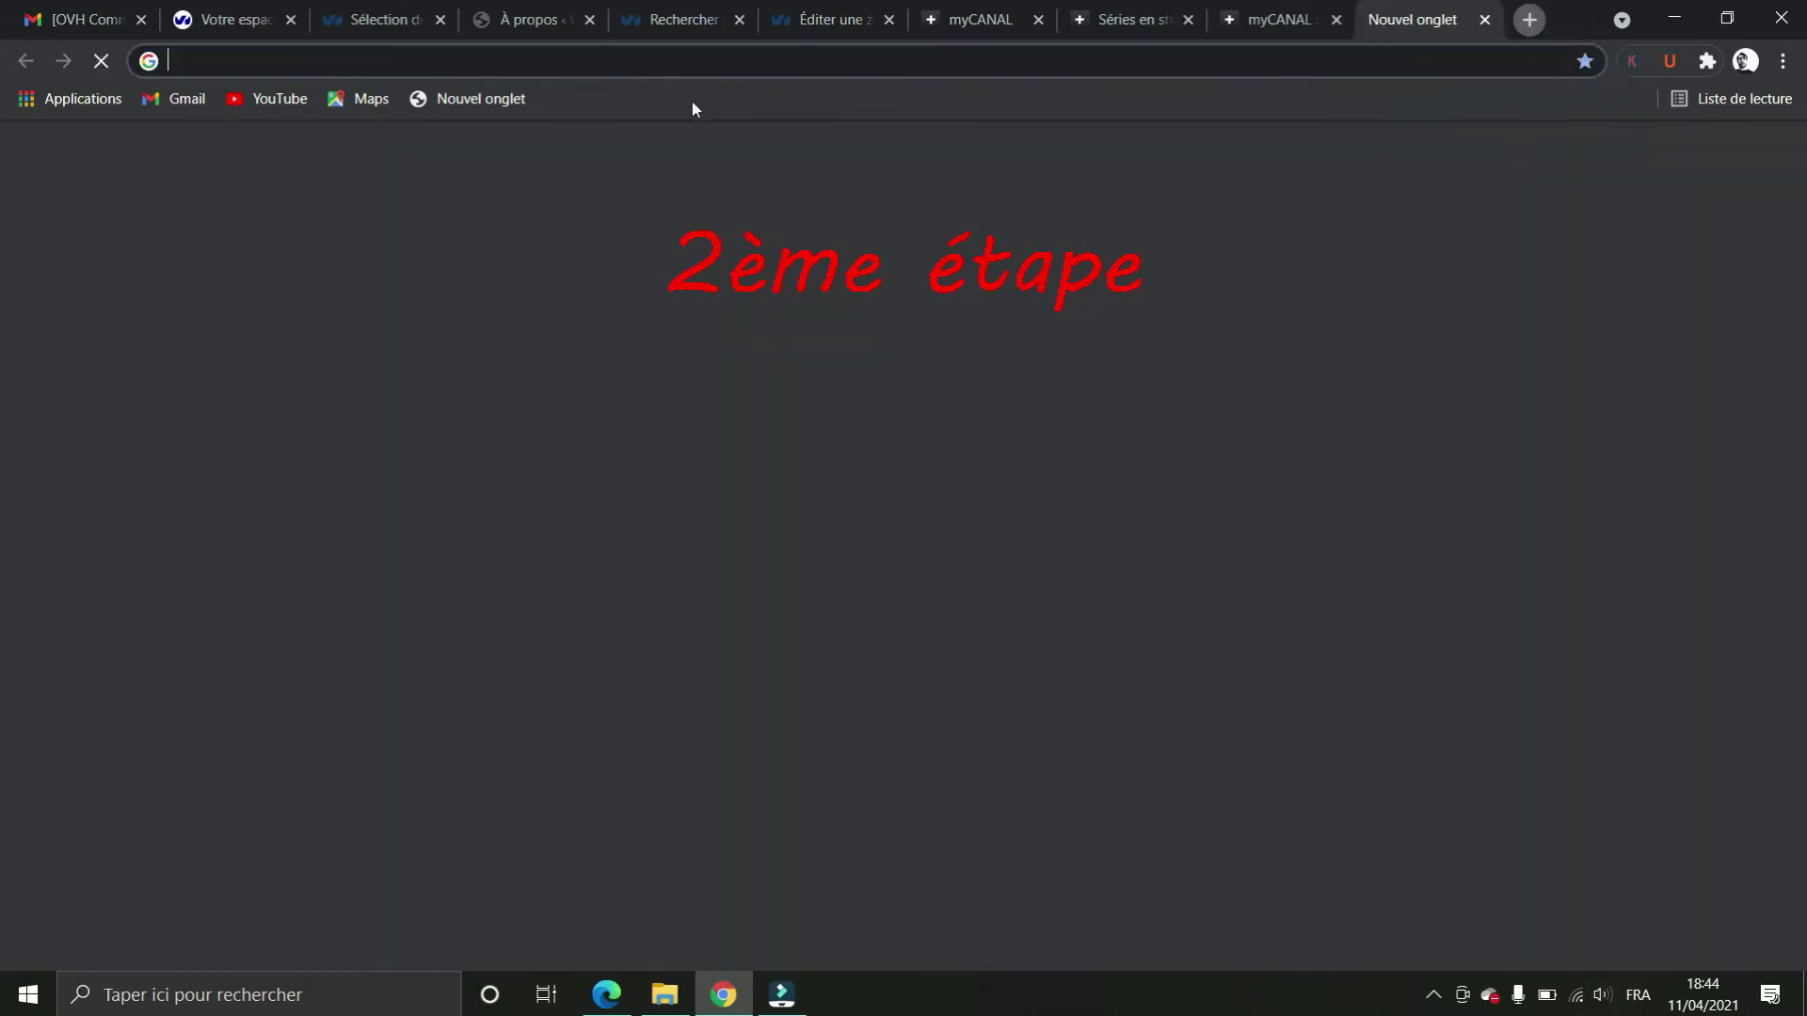
left_click(492, 53)
type("mes tut")
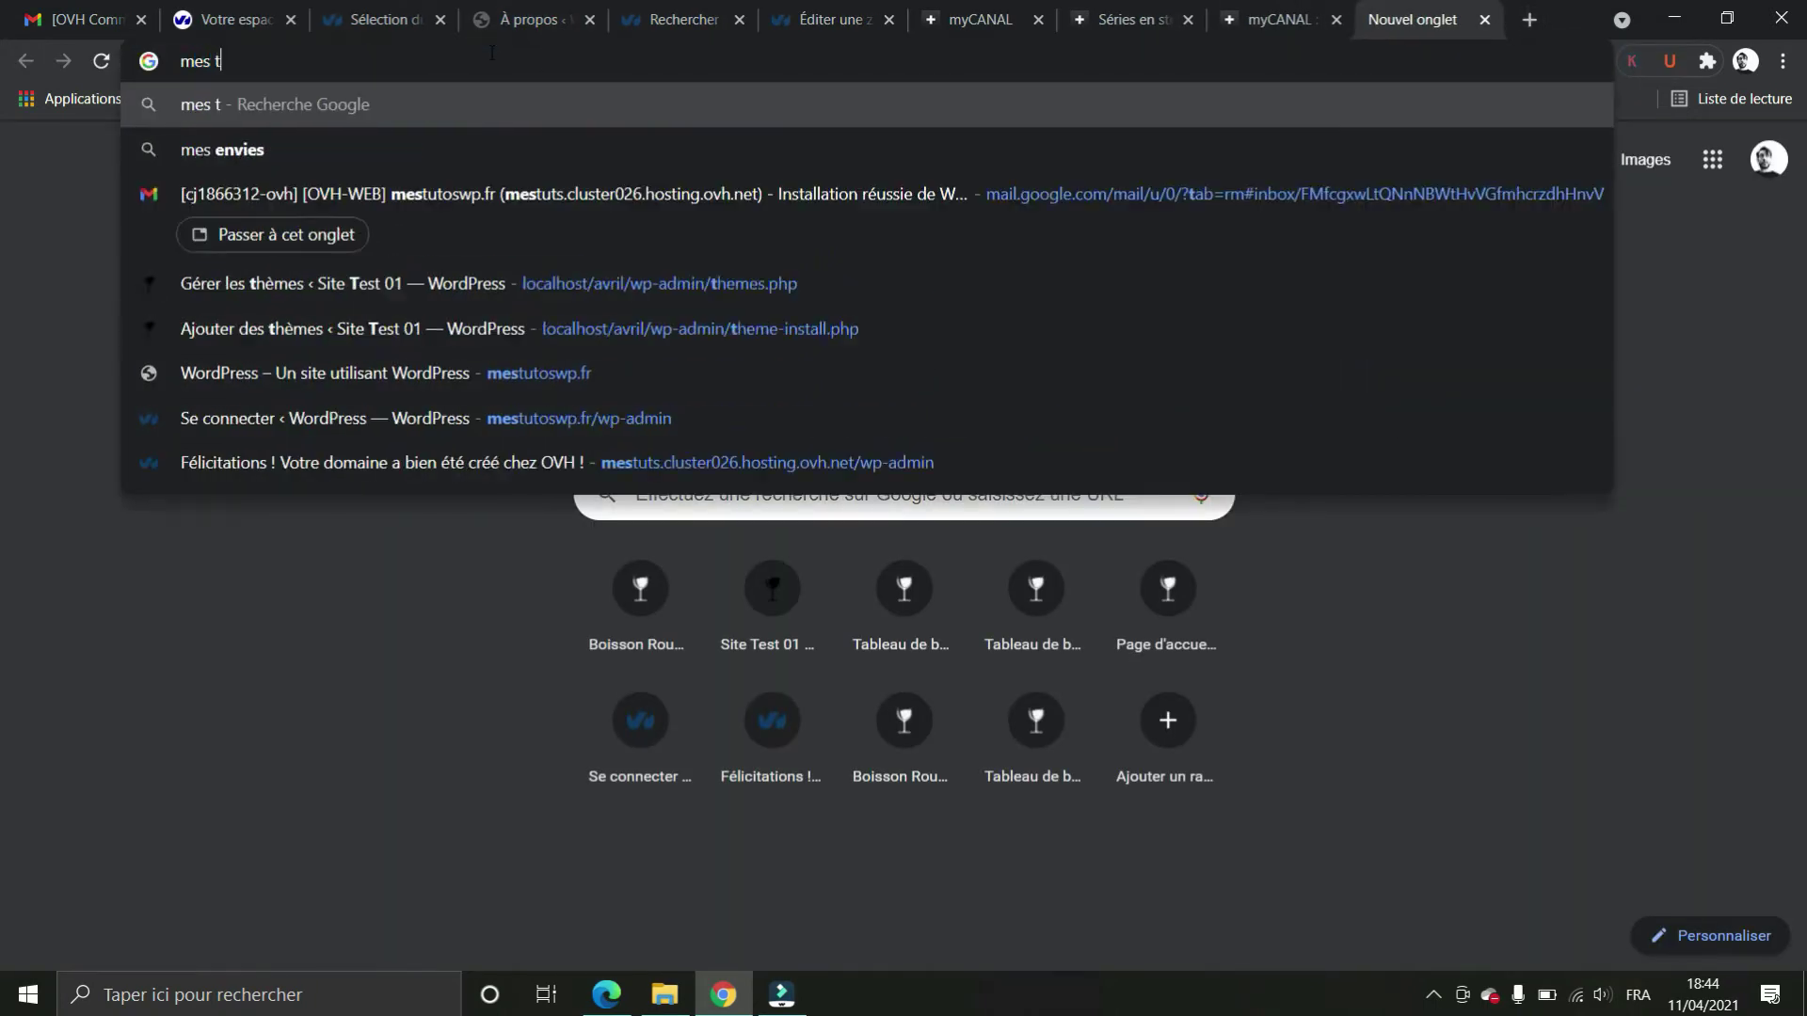
key("BackSpace")
key("BackSpace")
key("BackSpace")
key("BackSpace")
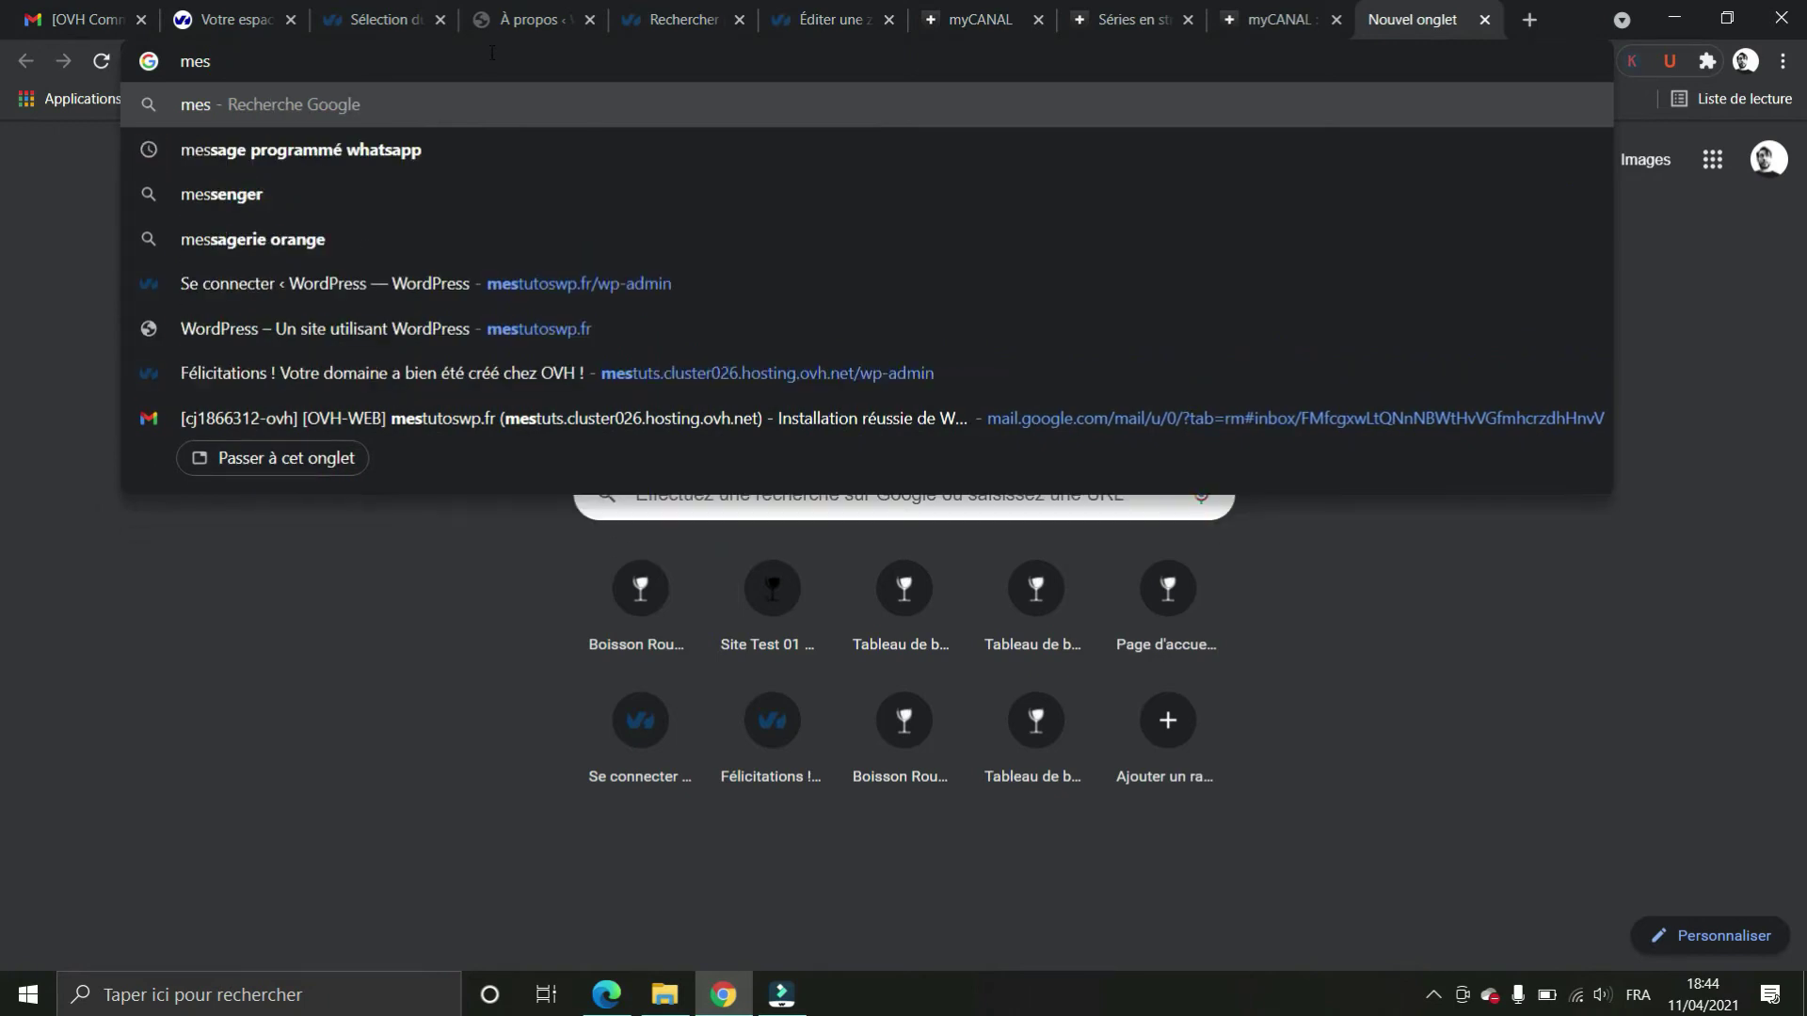
type("tutoswp")
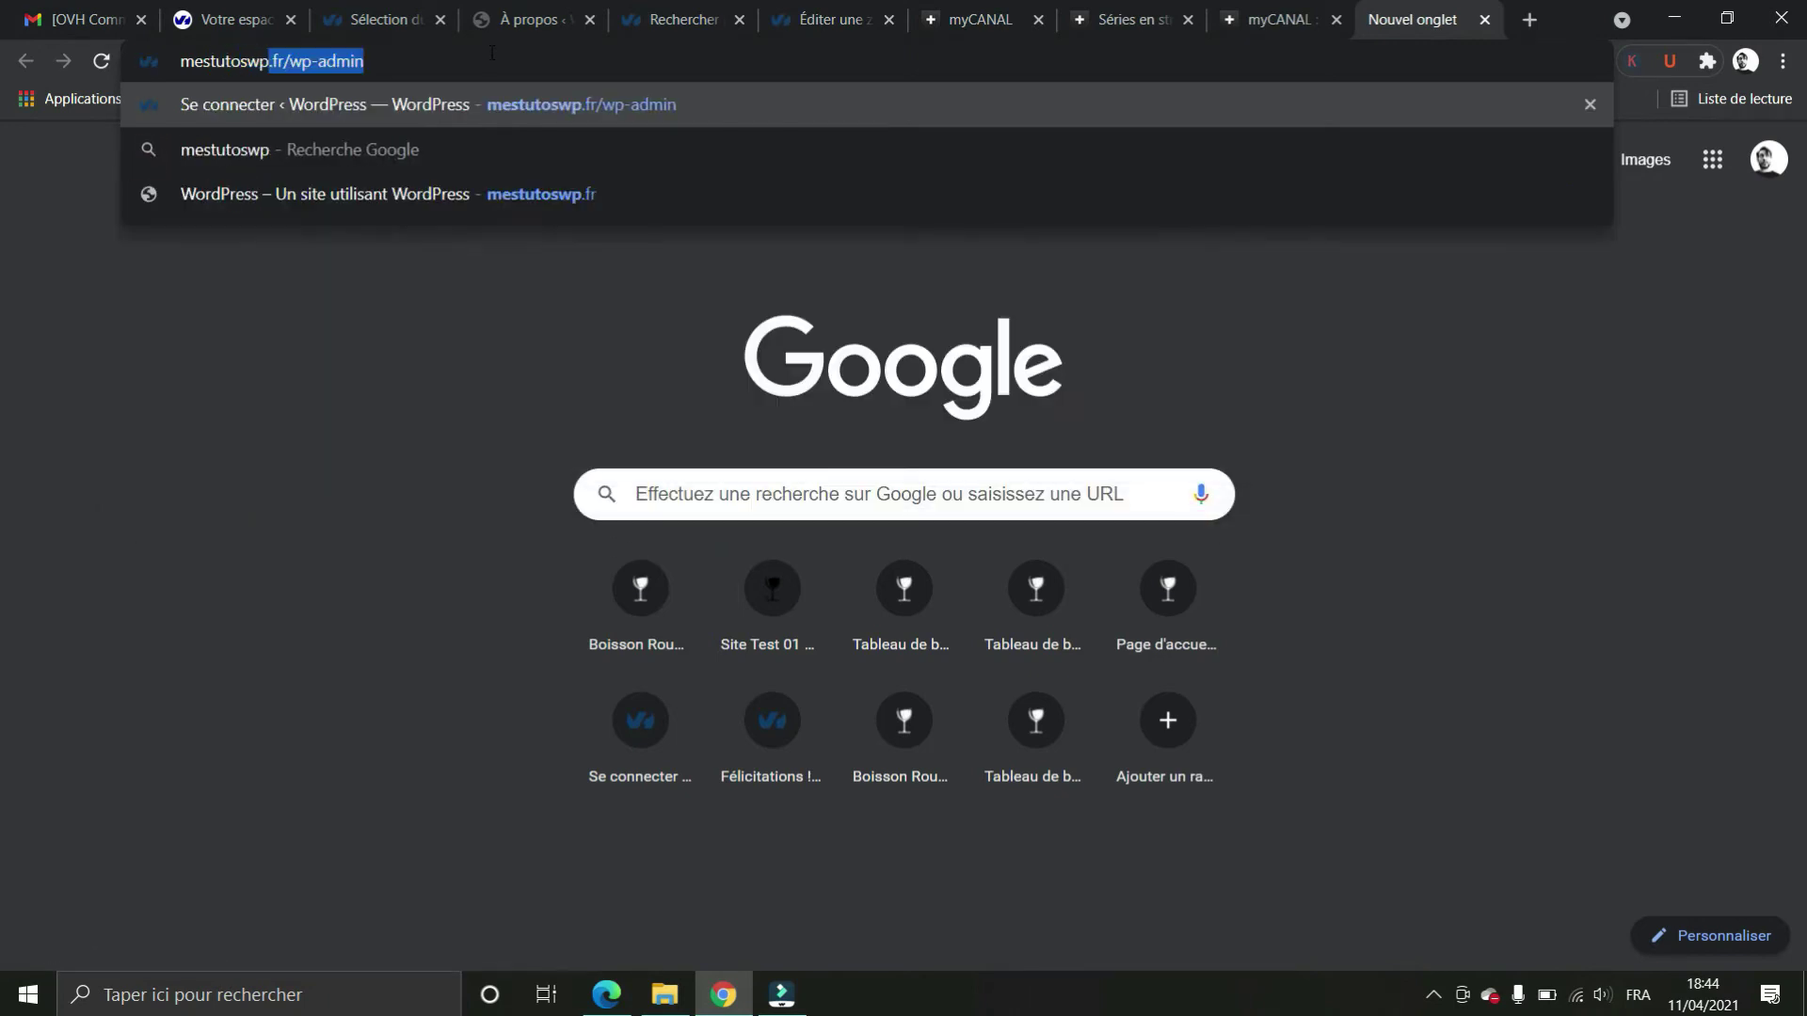
type(".fr")
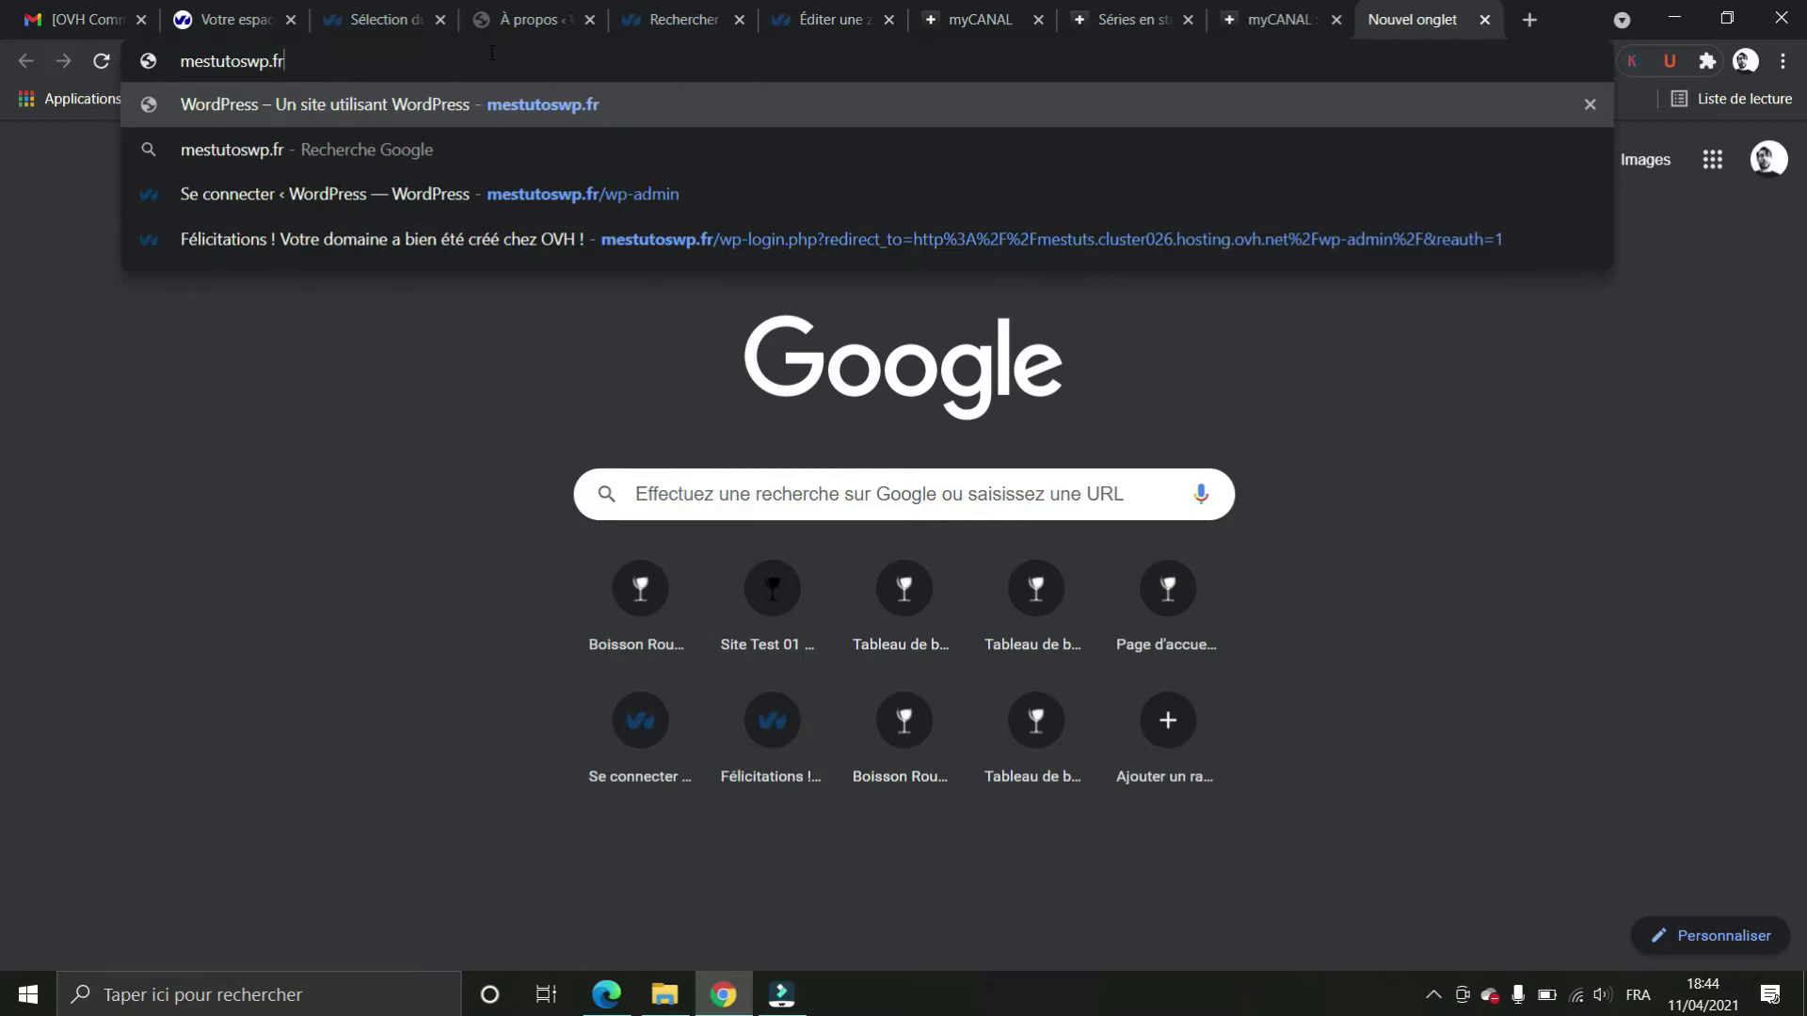
key("Return")
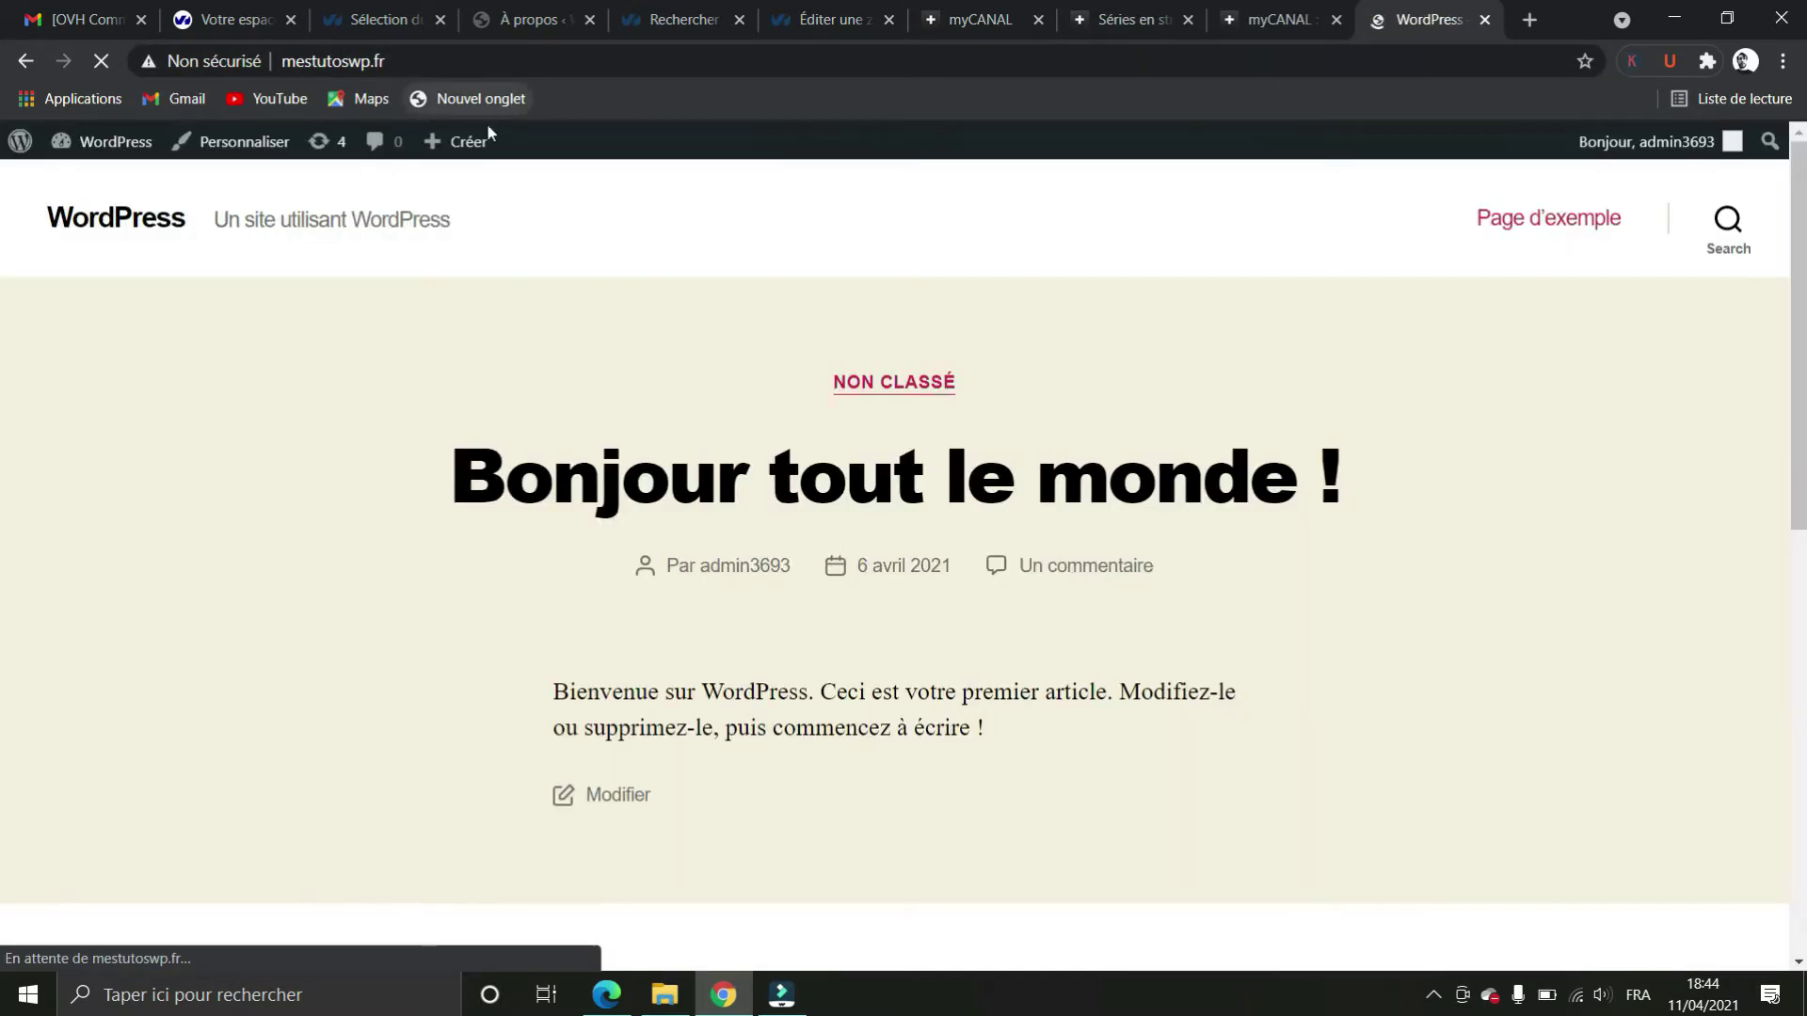
left_click(567, 58)
type("wp-a")
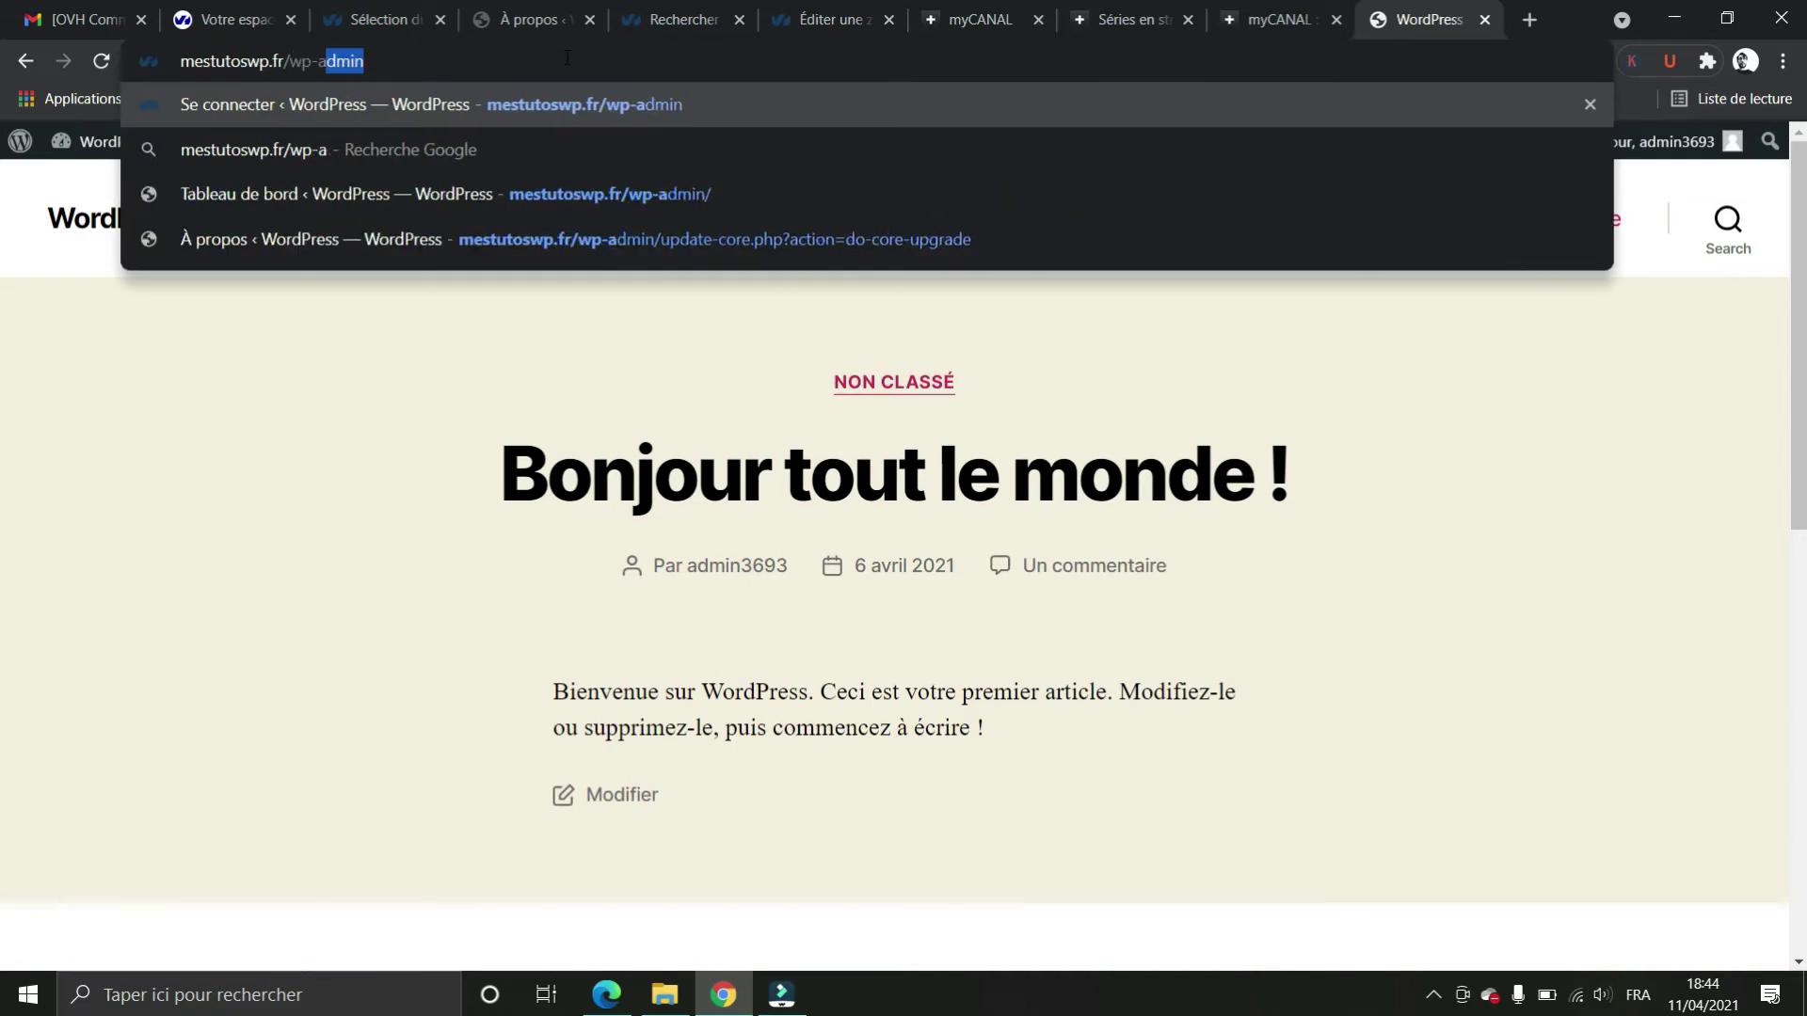
type("dmin")
key("Return")
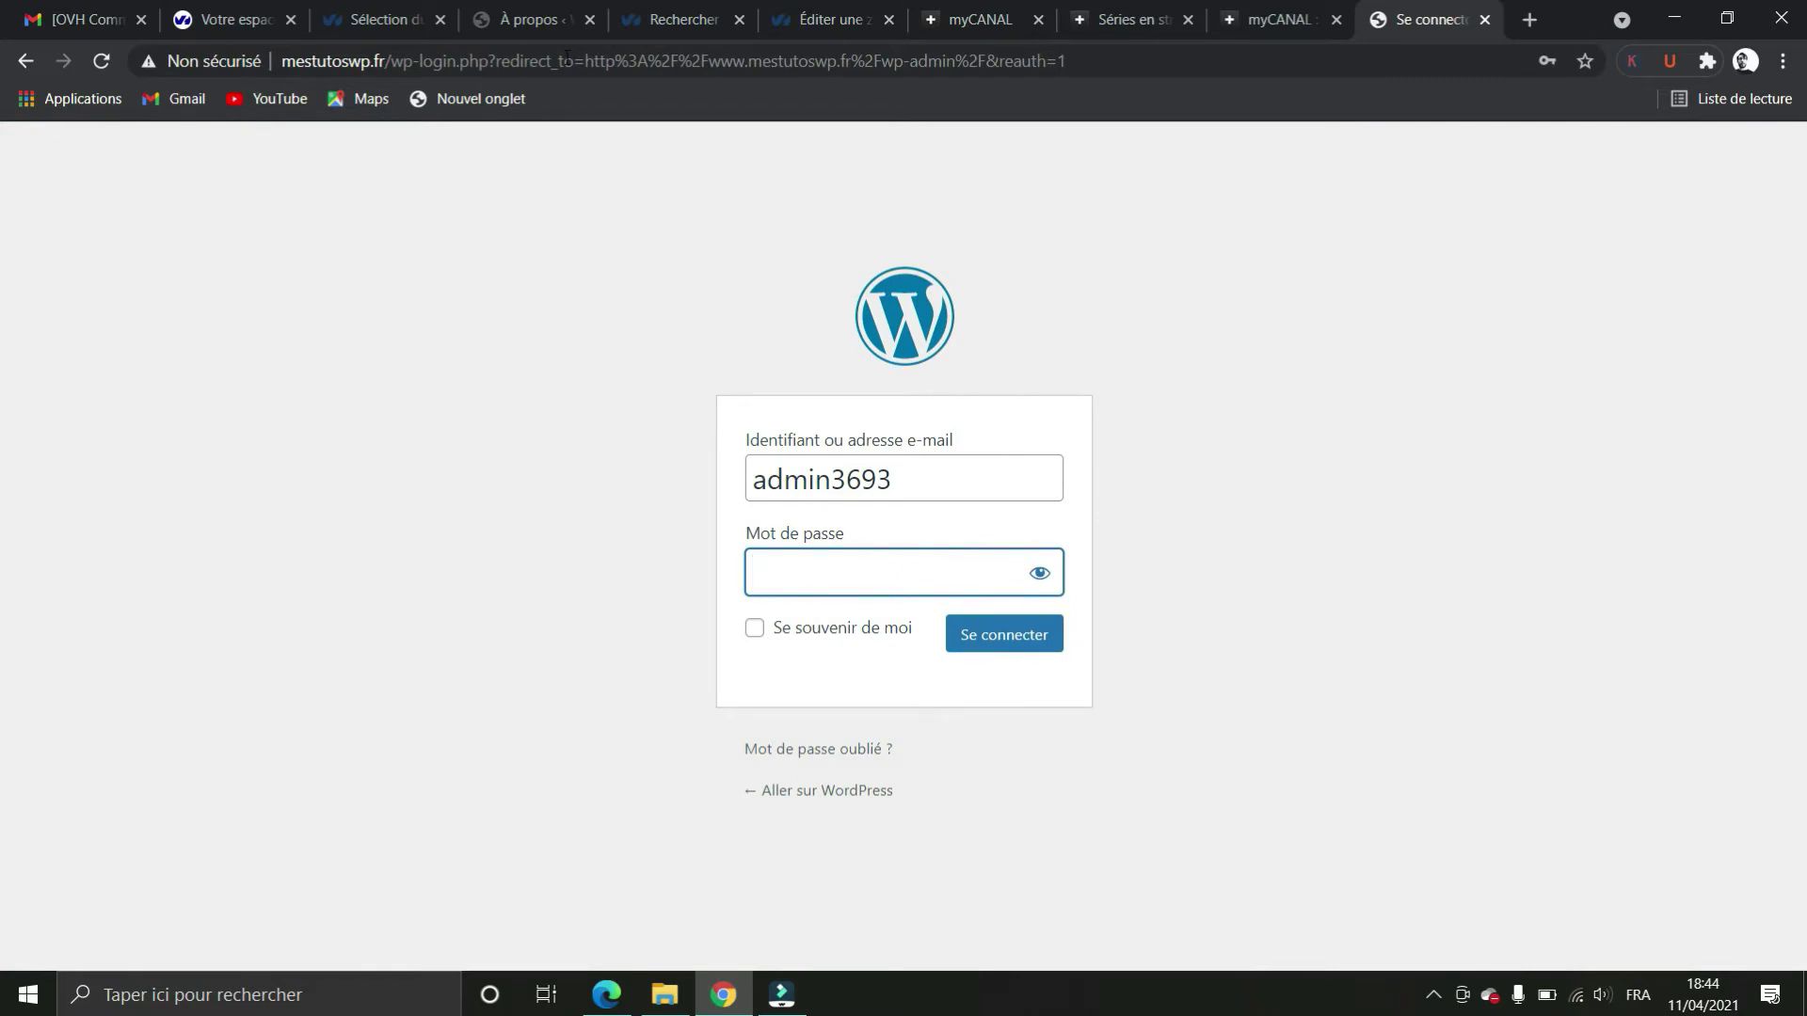
Sign in with the saved password and open the General settings page
left_click(828, 577)
left_click(867, 631)
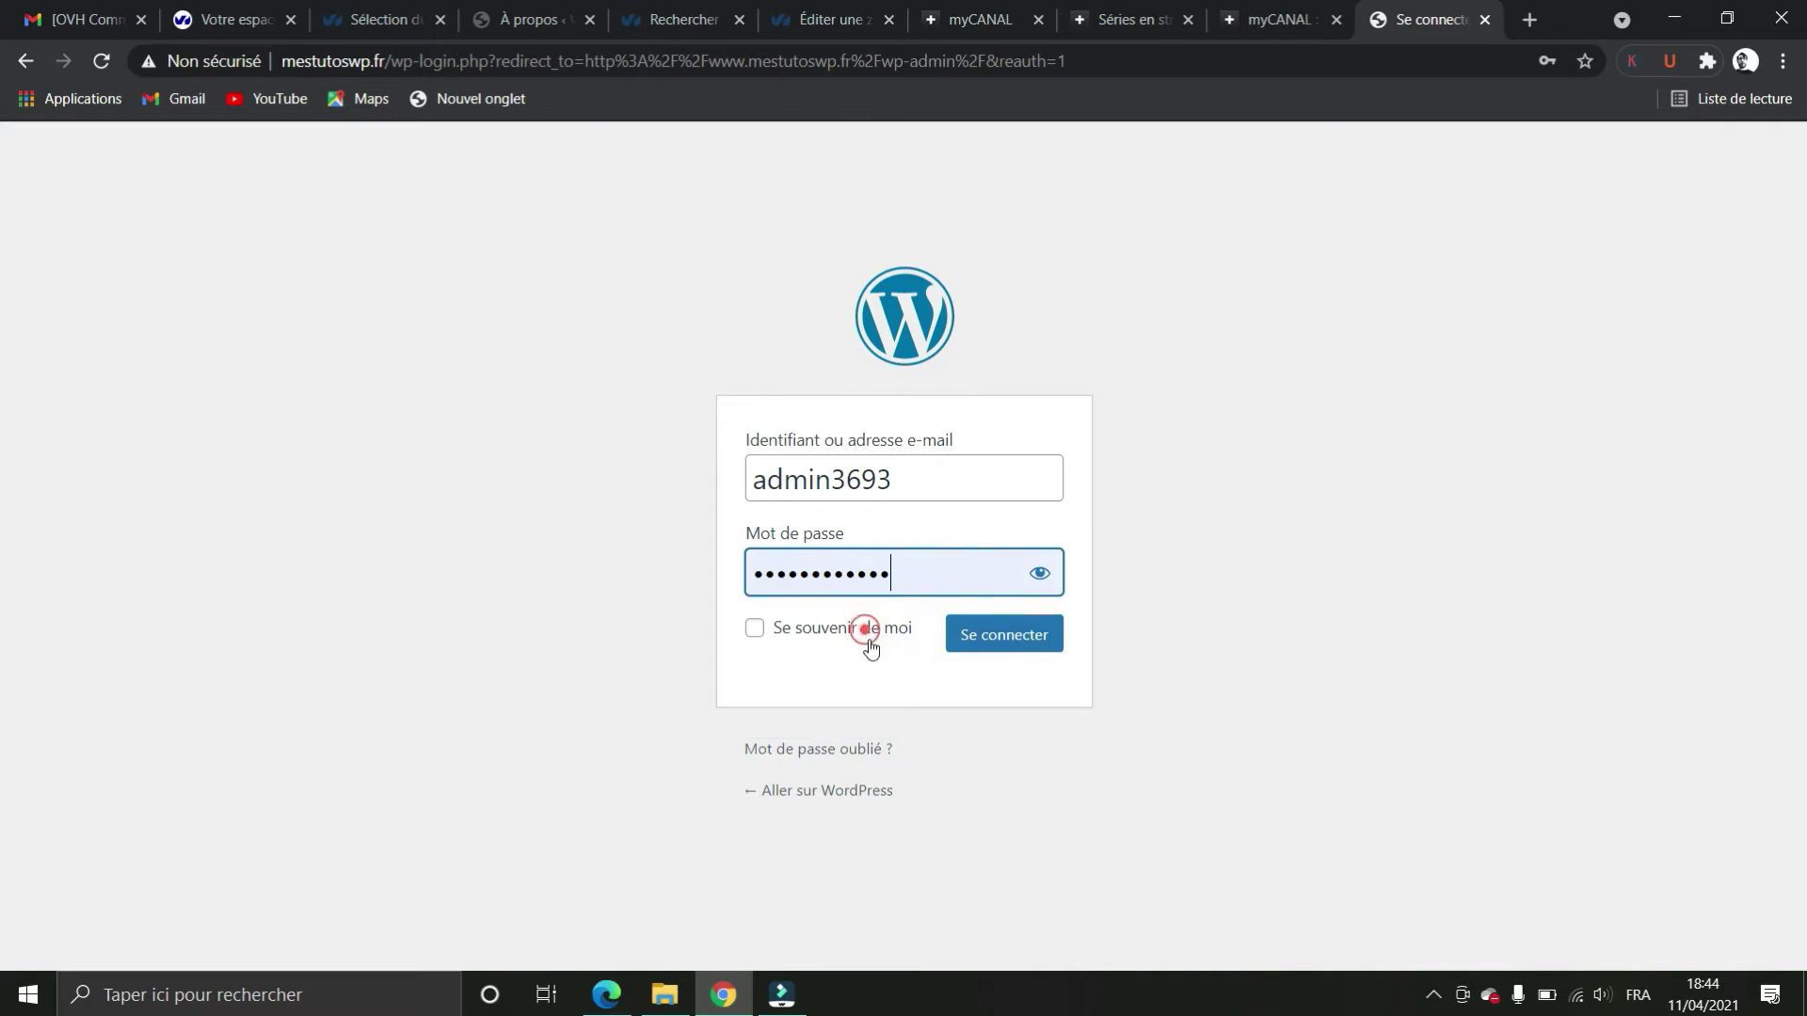
left_click(1033, 645)
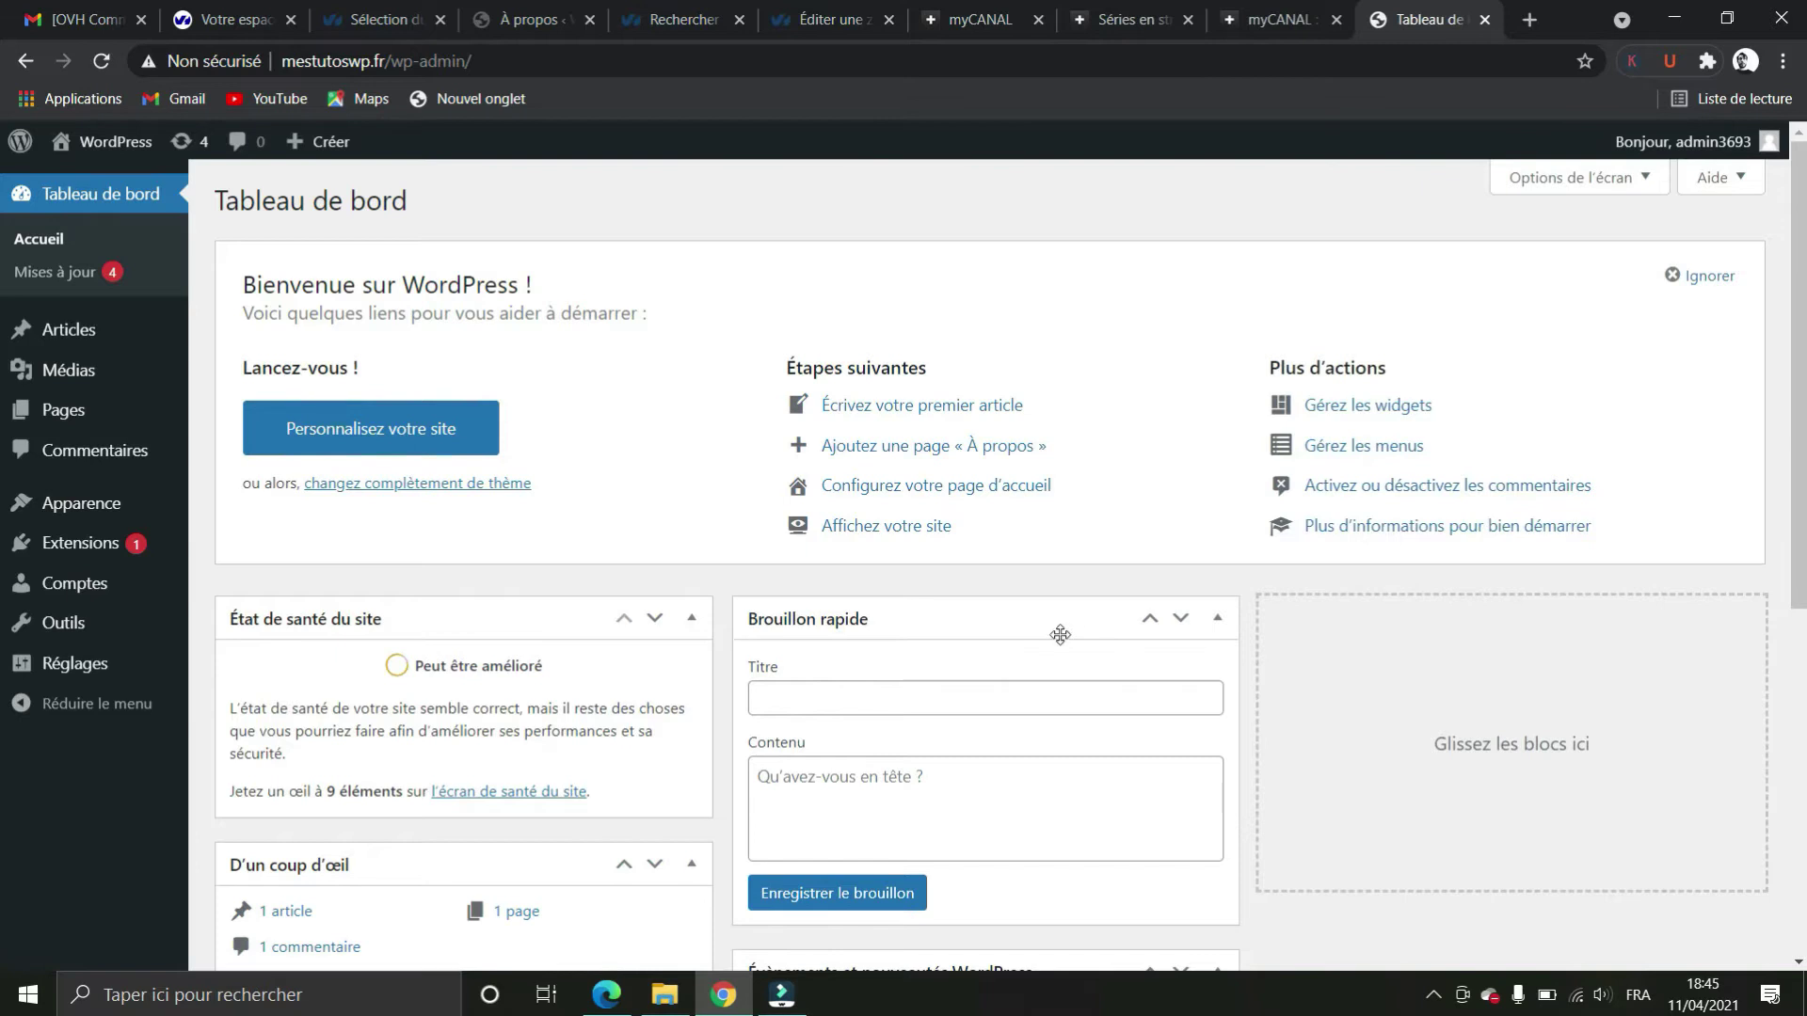
mouse_move(80, 588)
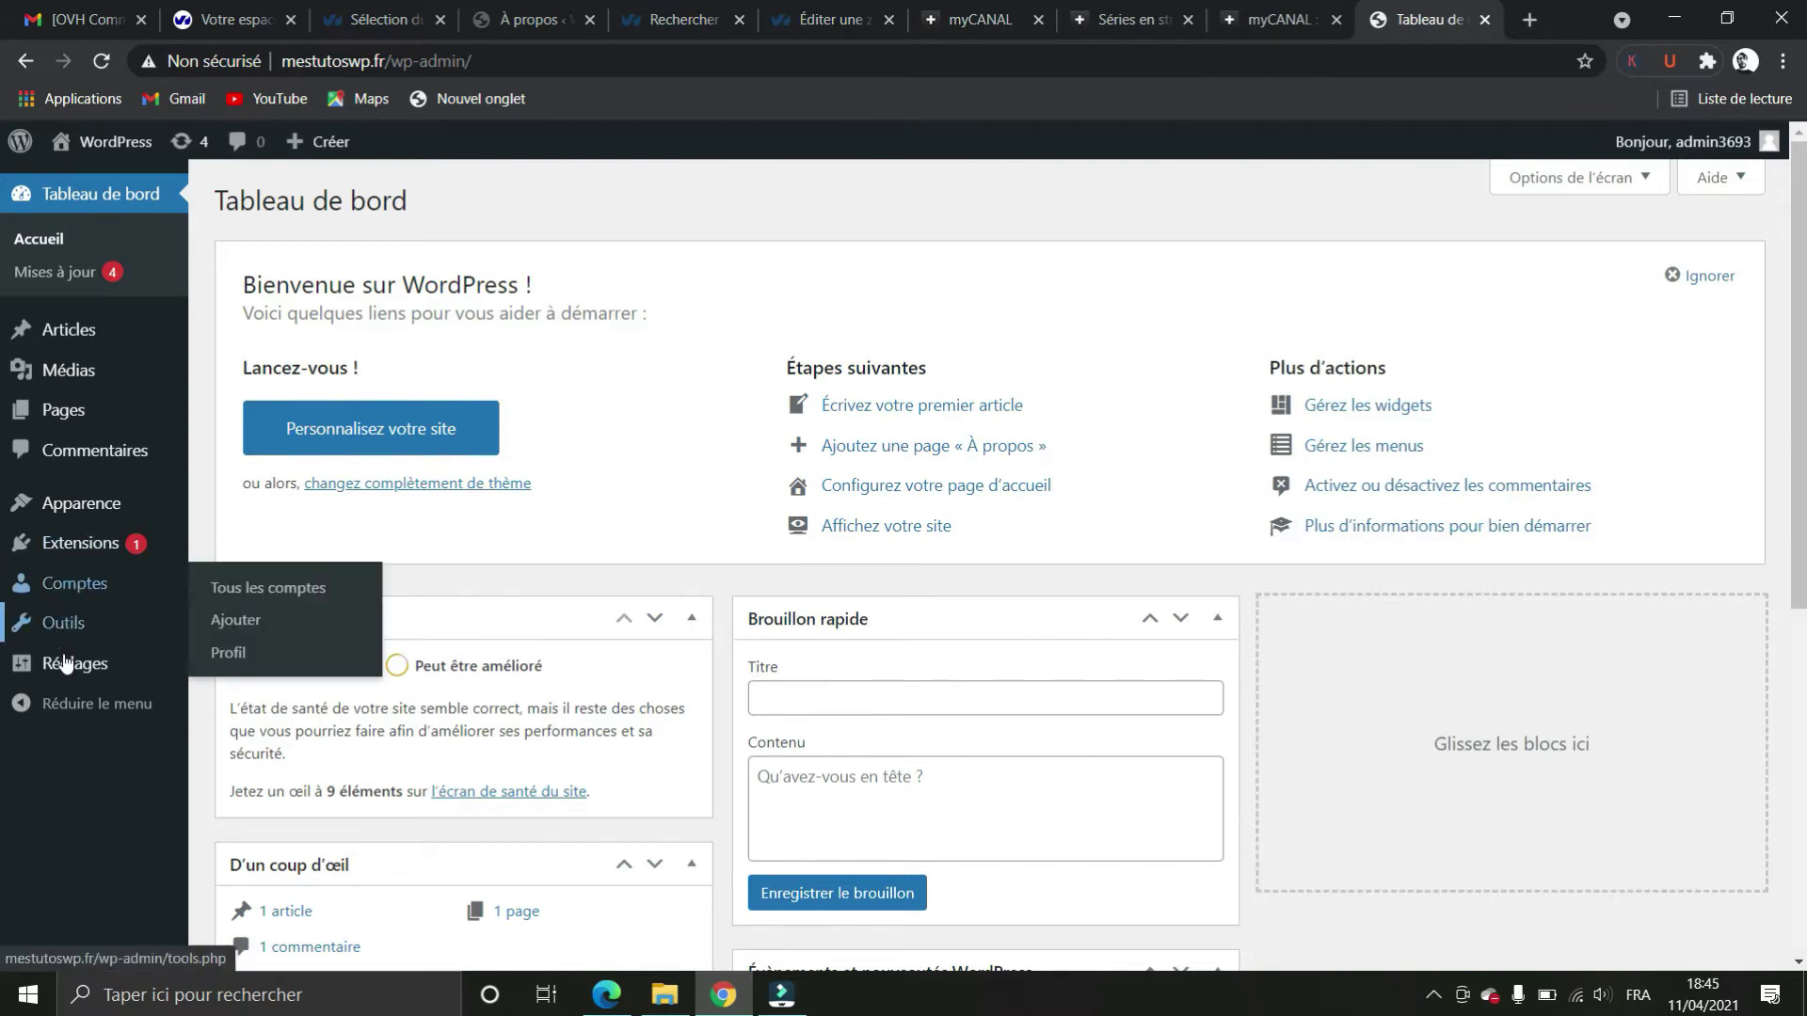
mouse_move(68, 667)
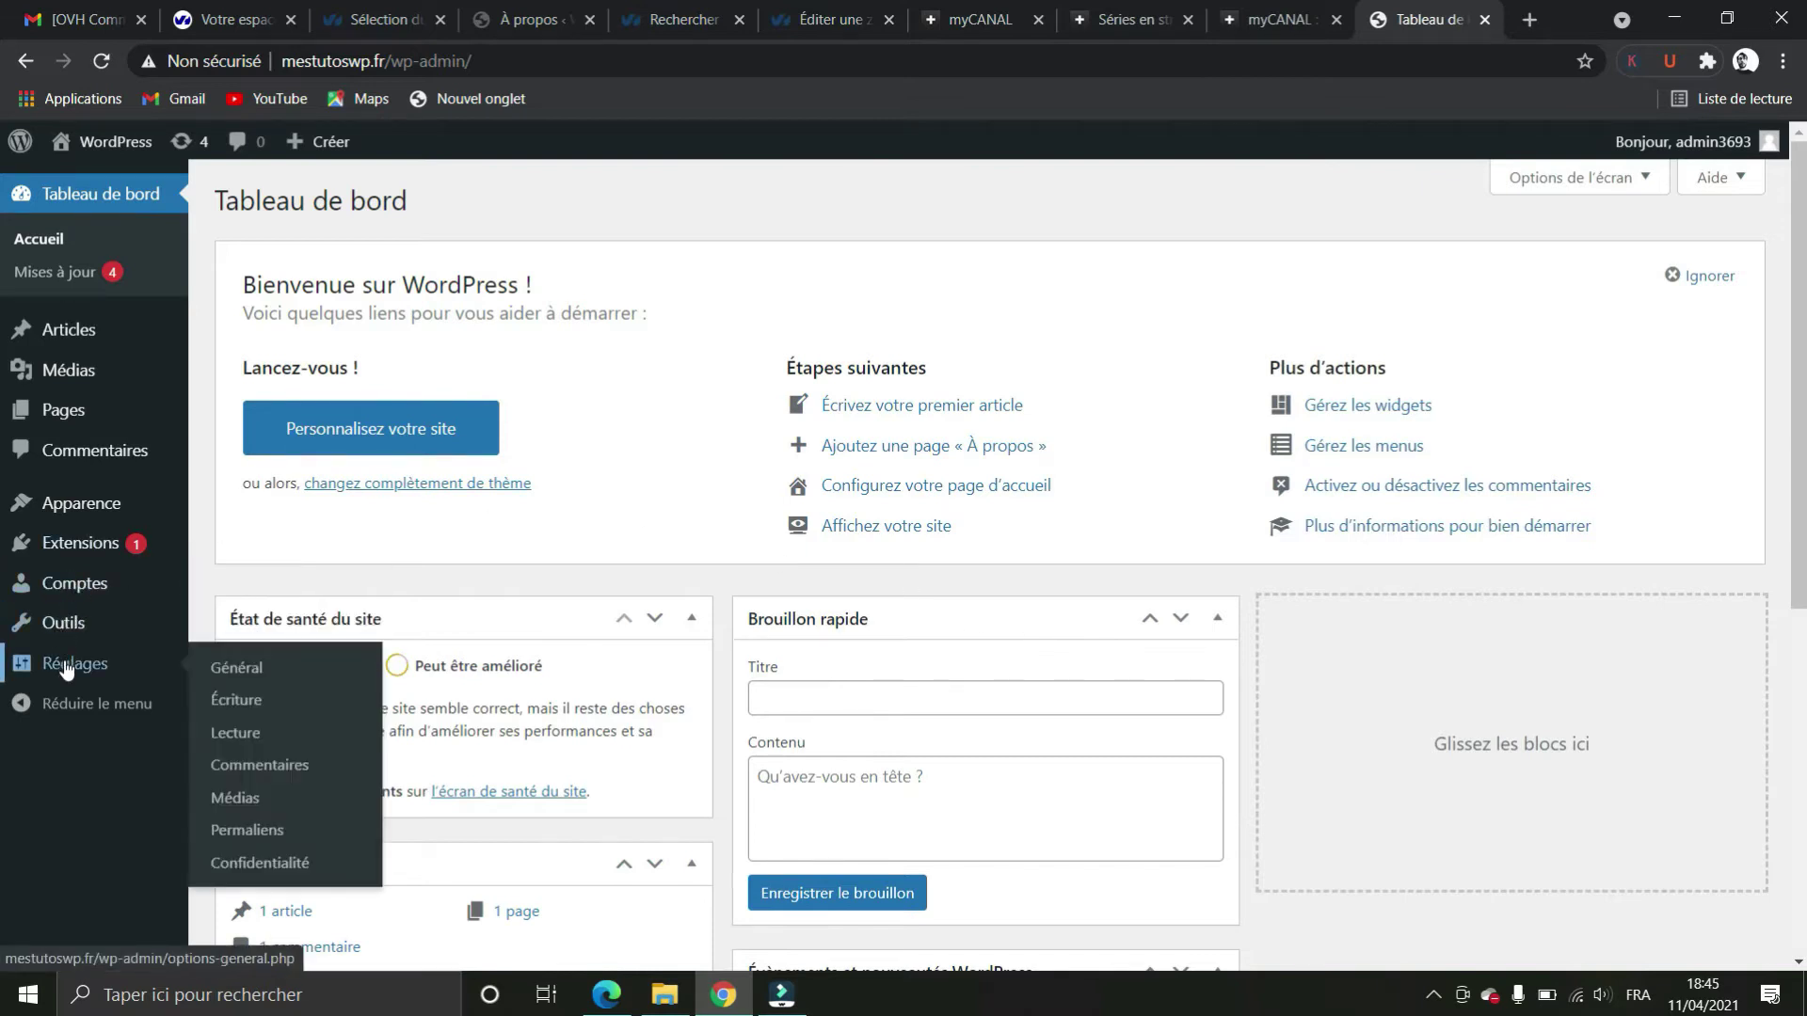
left_click(258, 670)
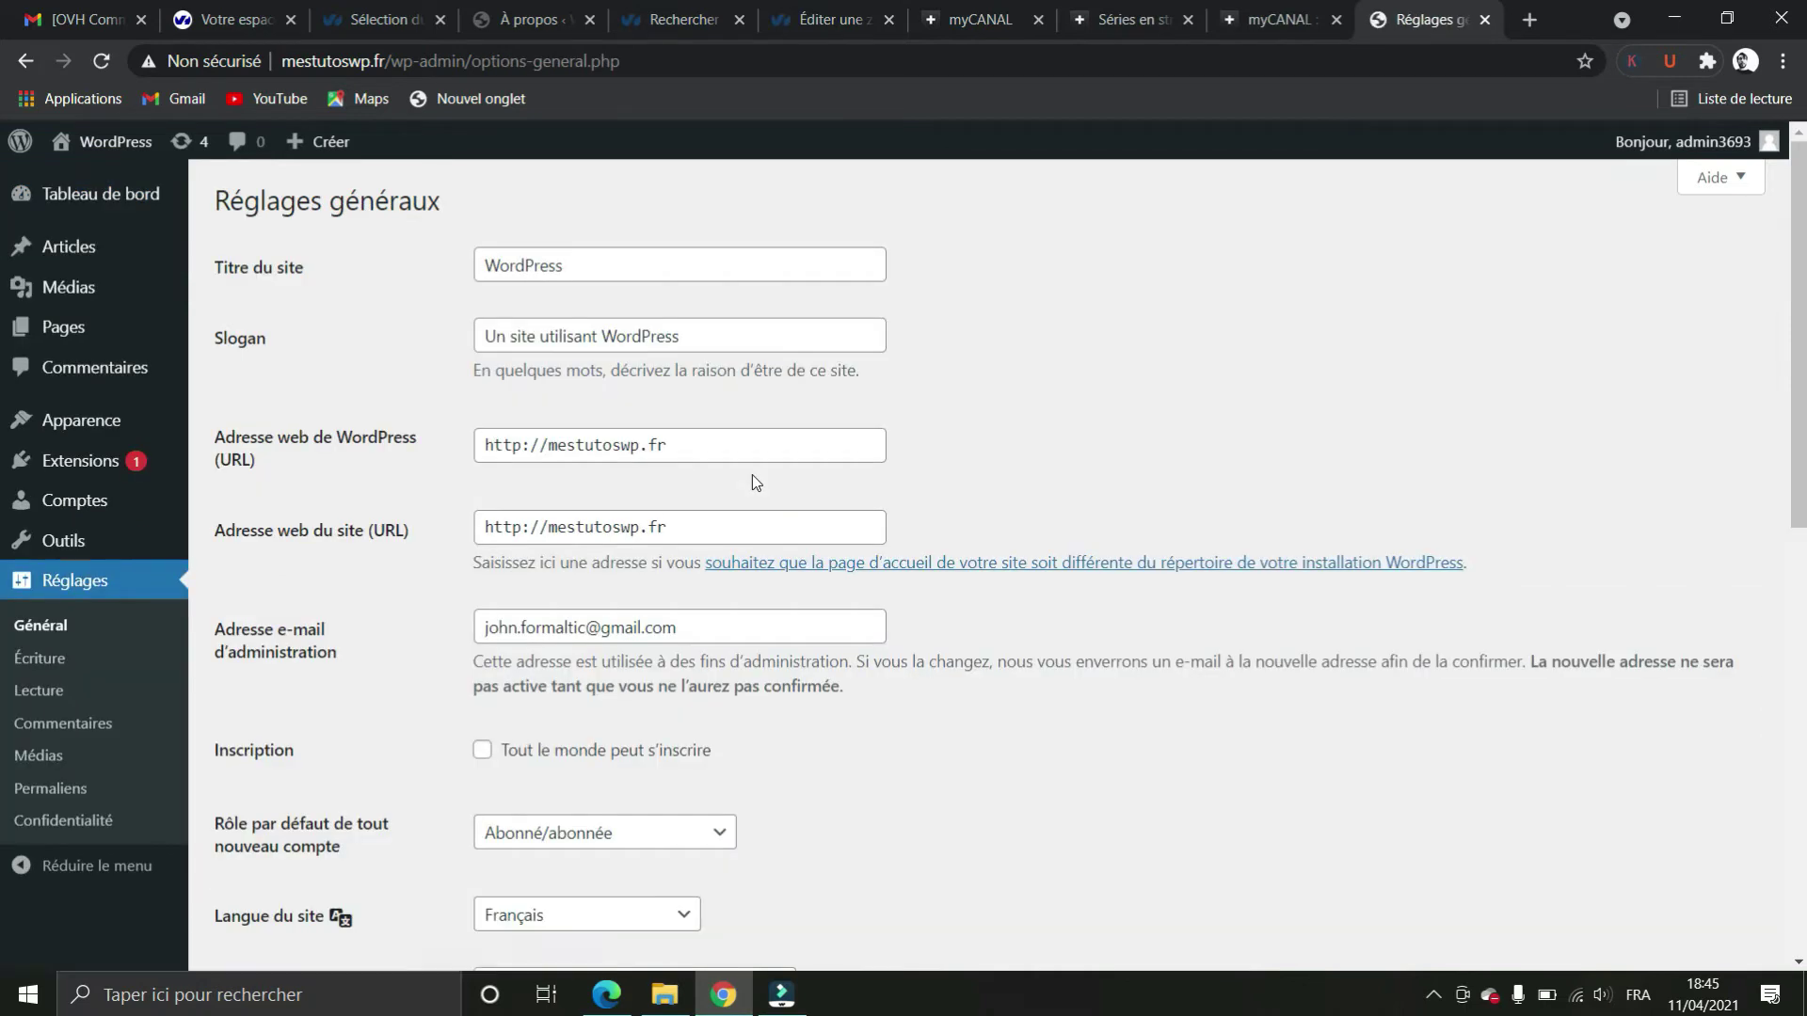
scroll(758, 487, "down", 1)
left_click_drag(690, 509, 356, 506)
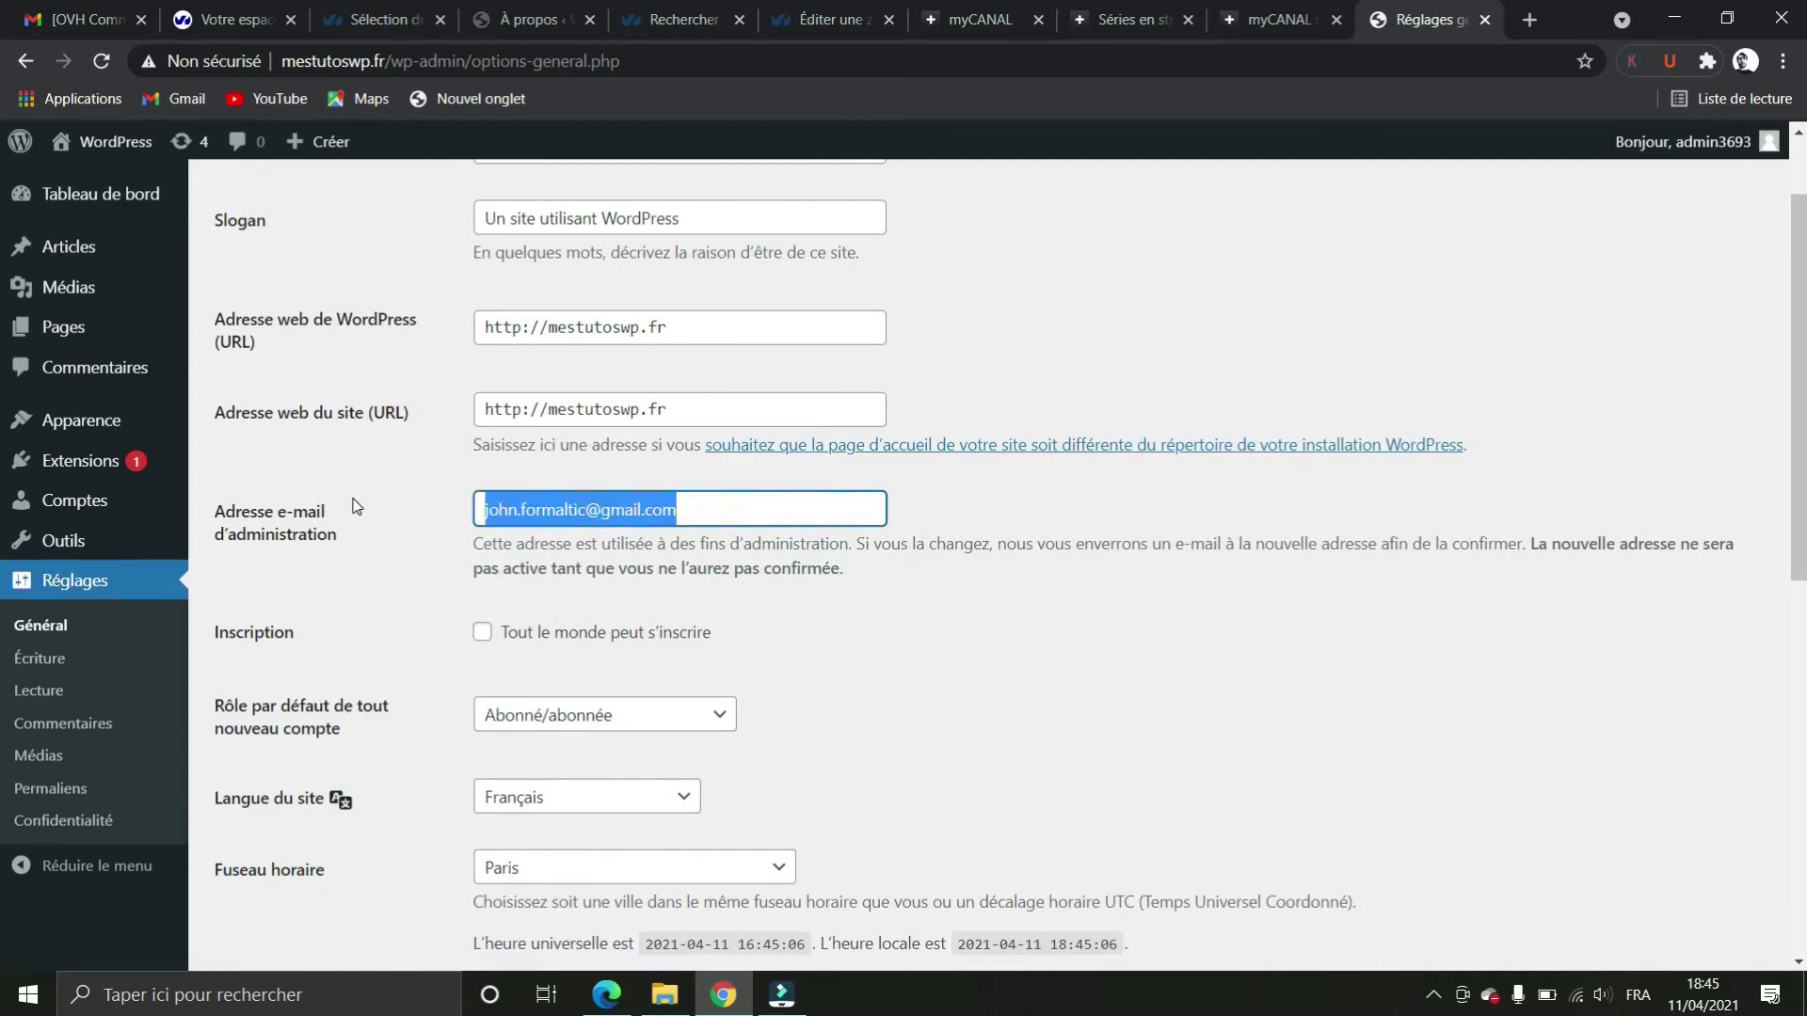
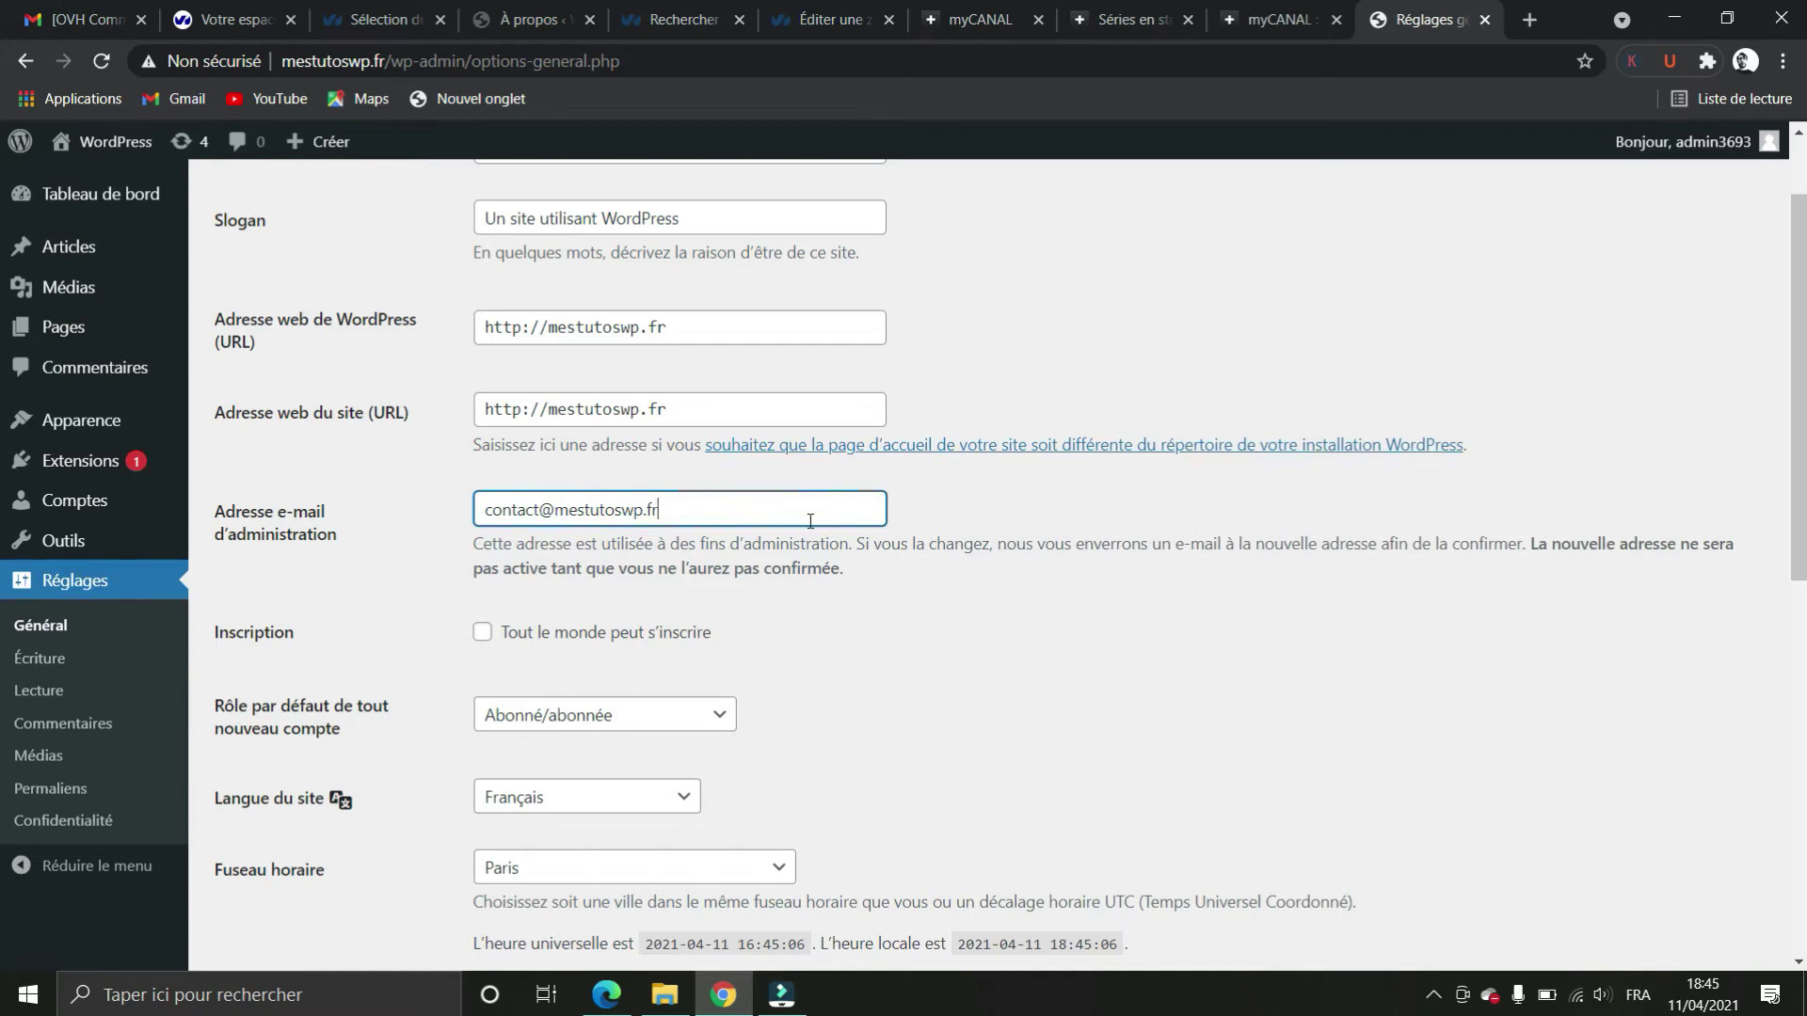
scroll(811, 521, "down", 9)
left_click(327, 866)
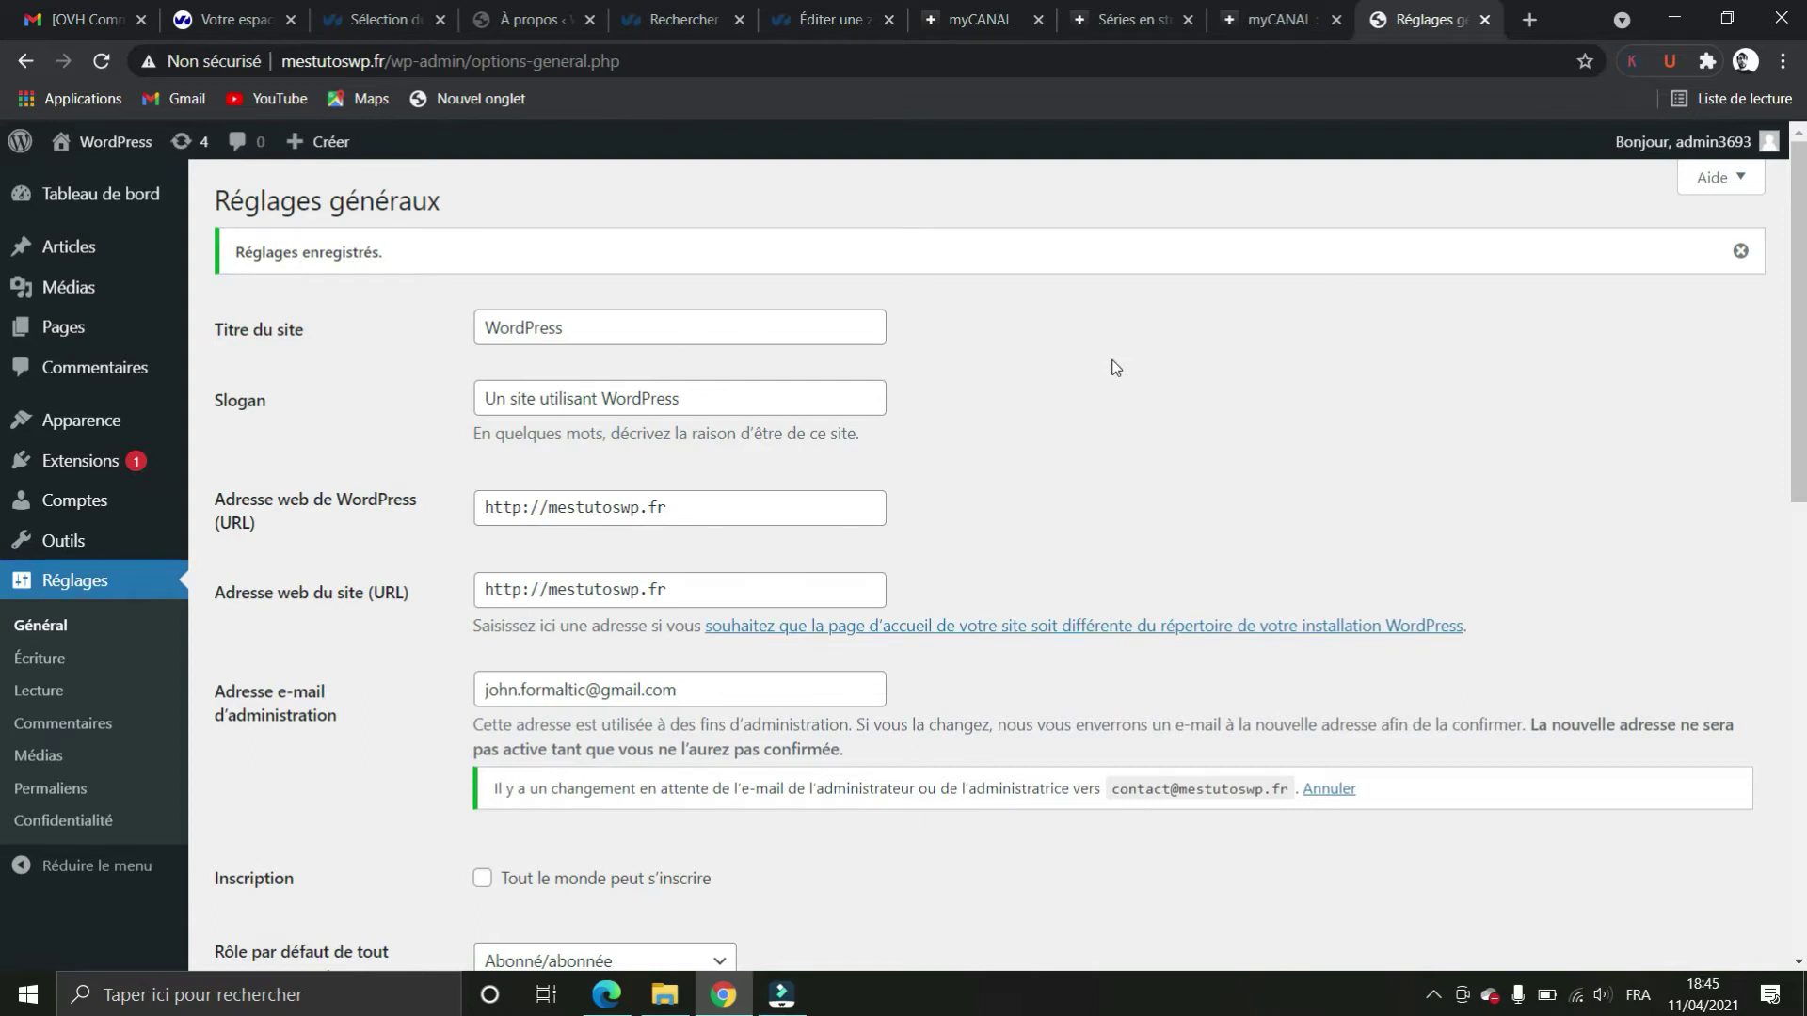
scroll(1096, 386, "down", 1)
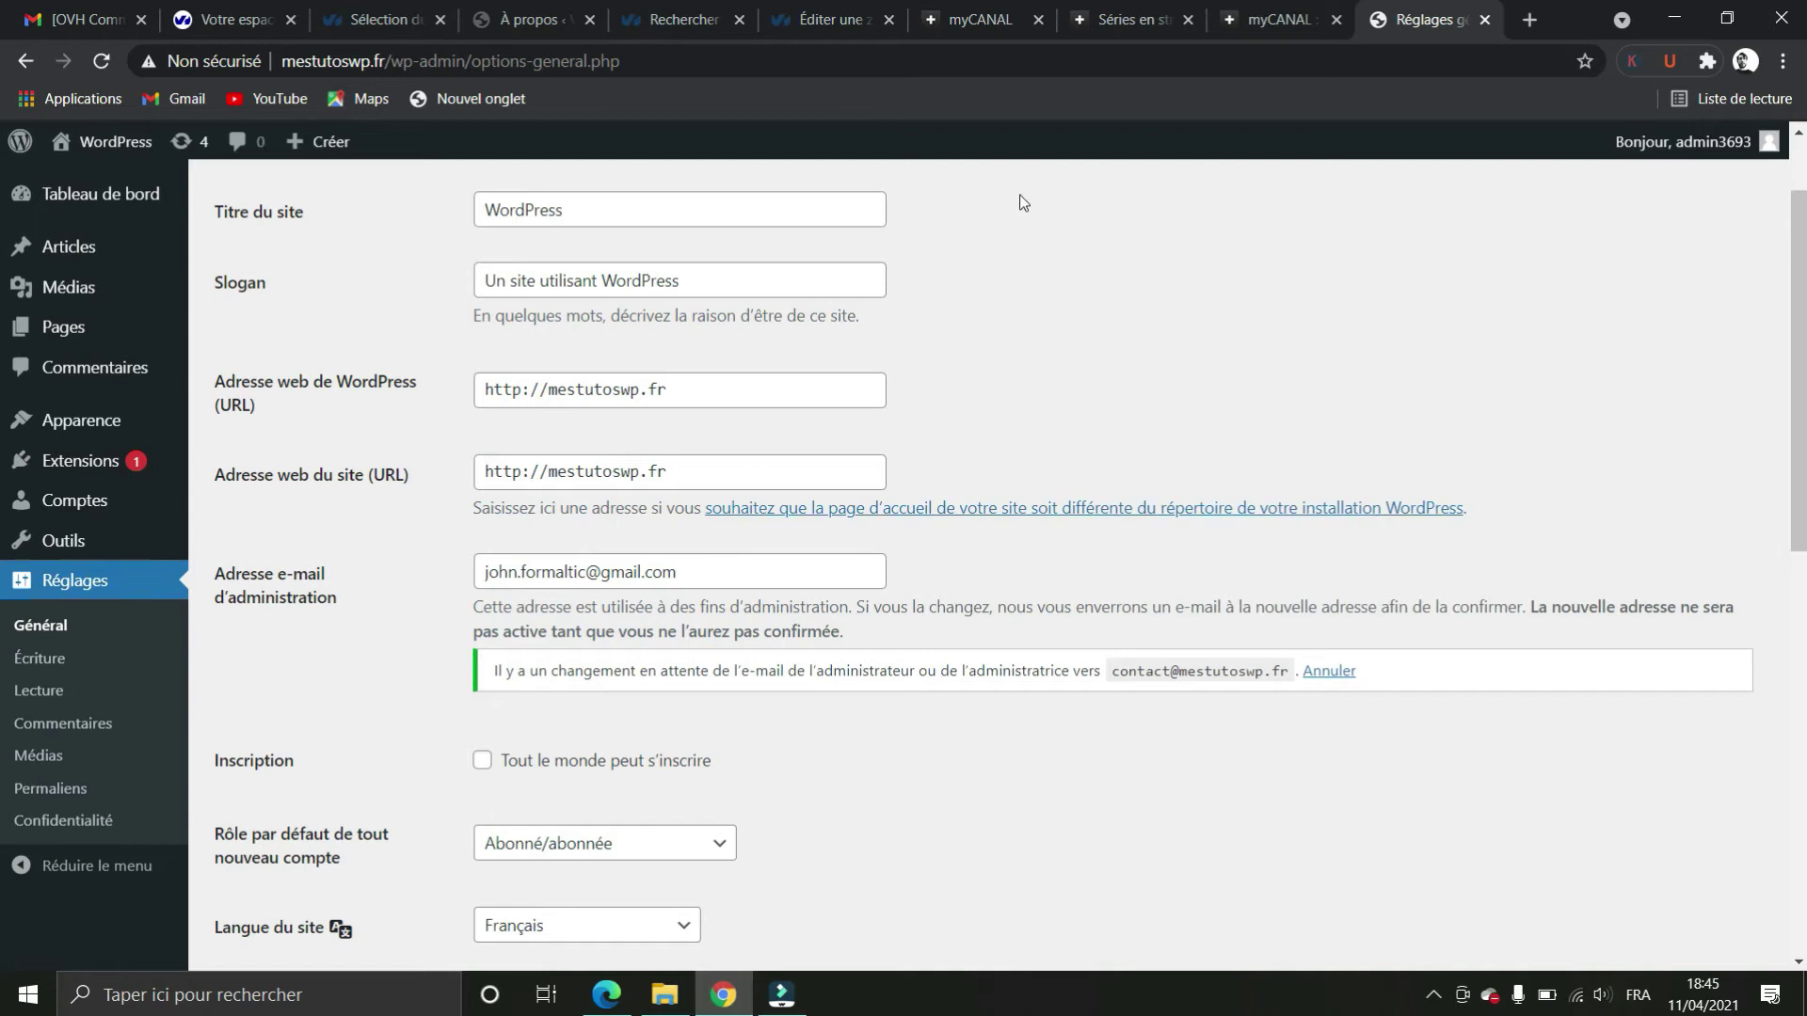
left_click(211, 20)
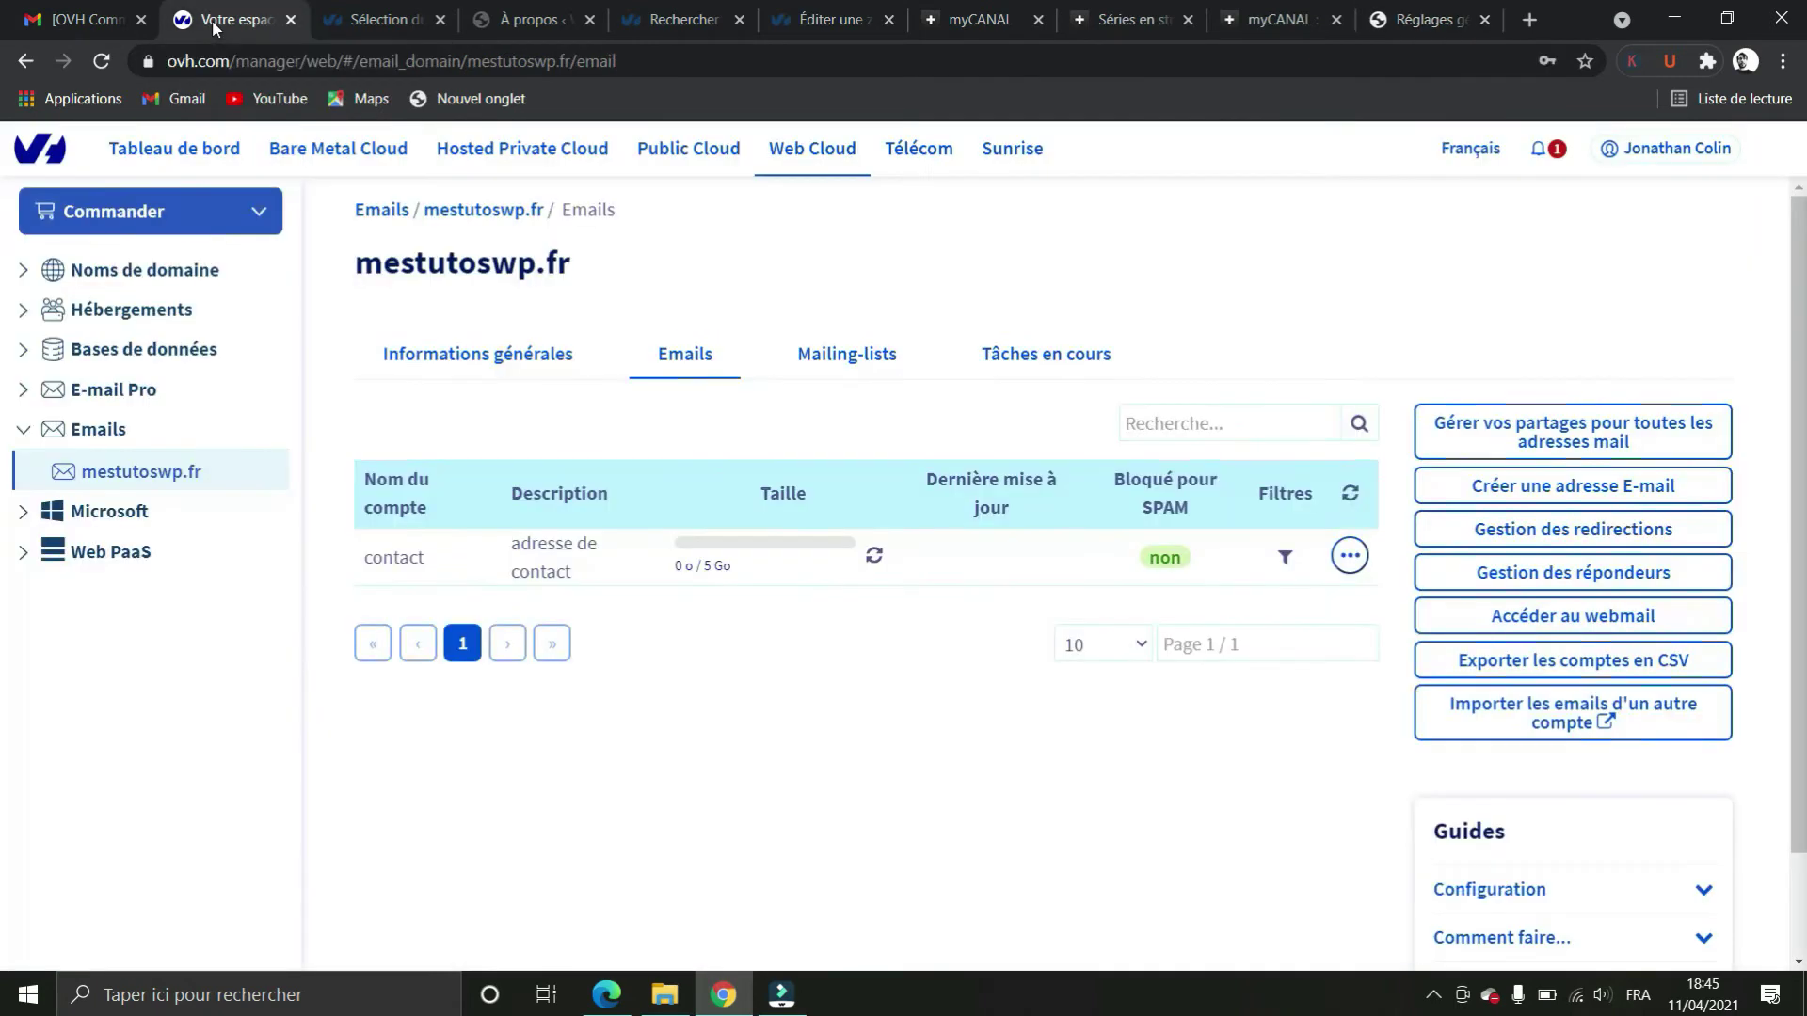
Show the mestutoswp.fr email accounts list and open the webmail login page
left_click(793, 770)
left_click(429, 565)
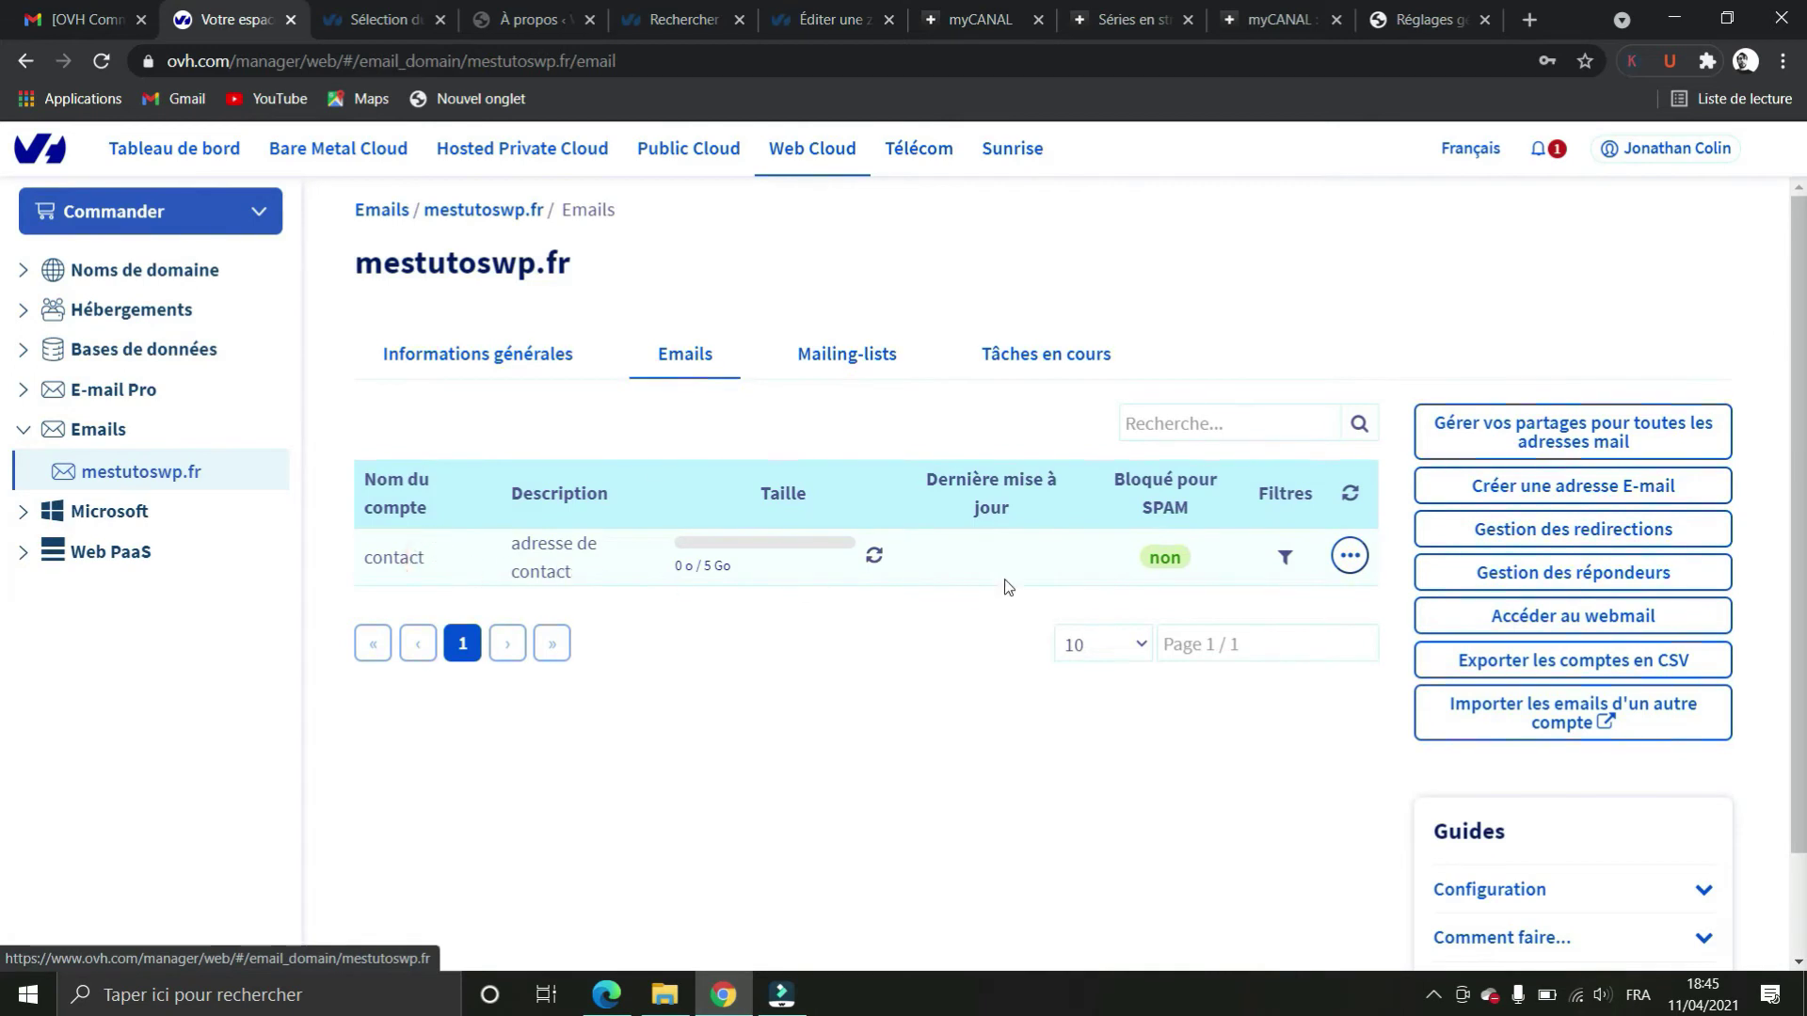
left_click(1048, 570)
left_click(119, 462)
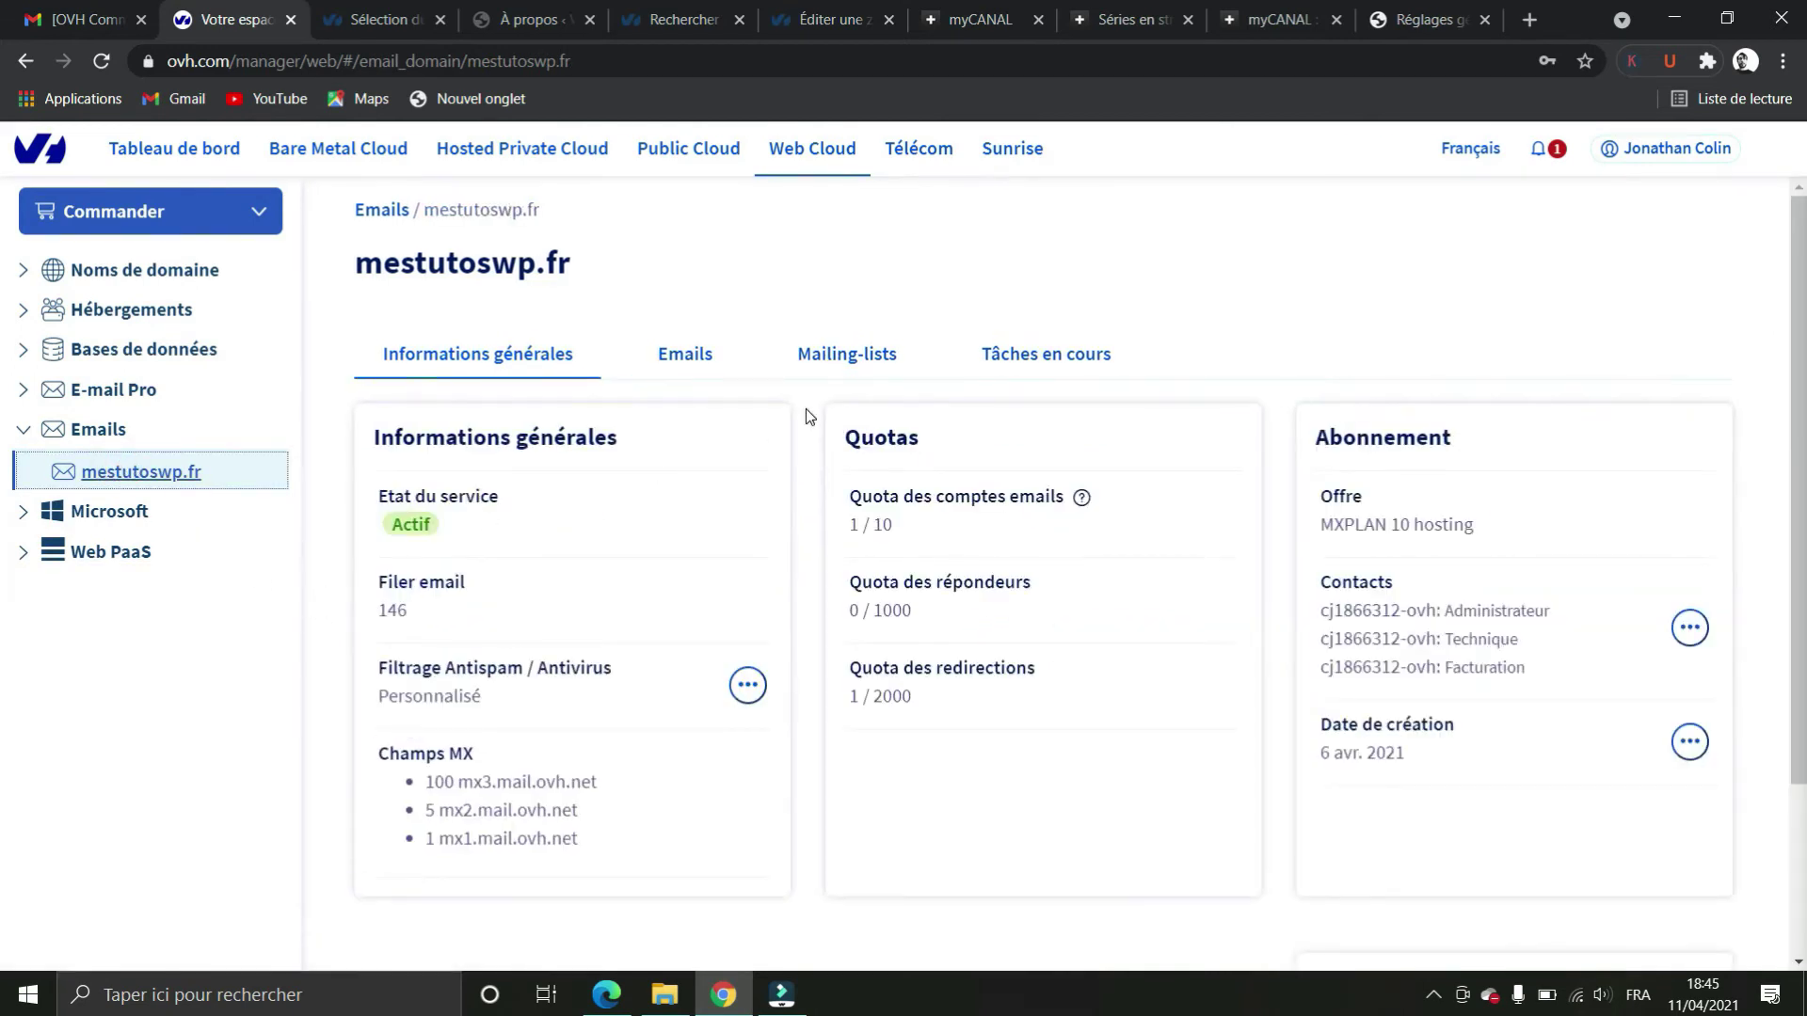
left_click(685, 354)
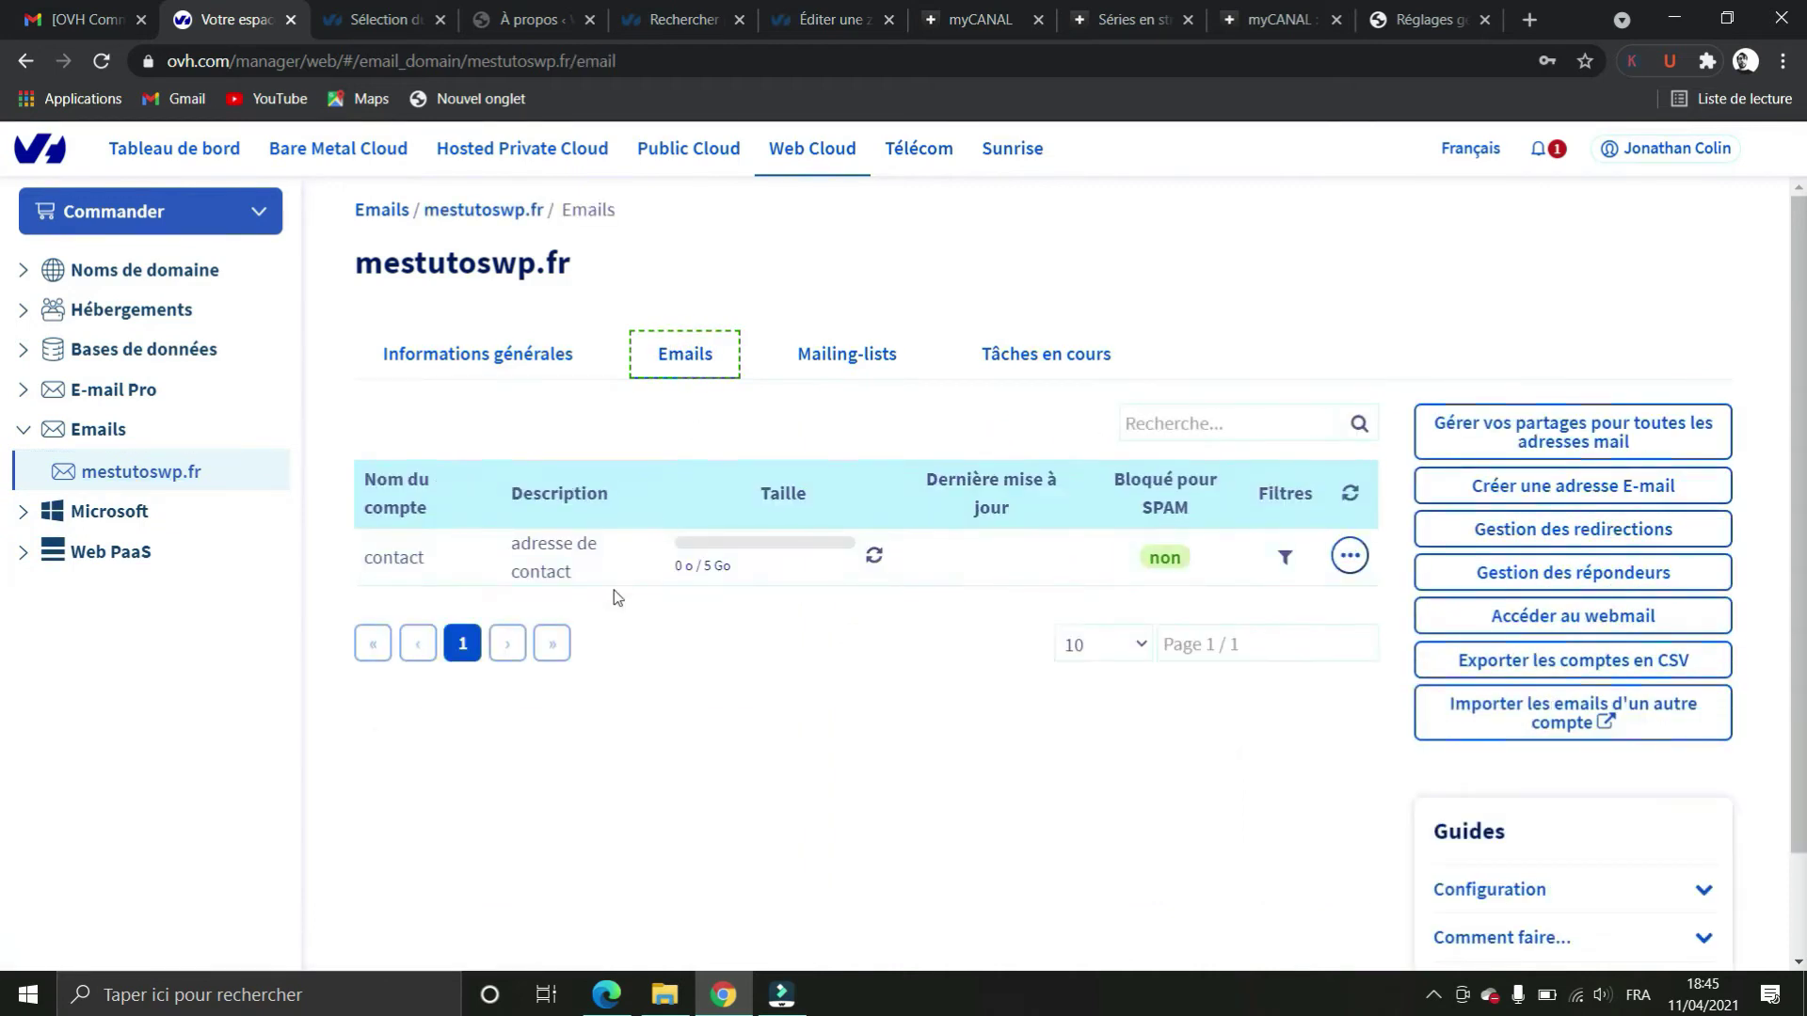
left_click(944, 554)
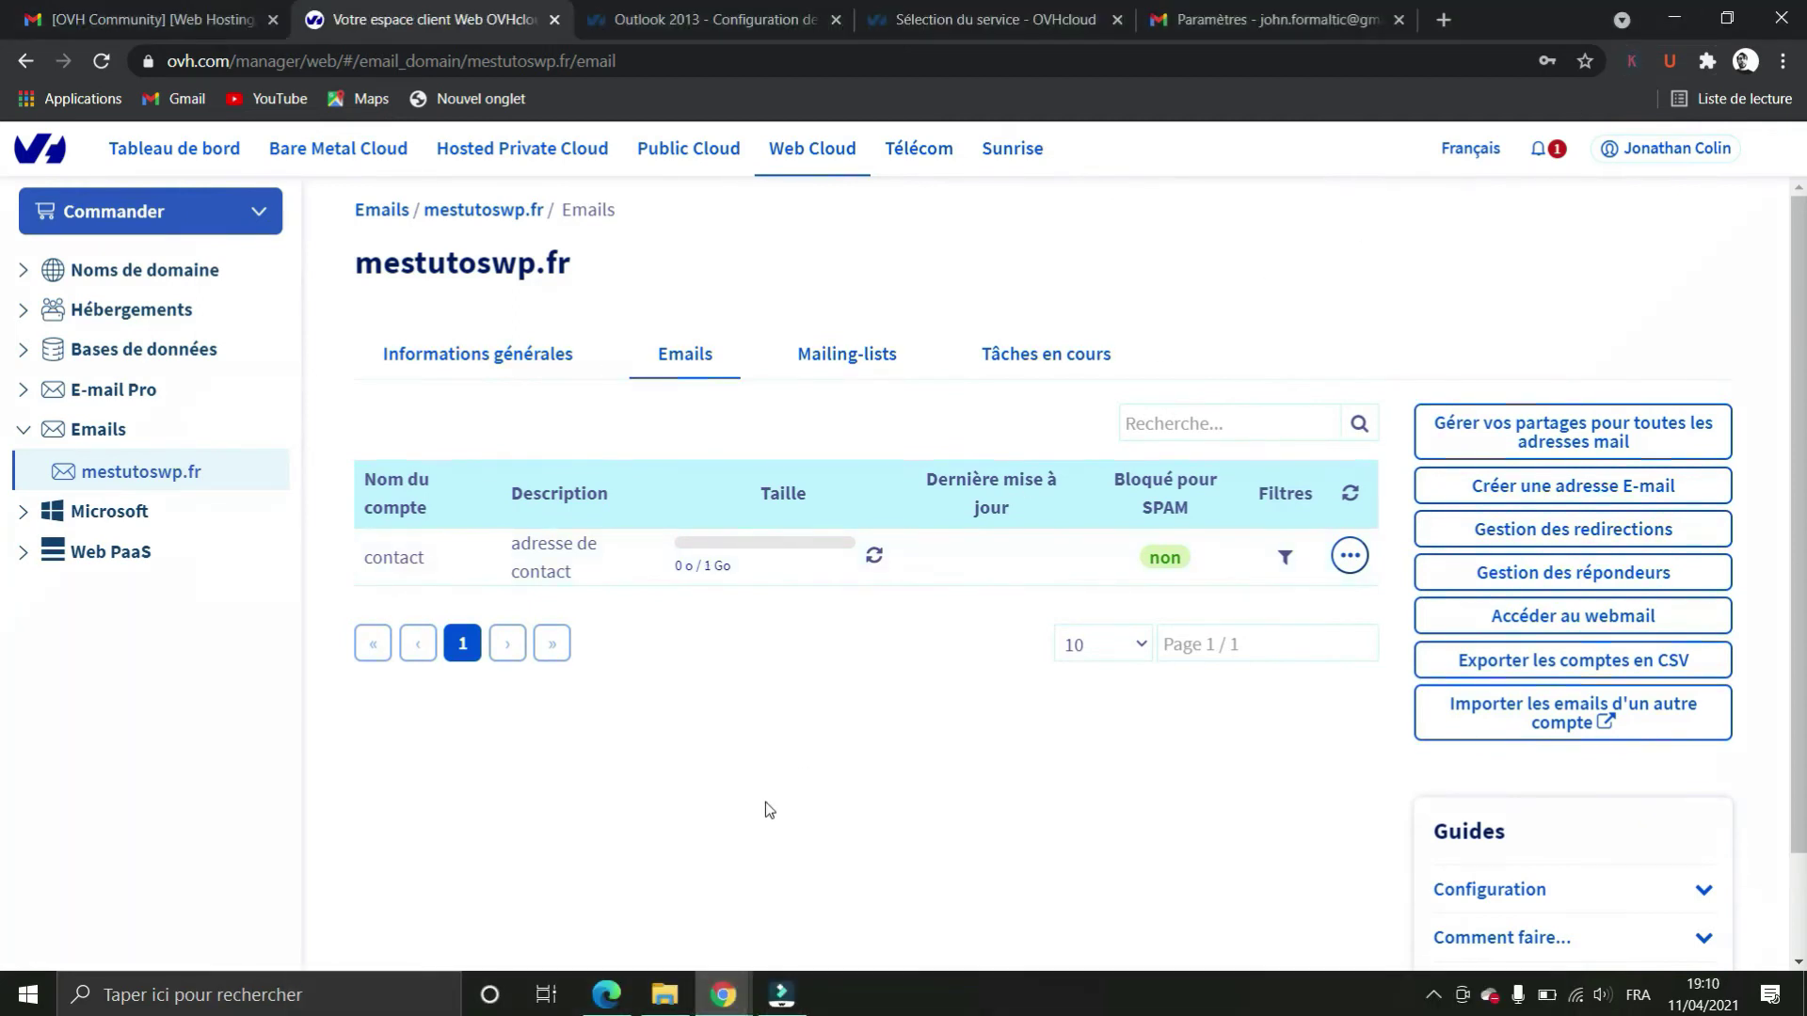
left_click(765, 802)
left_click(1622, 614)
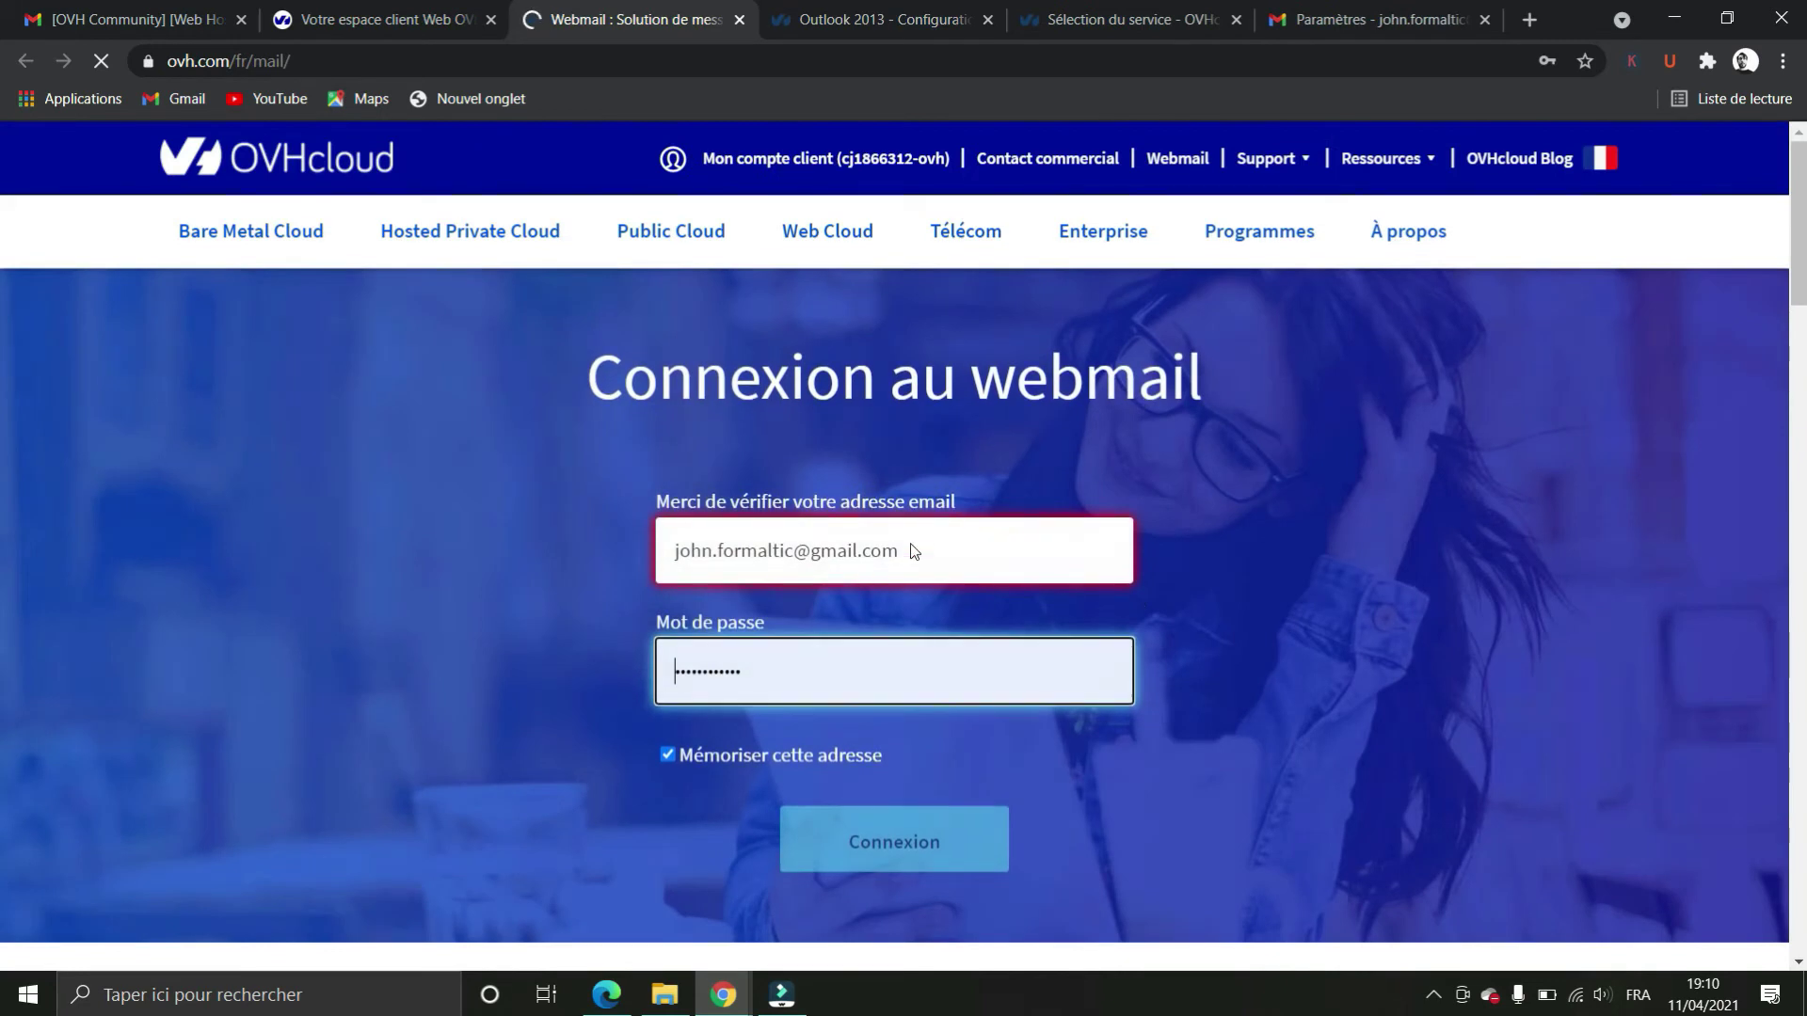
left_click(914, 548)
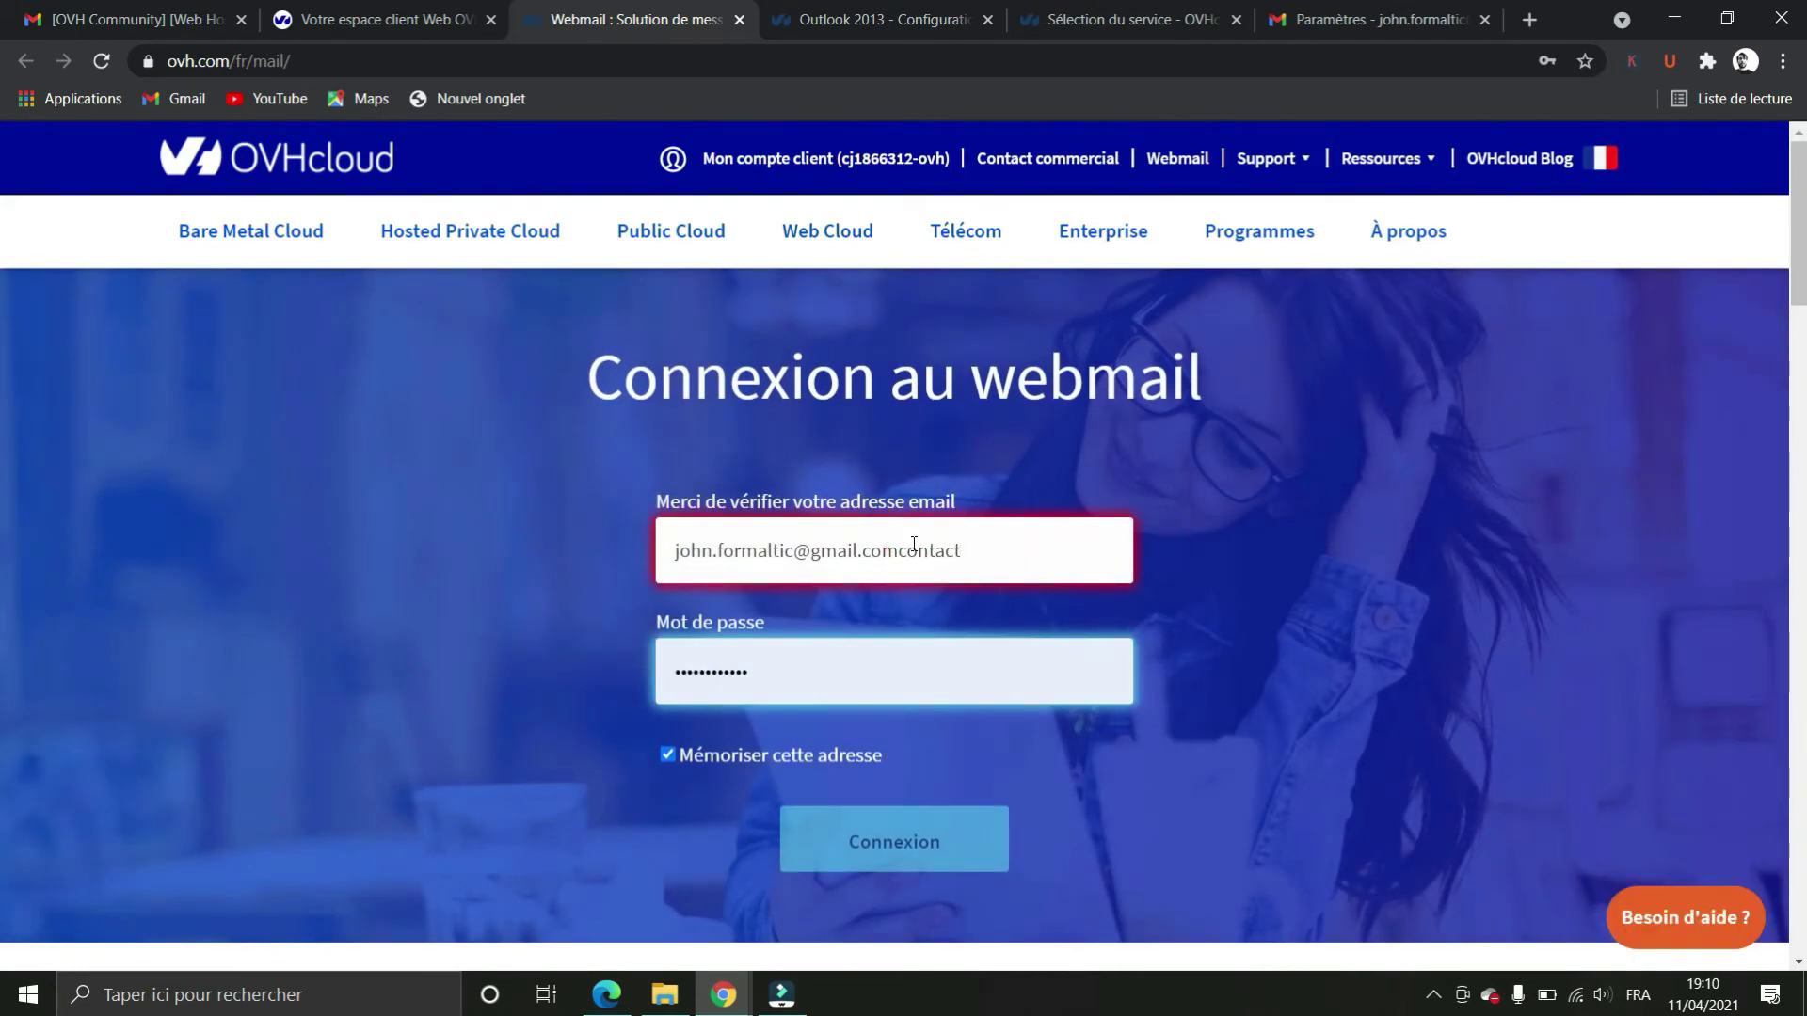
triple_click(990, 532)
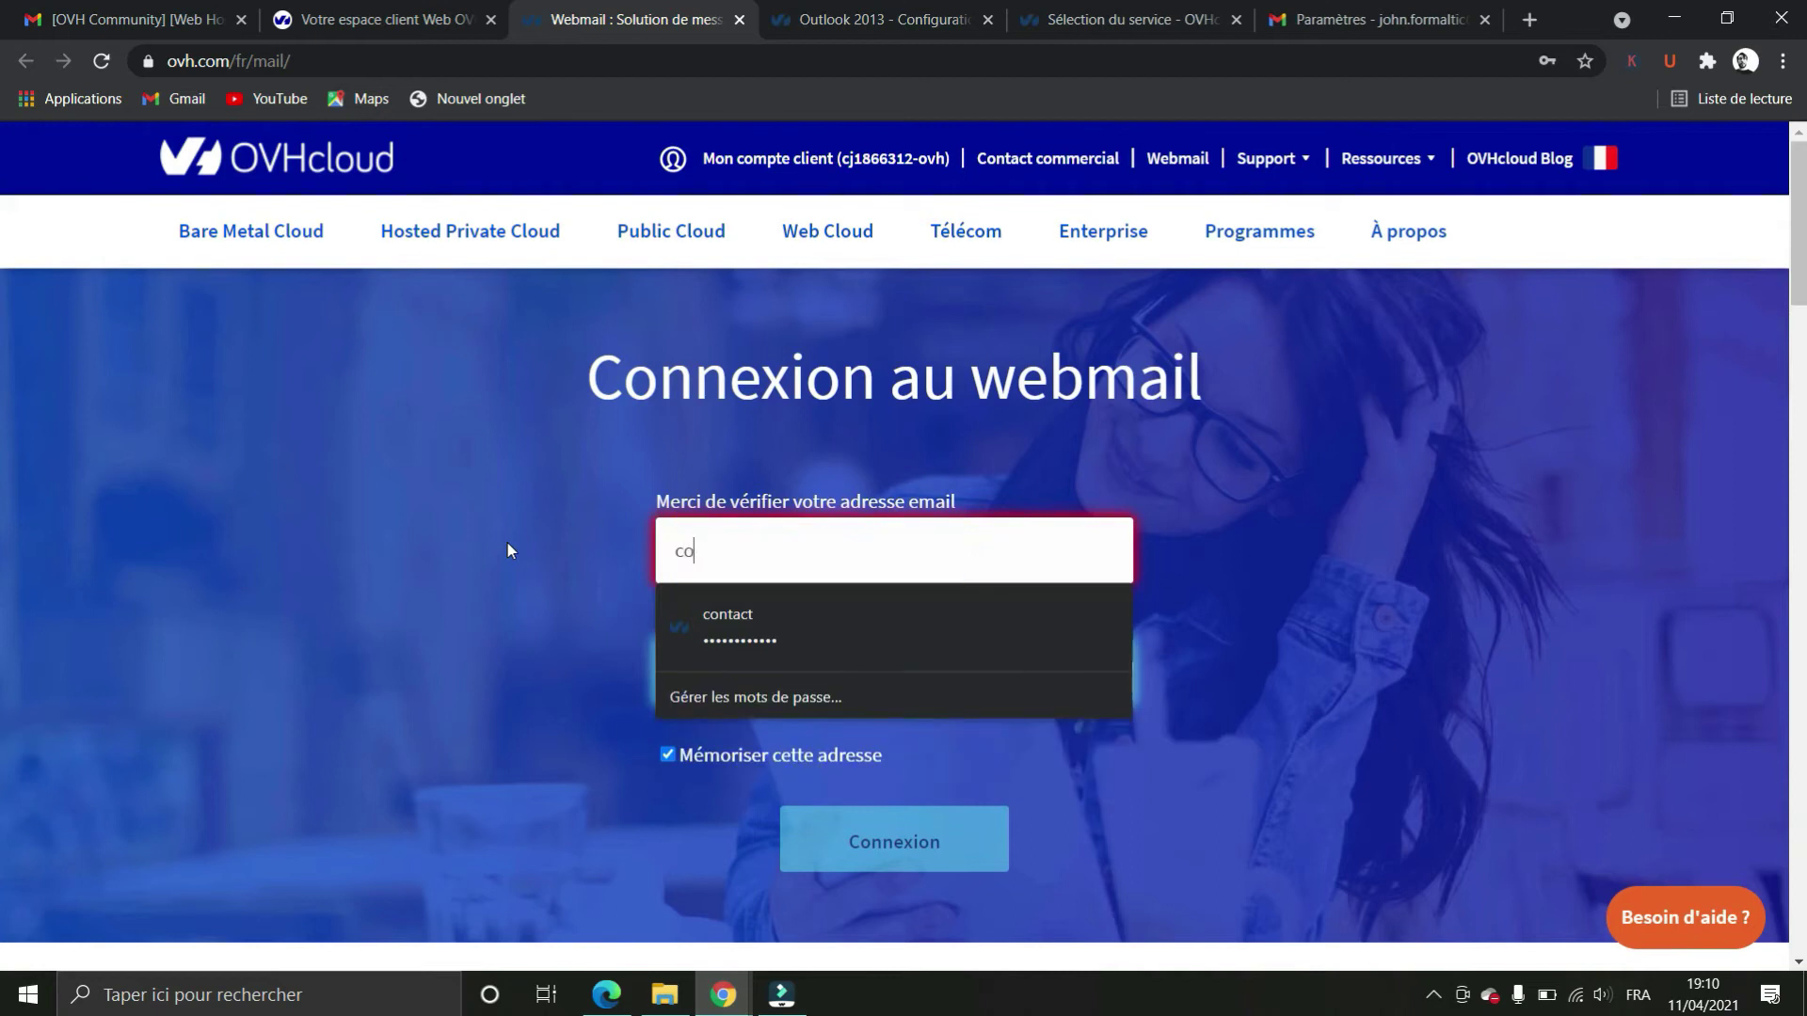
key("Down")
key("Return")
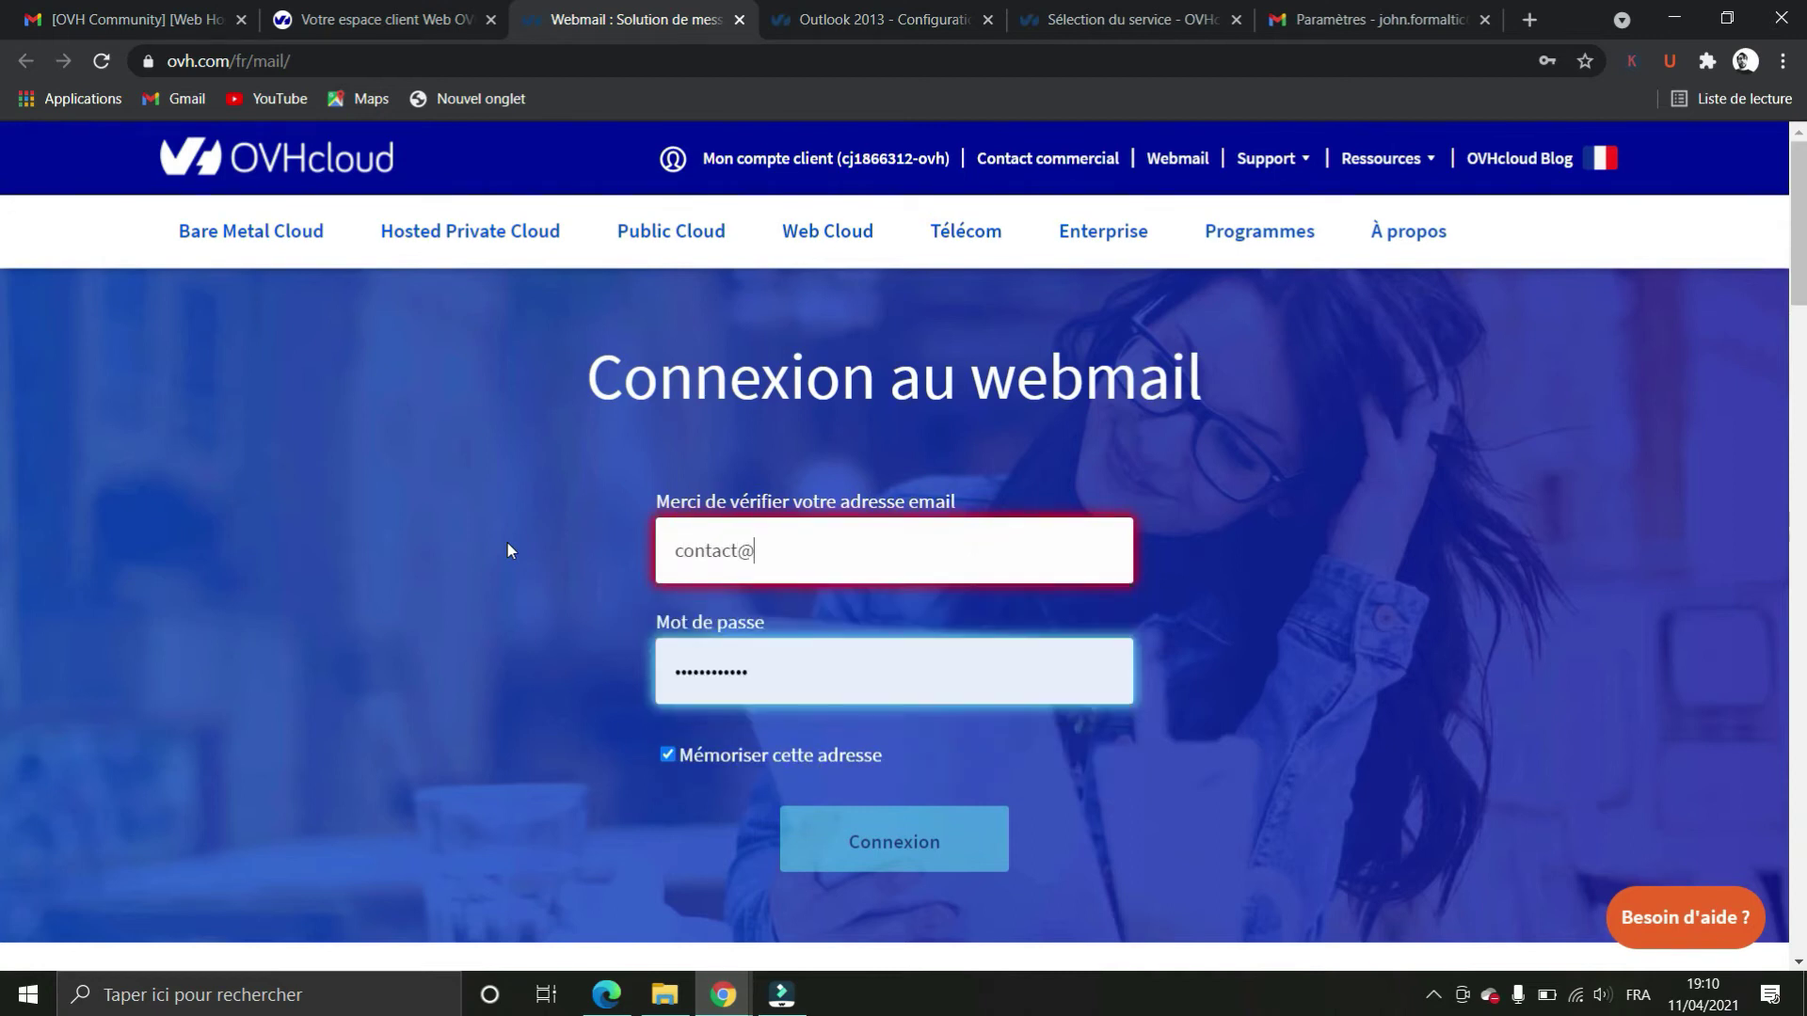
key("Tab")
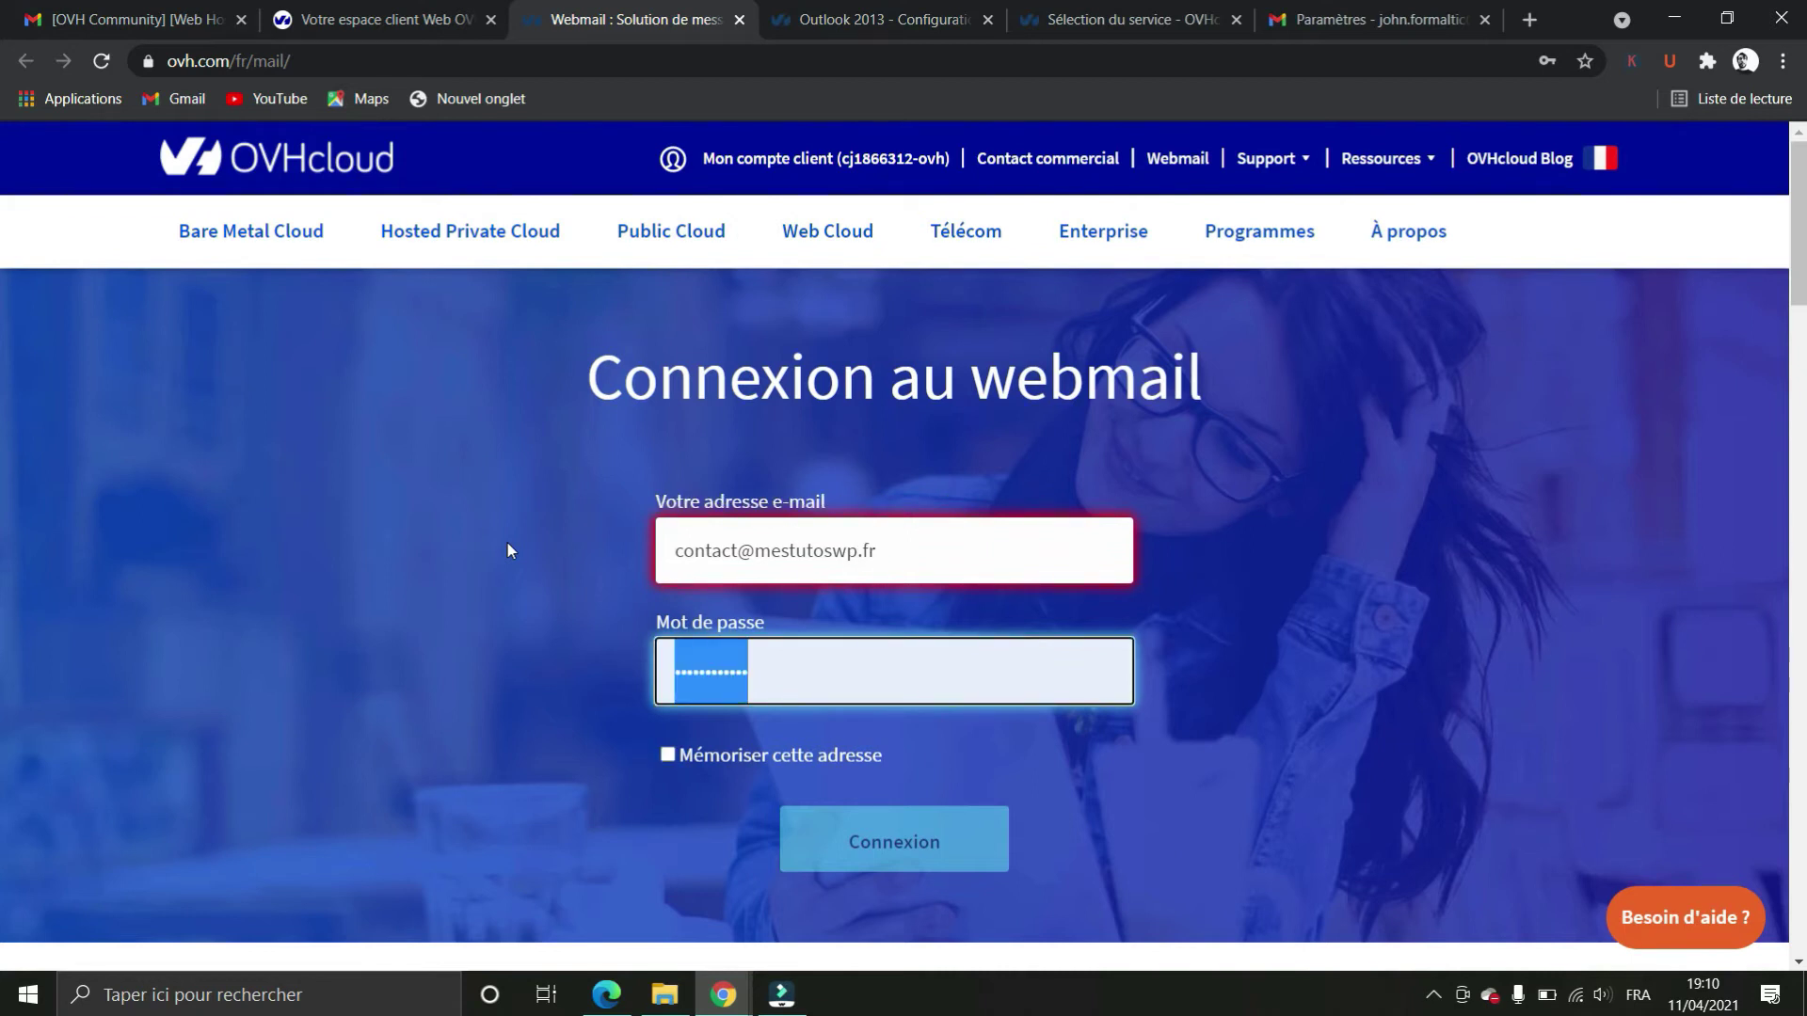
type("•••••••••••••")
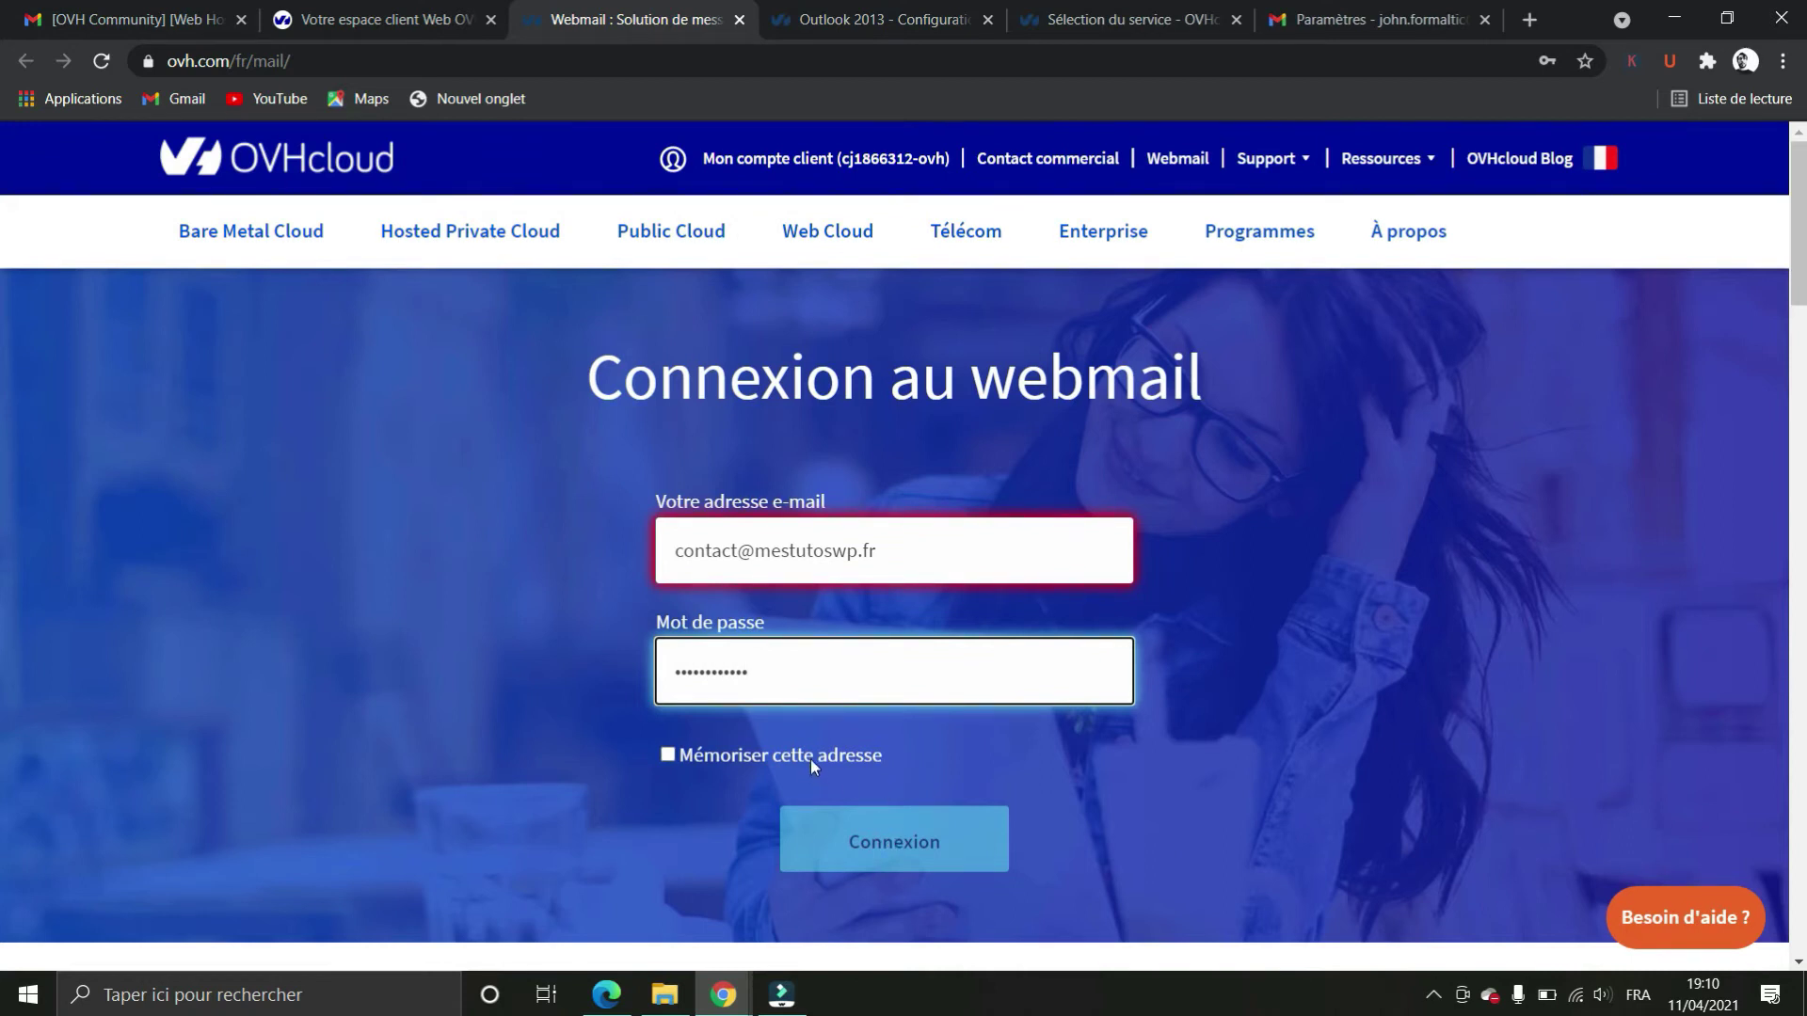
Sign in, open the WordPress new admin address message and follow its confirmation link
left_click(810, 759)
left_click(857, 840)
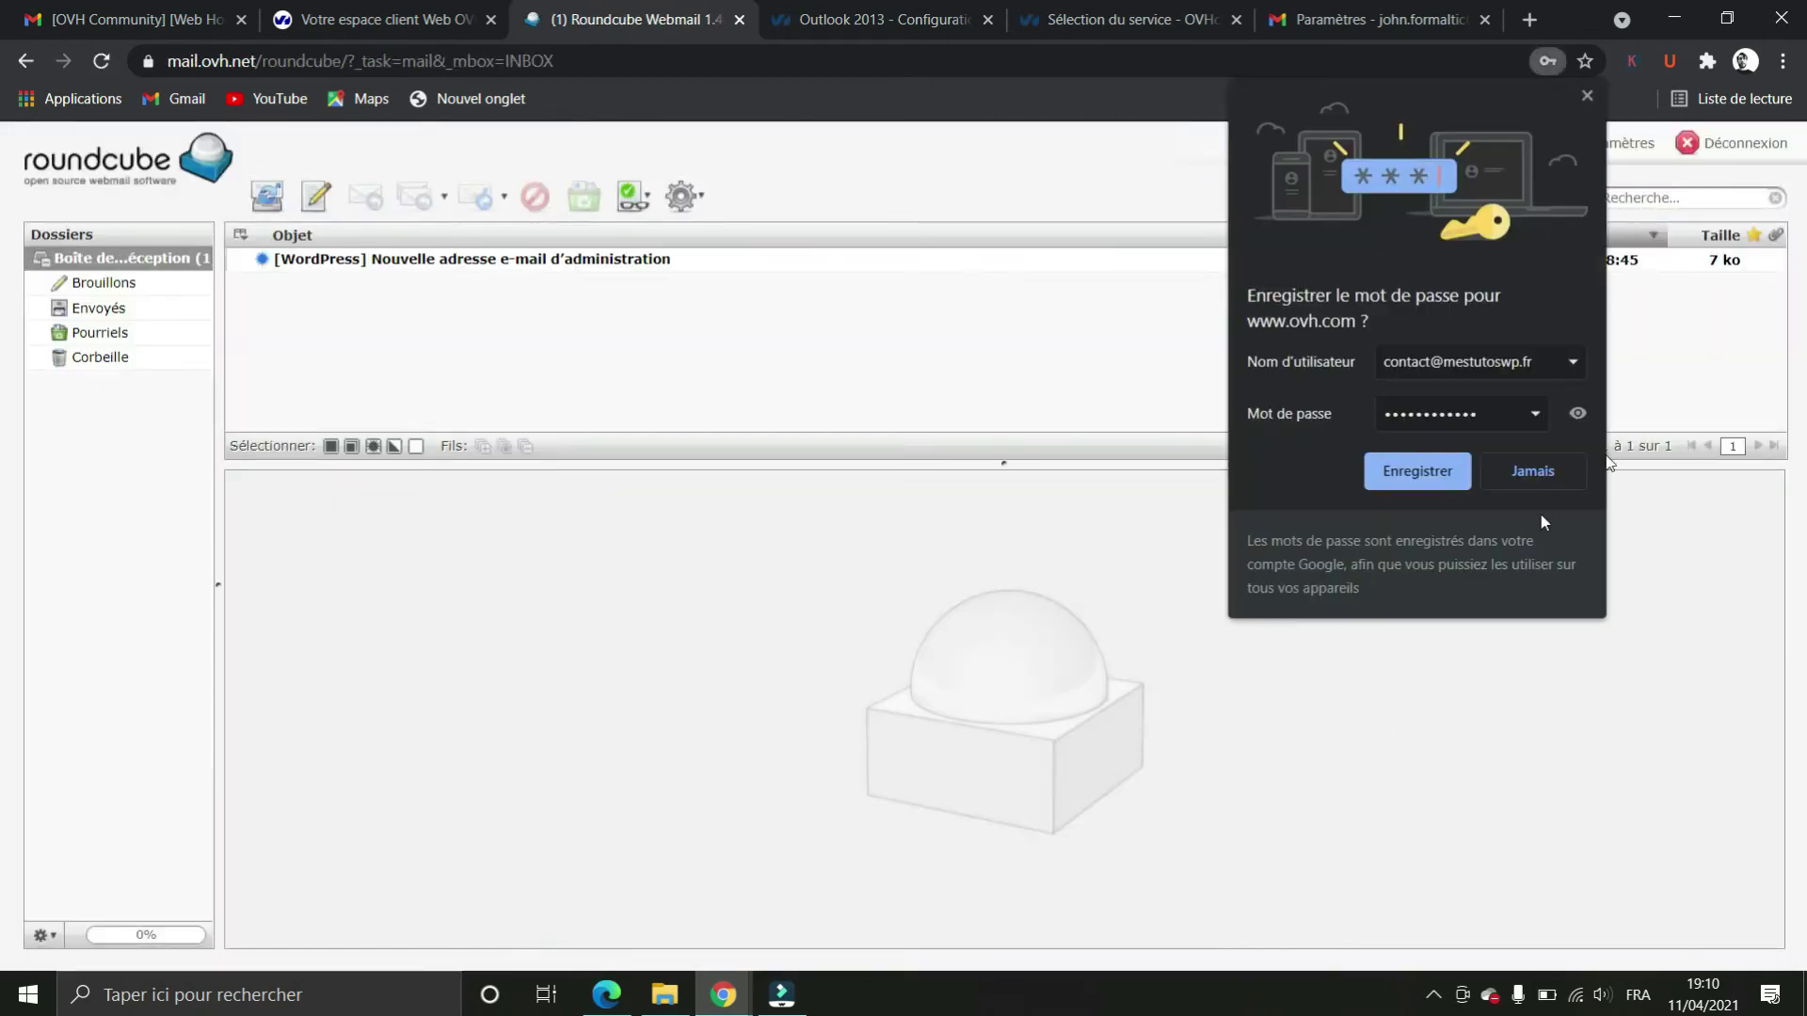
left_click(1423, 463)
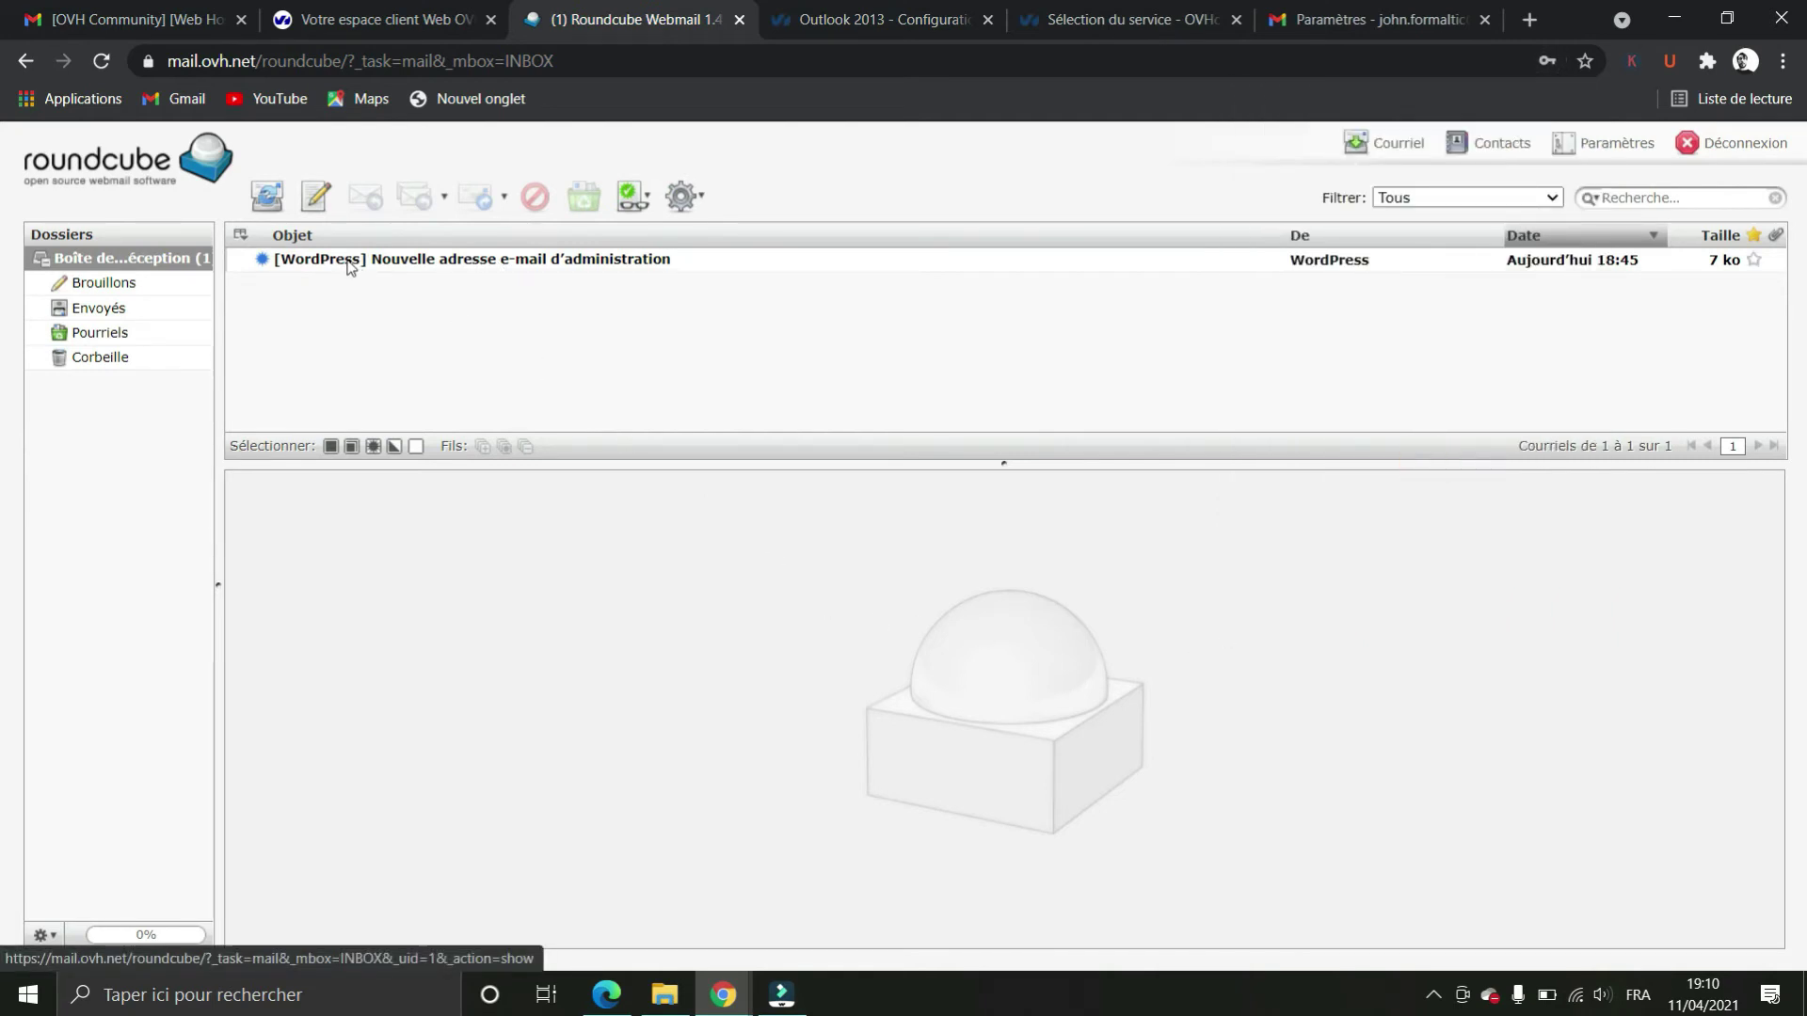
left_click(428, 266)
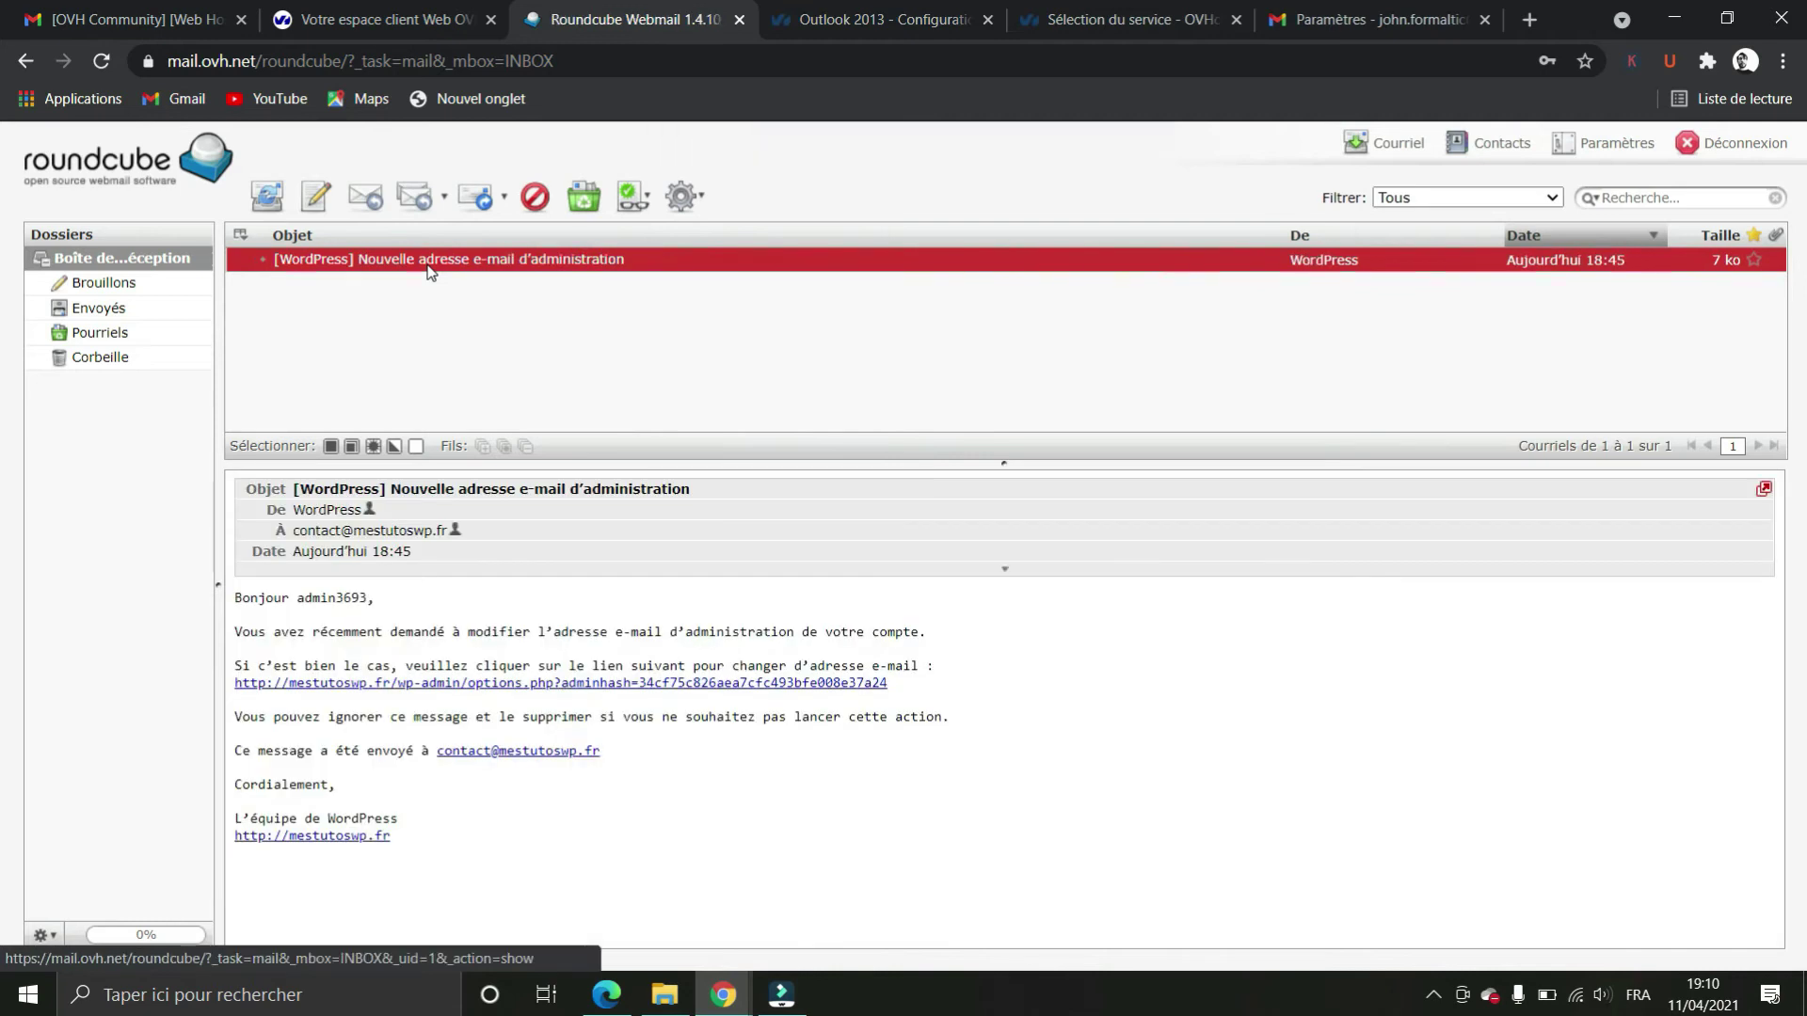
left_click(554, 684)
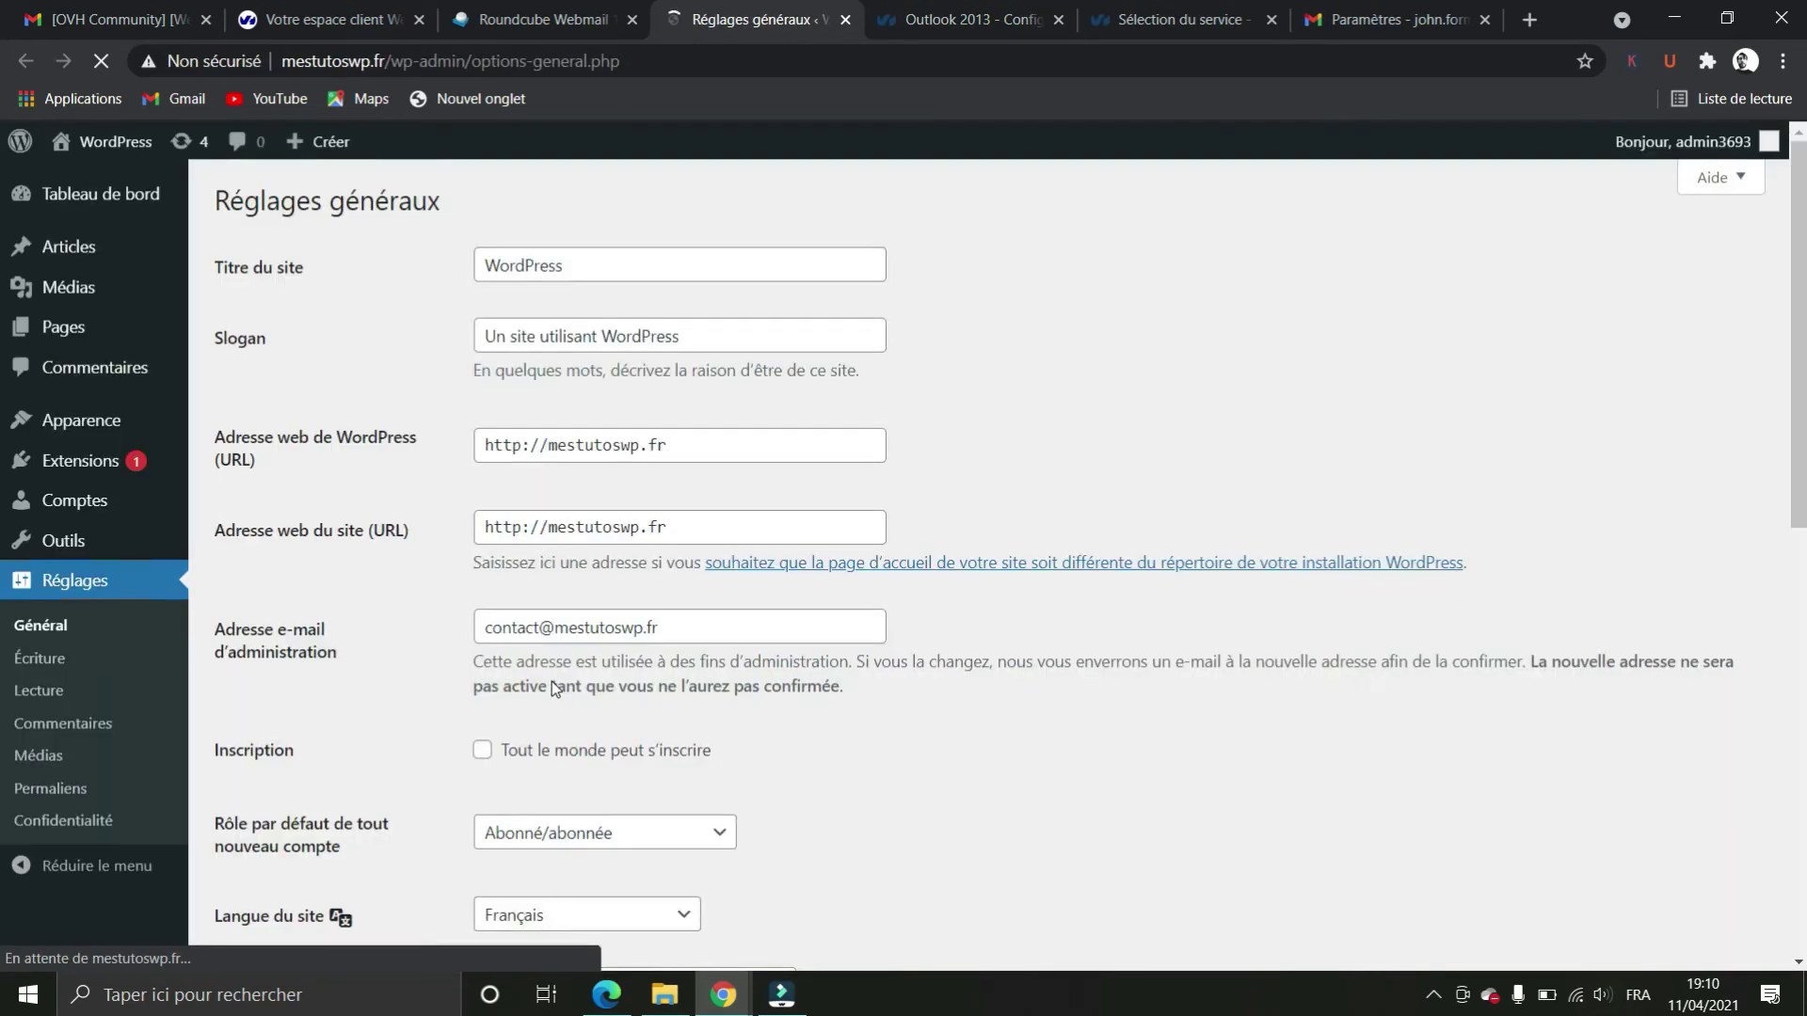
scroll(1012, 512, "down", 2)
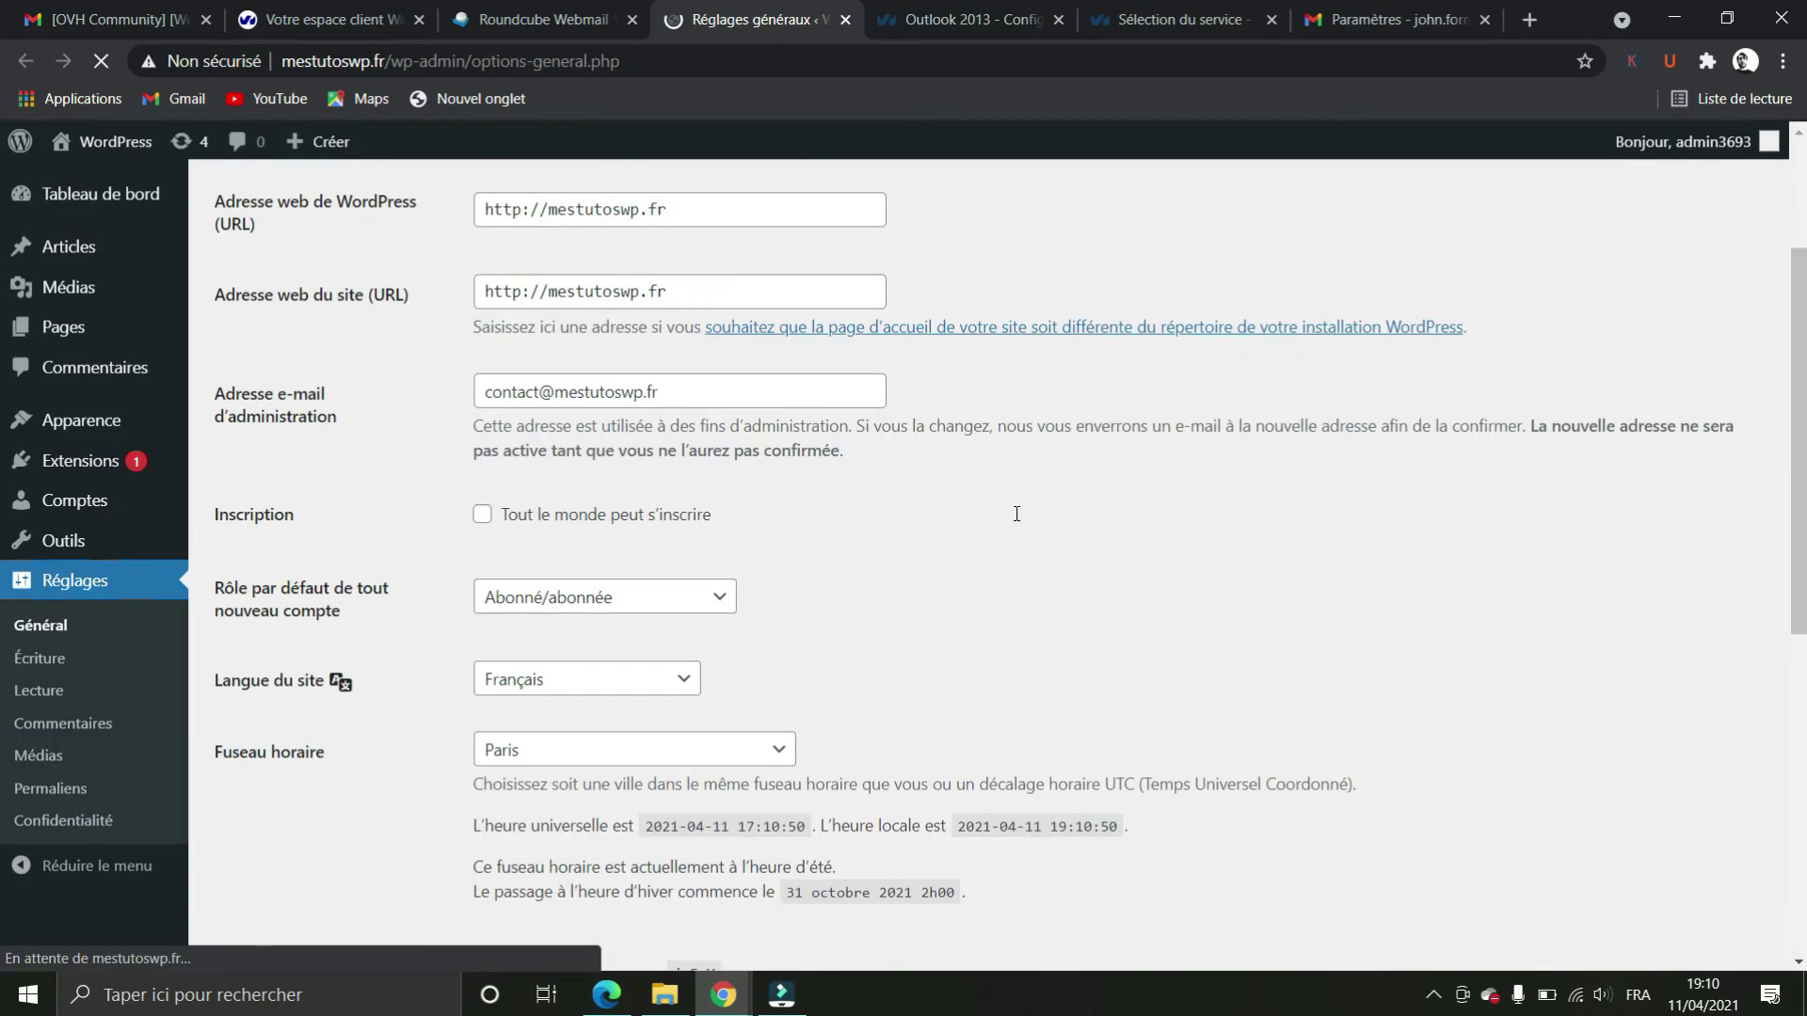
scroll(1012, 512, "up", 1)
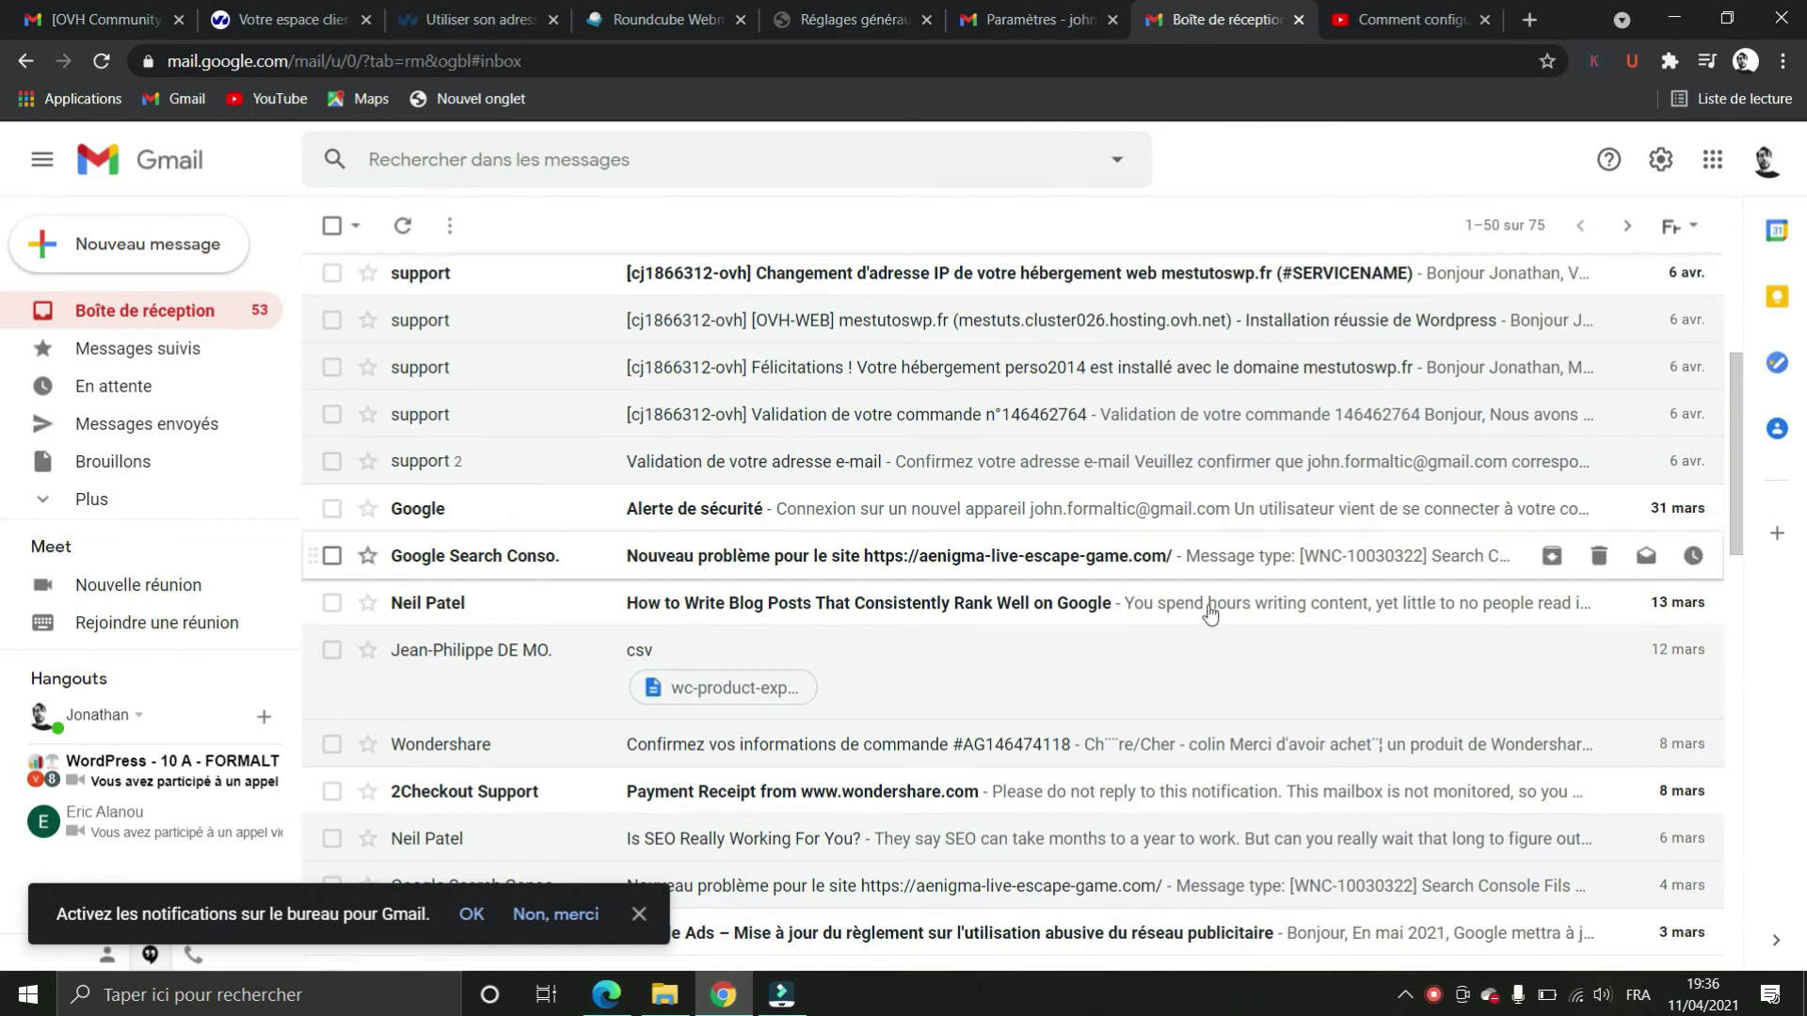
Go to Gmail's Comptes et importation settings and start adding another send-as address
left_click(1660, 162)
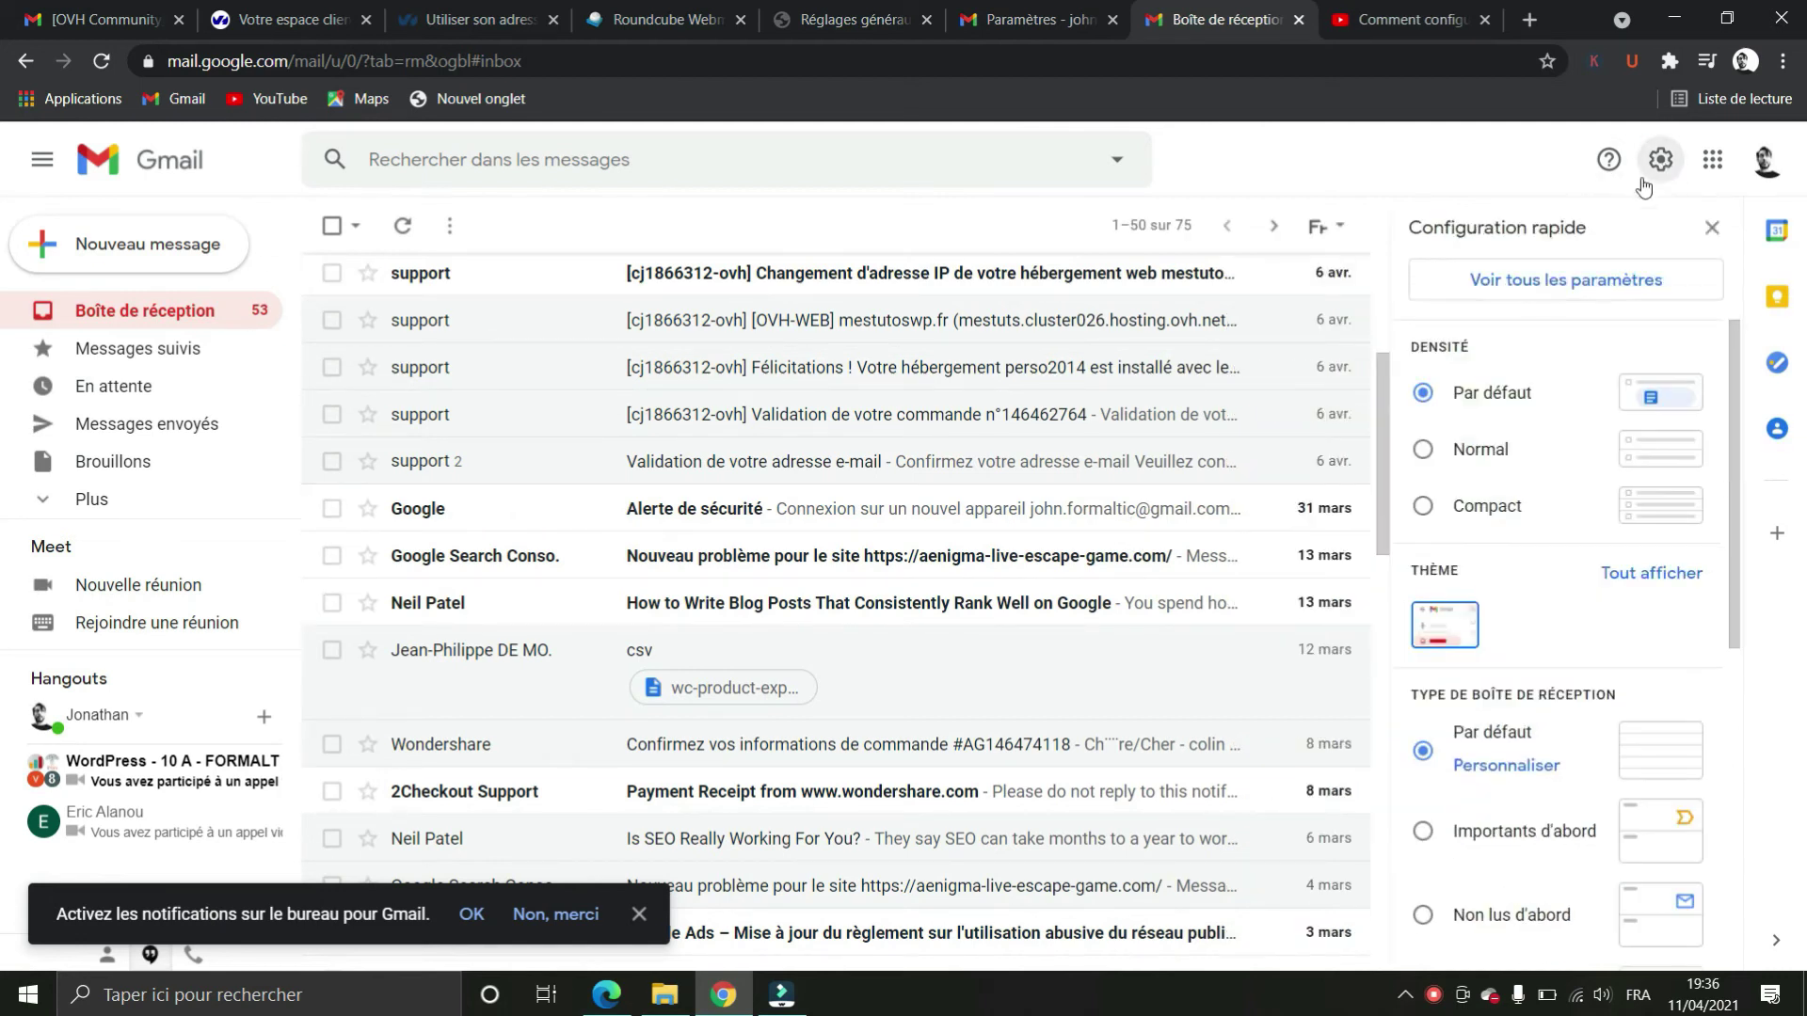
left_click(1510, 294)
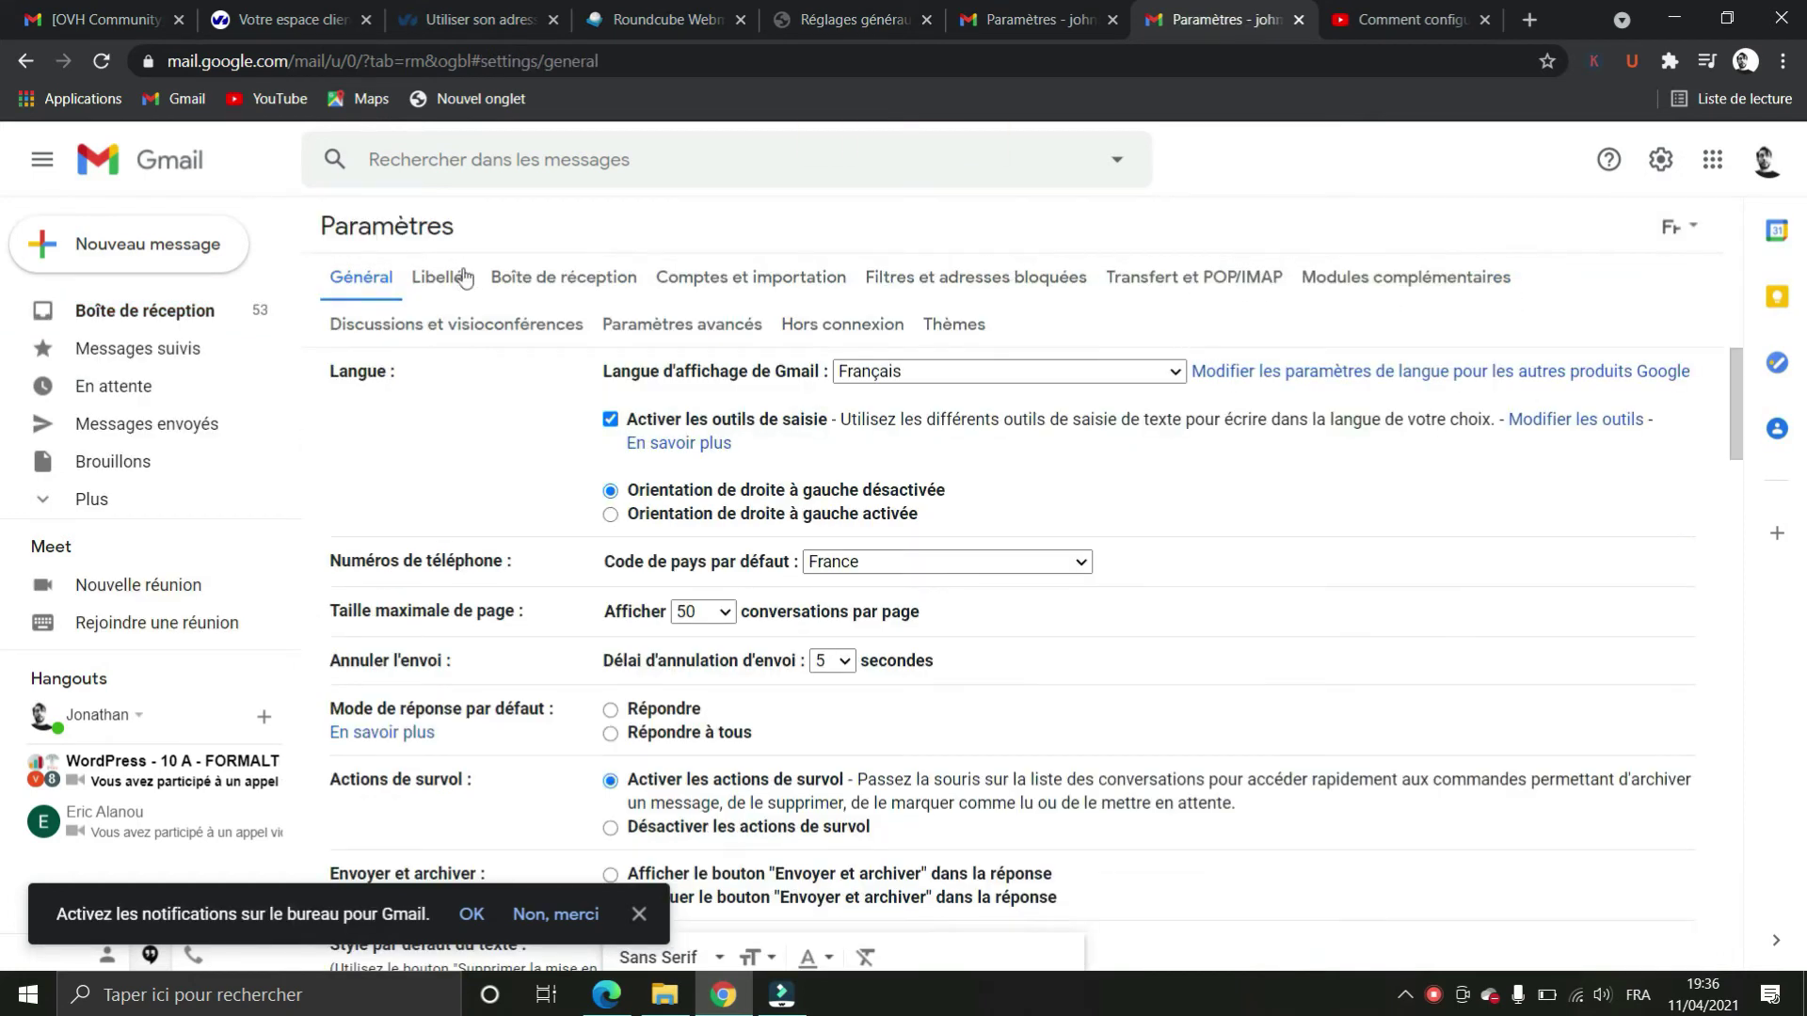
left_click(773, 279)
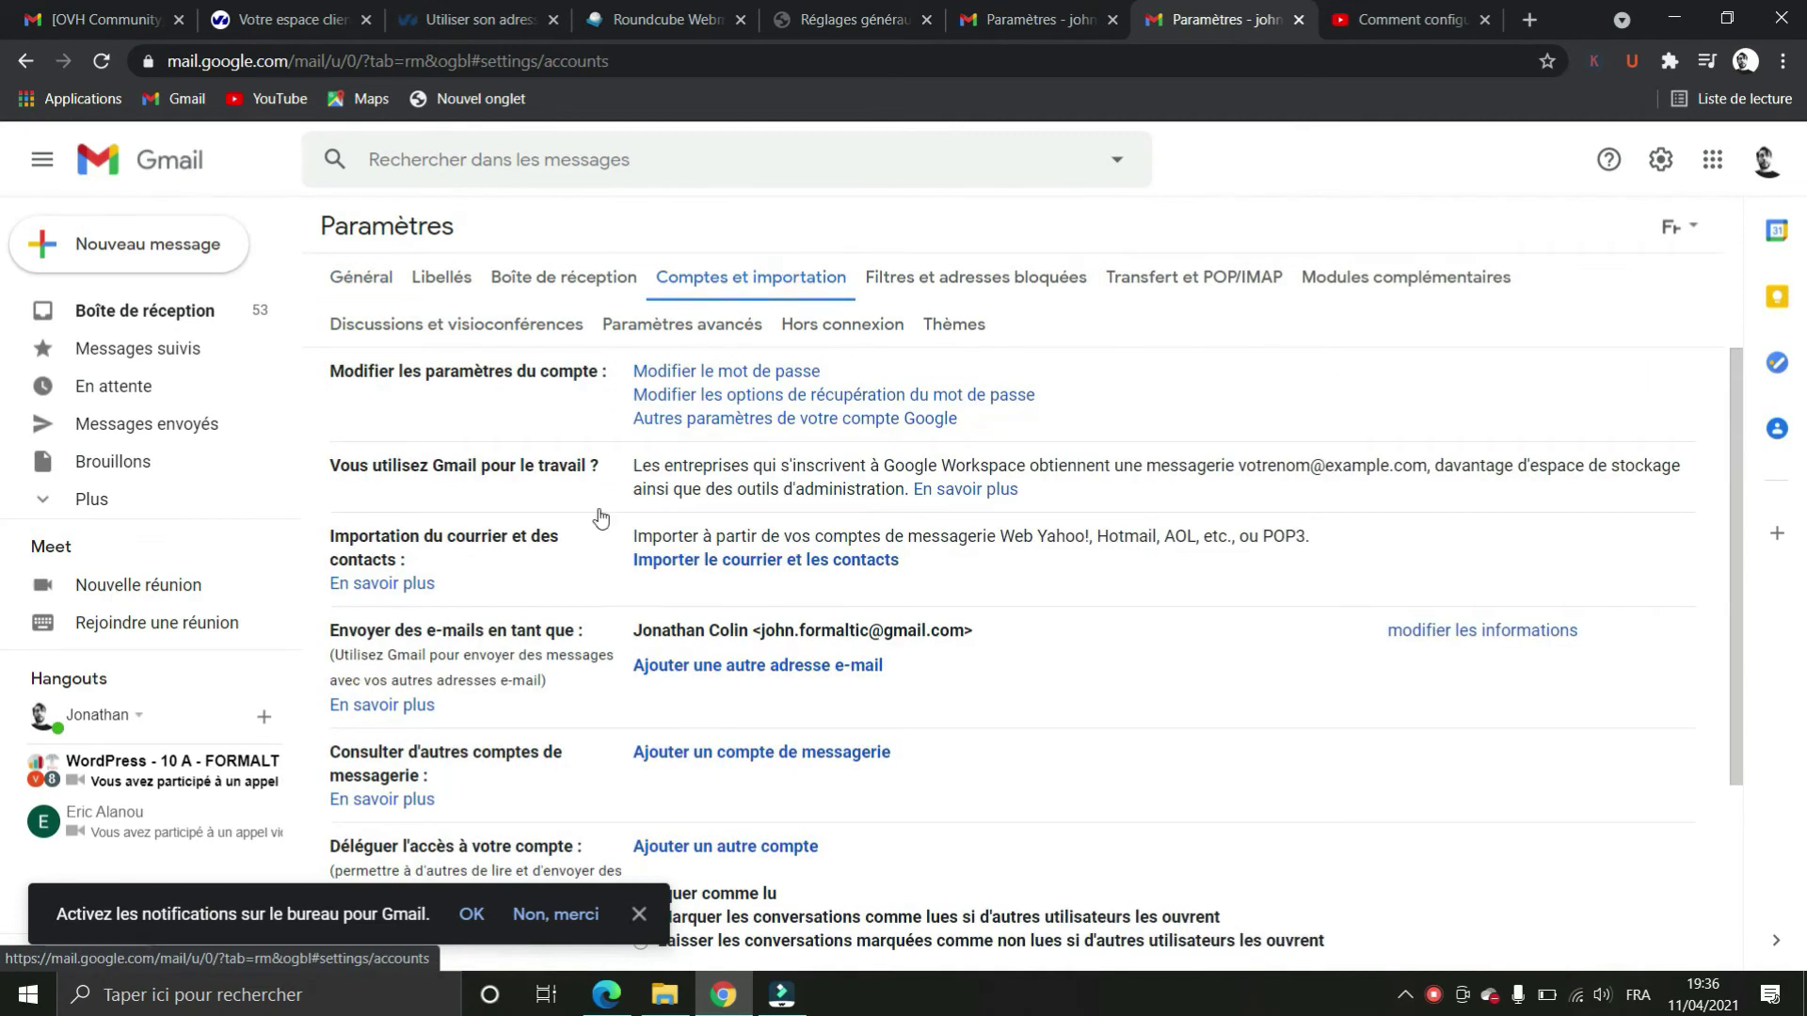
left_click(798, 666)
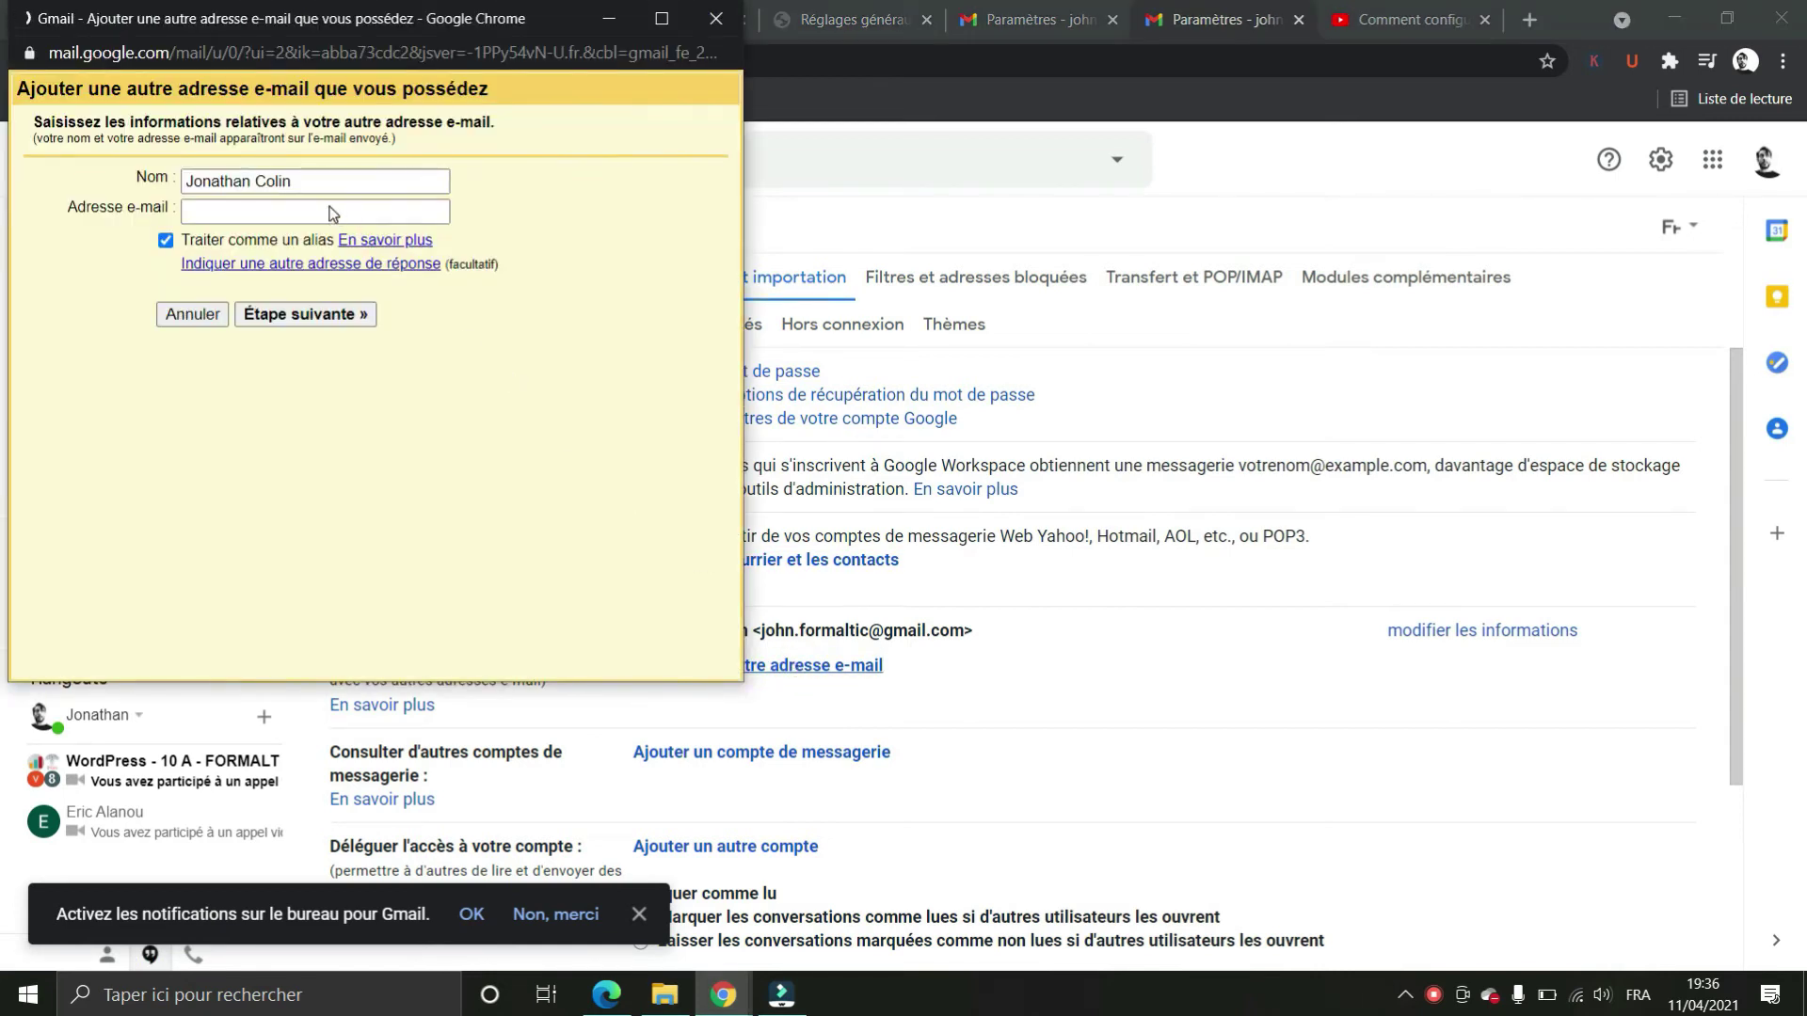
triple_click(299, 180)
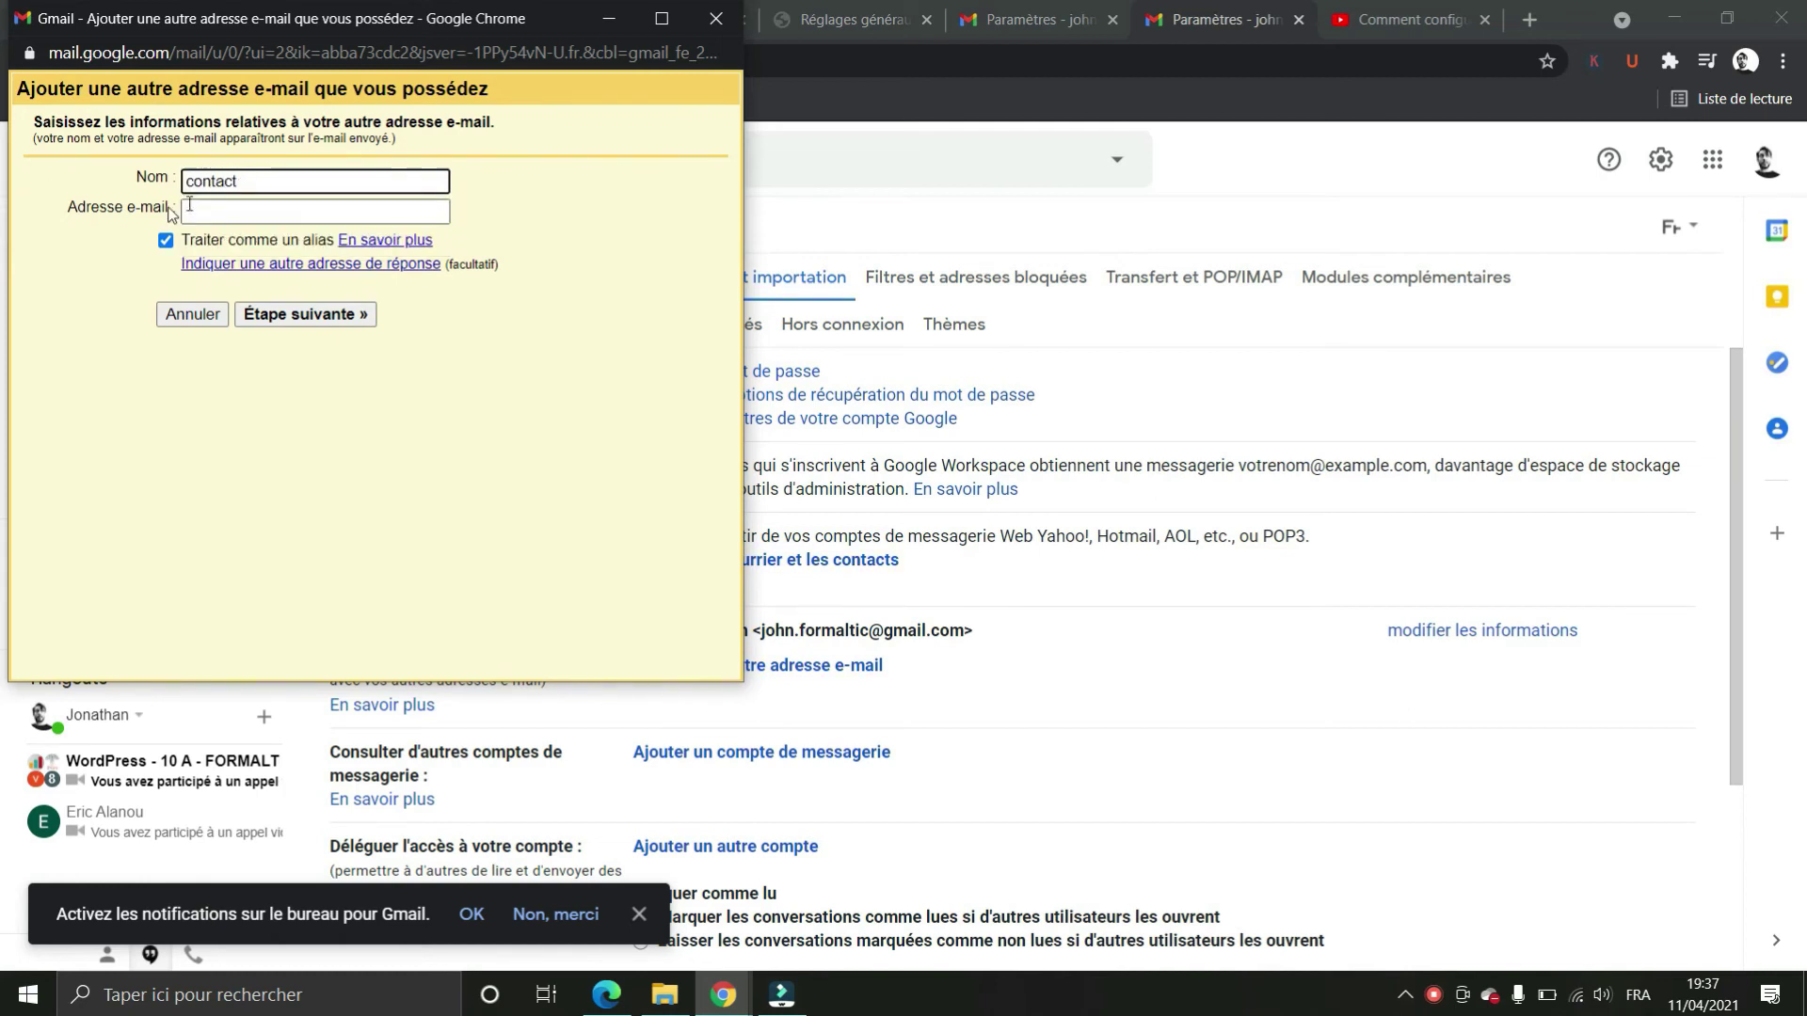
left_click(189, 207)
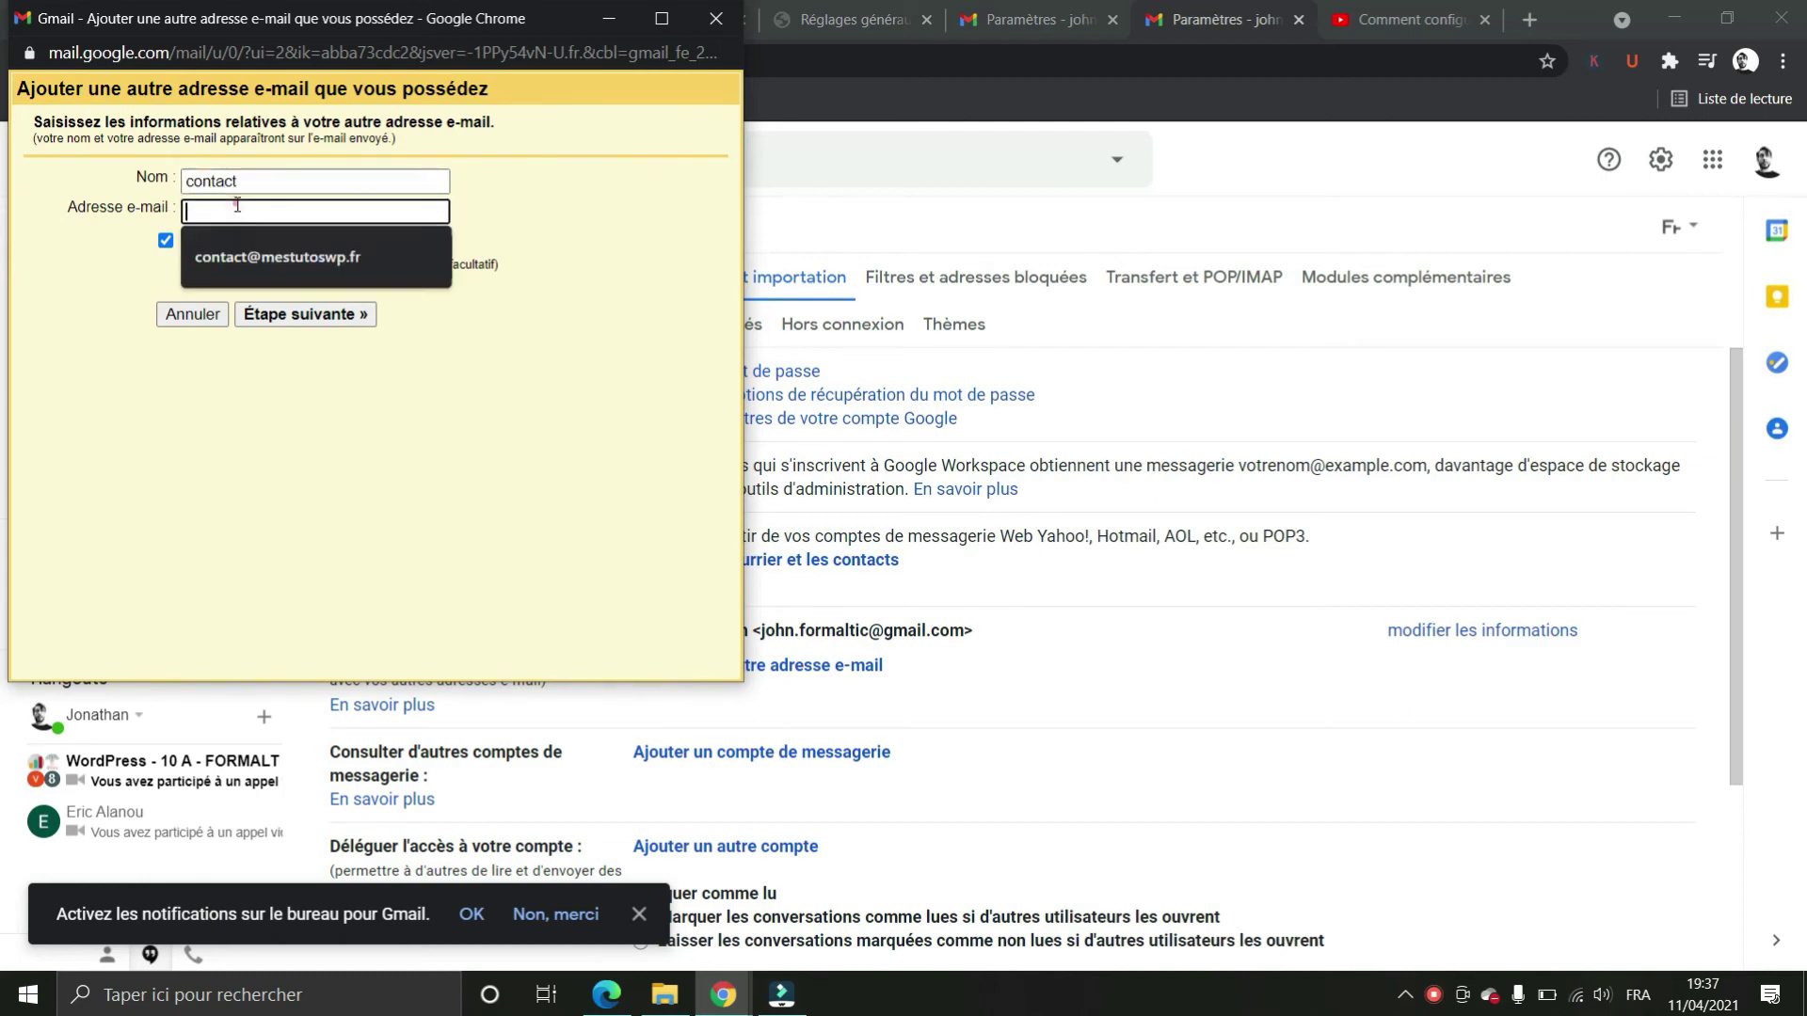
left_click(229, 265)
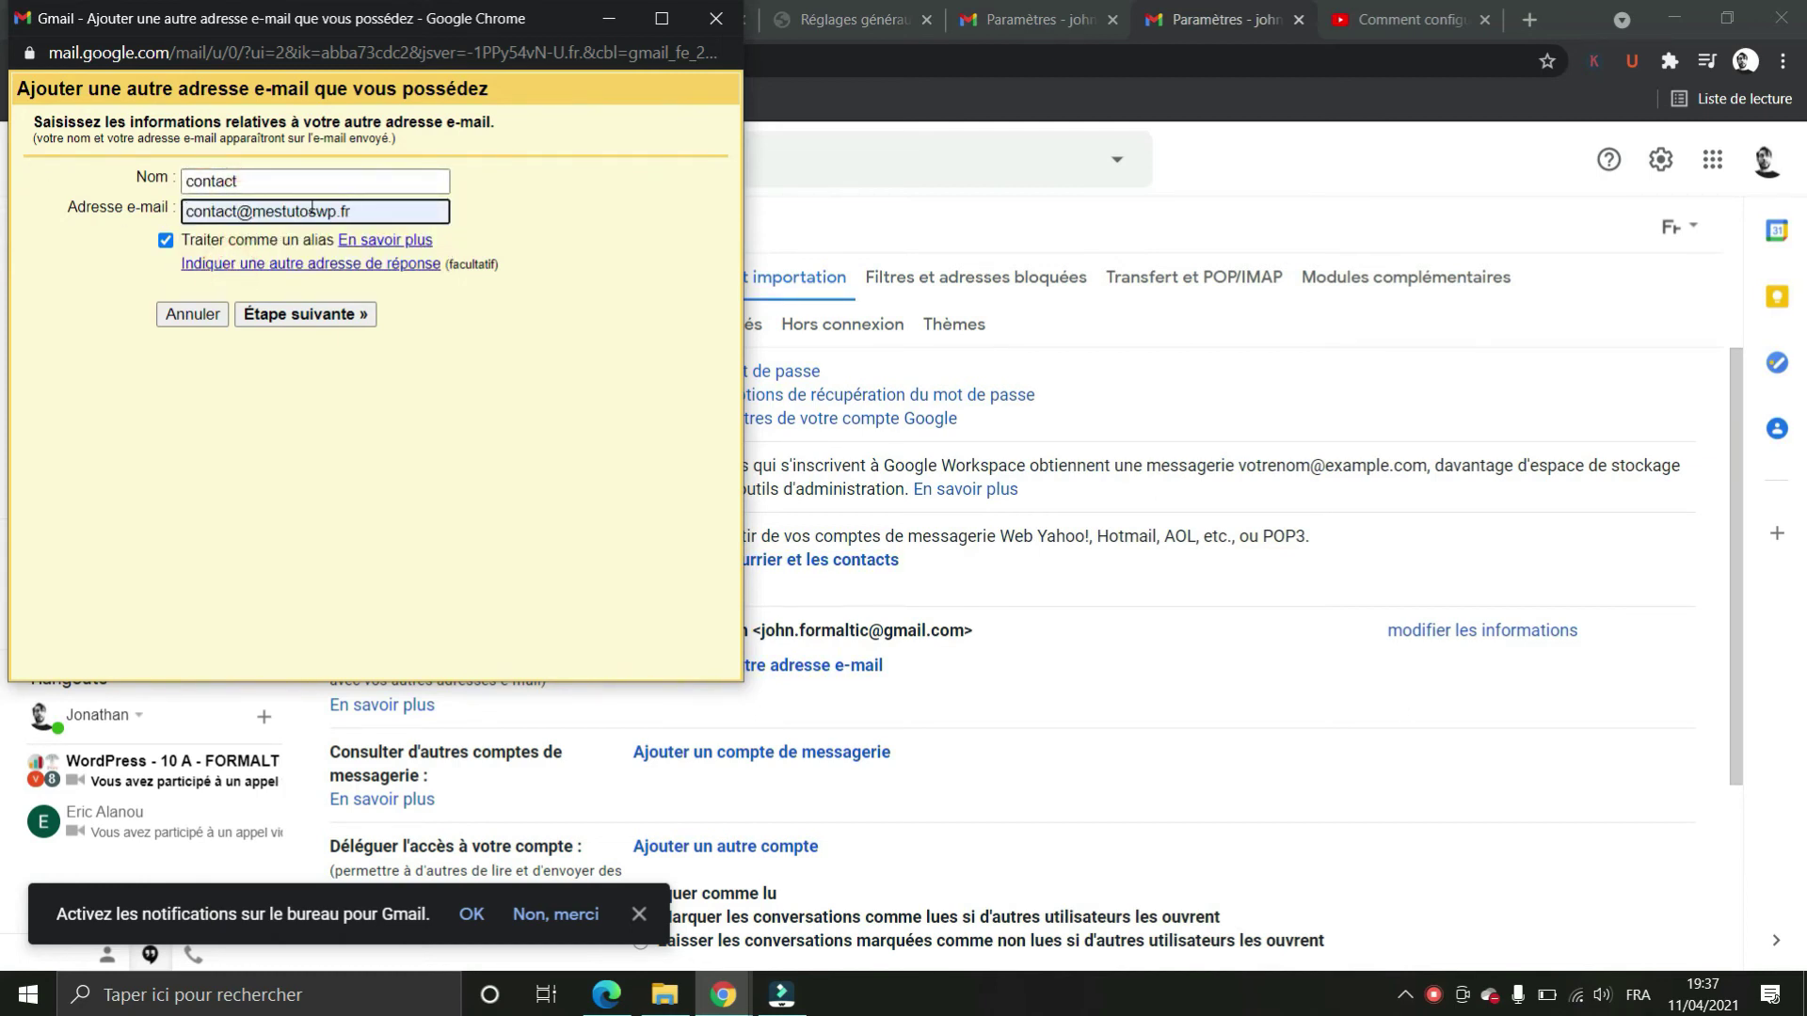
left_click(294, 316)
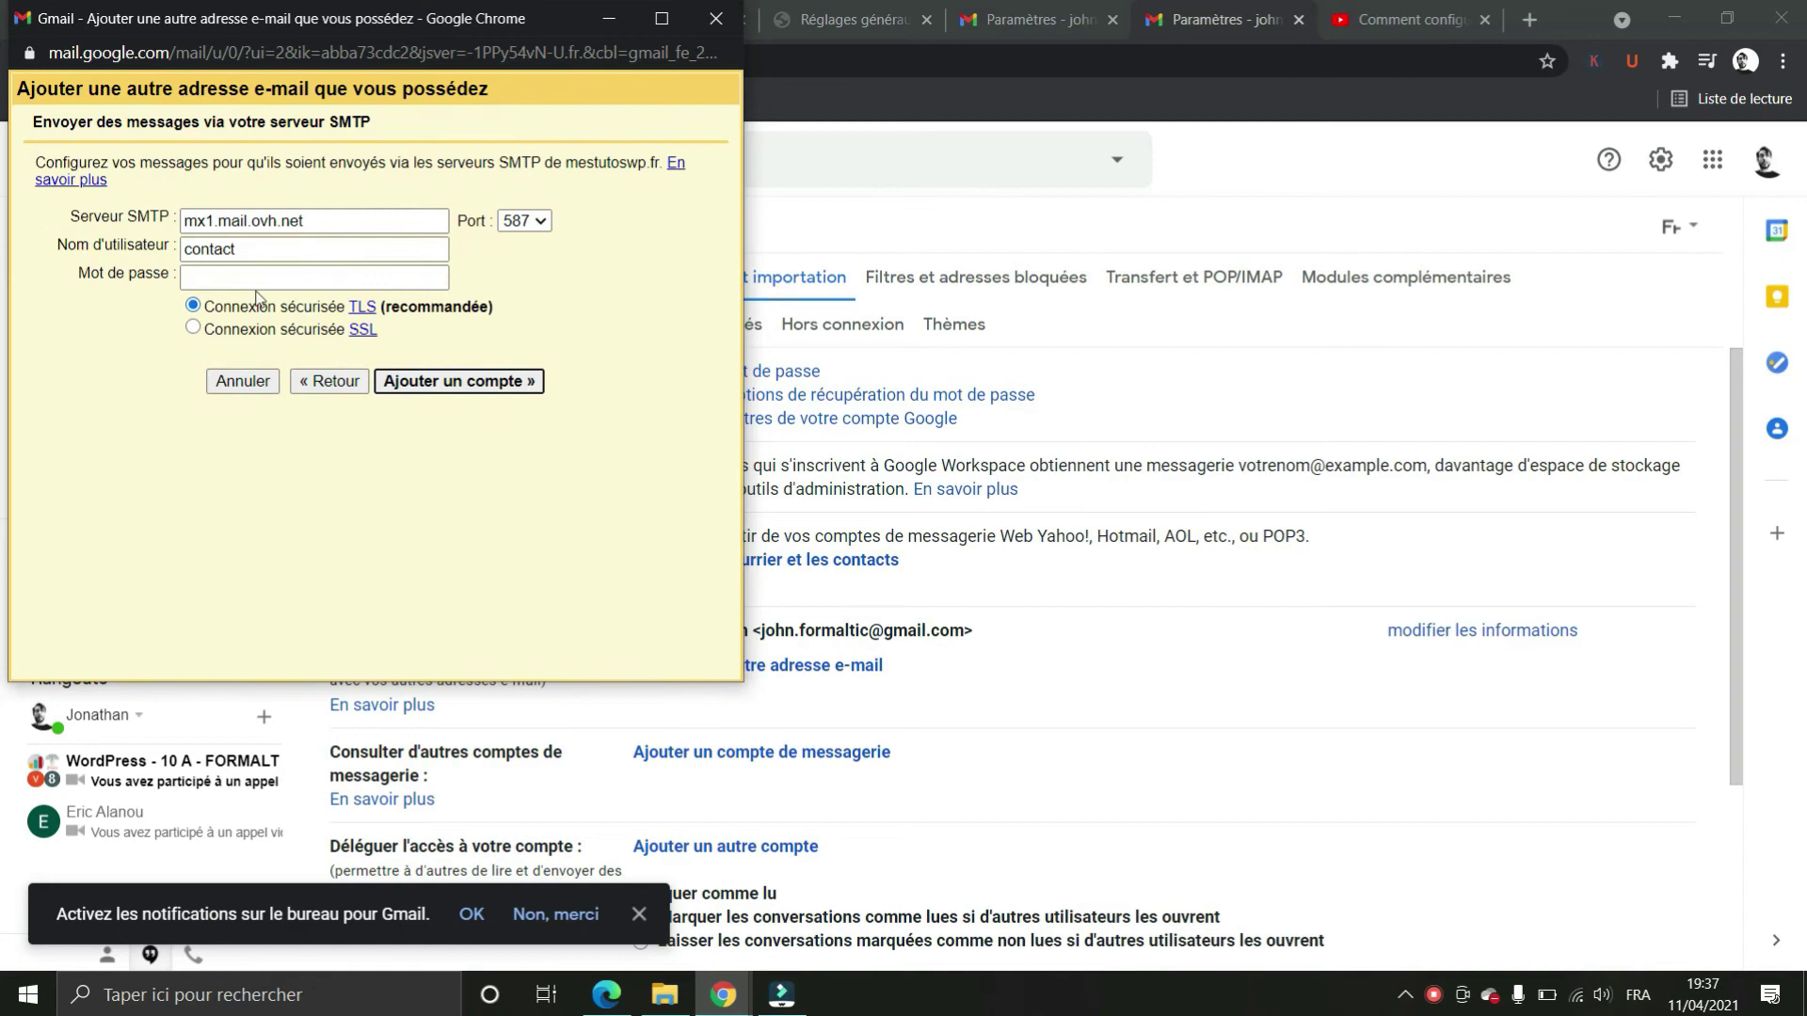
Configure SMTP server SSL0.OVH.NET on port 465 with the full username and mailbox password, and add the account
mouse_move(320, 222)
left_mouse_down()
mouse_move(146, 212)
mouse_move(273, 222)
mouse_move(179, 218)
left_mouse_up()
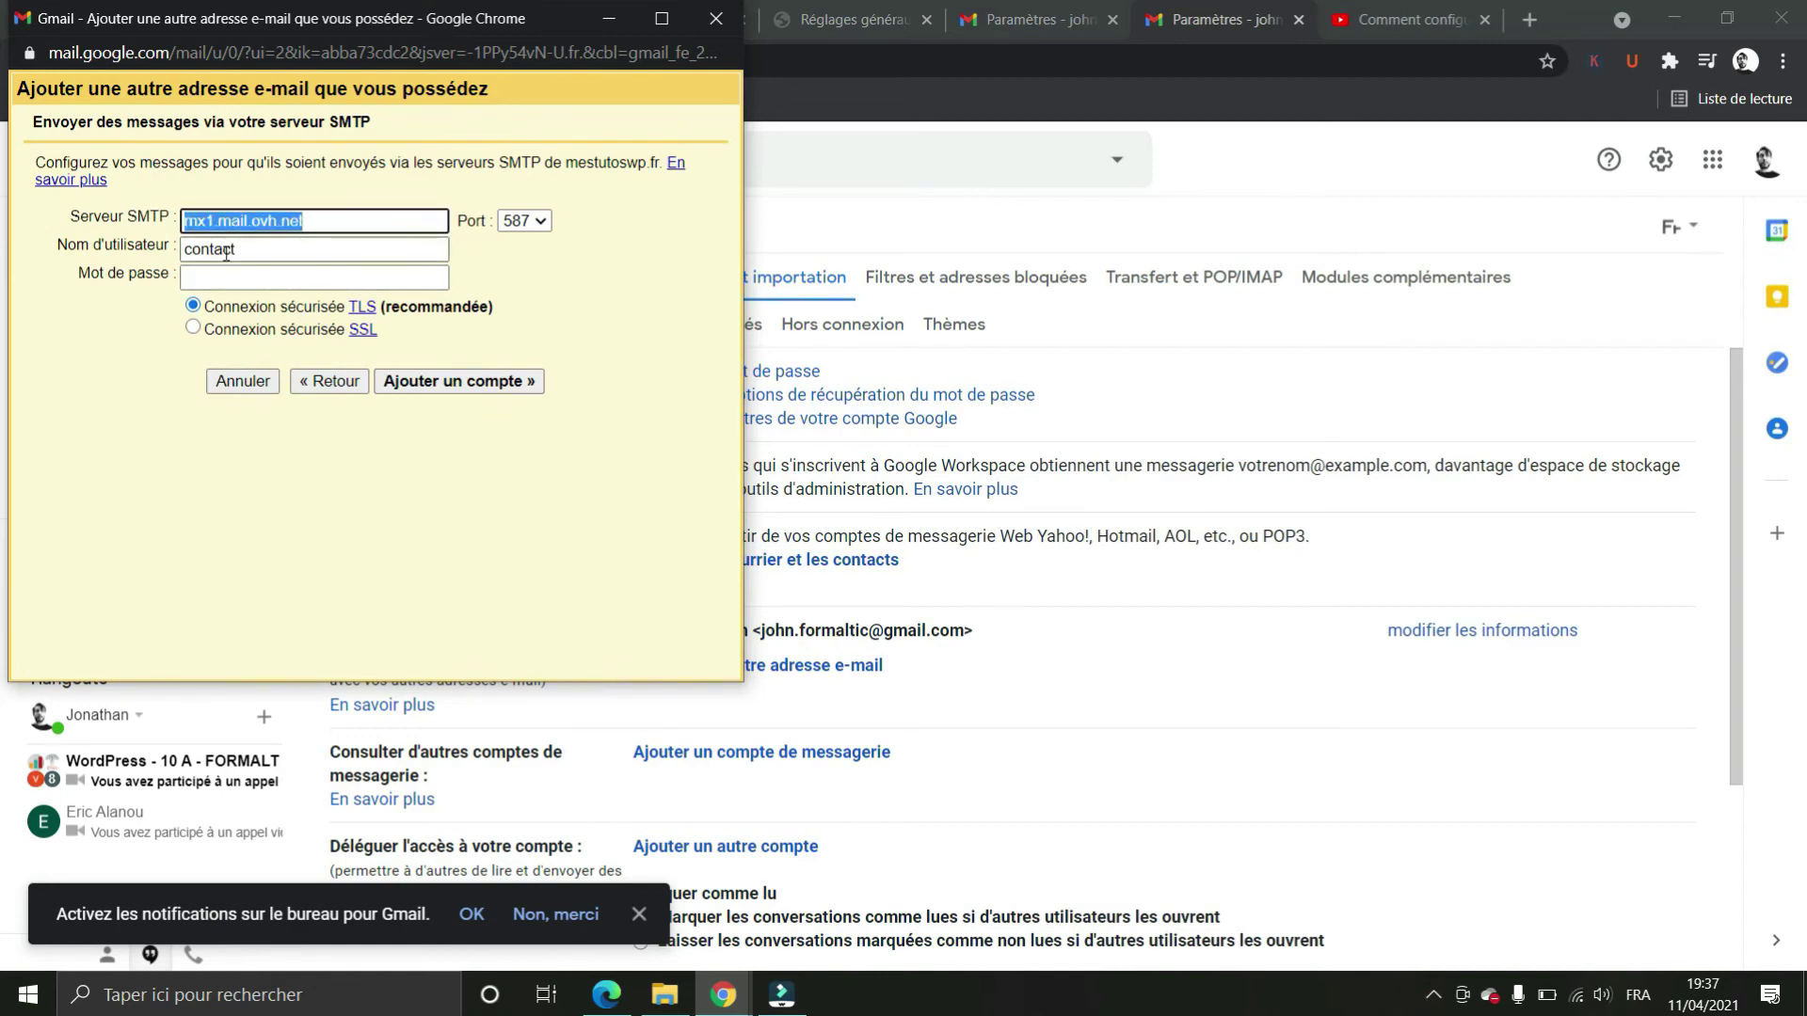
type("sss")
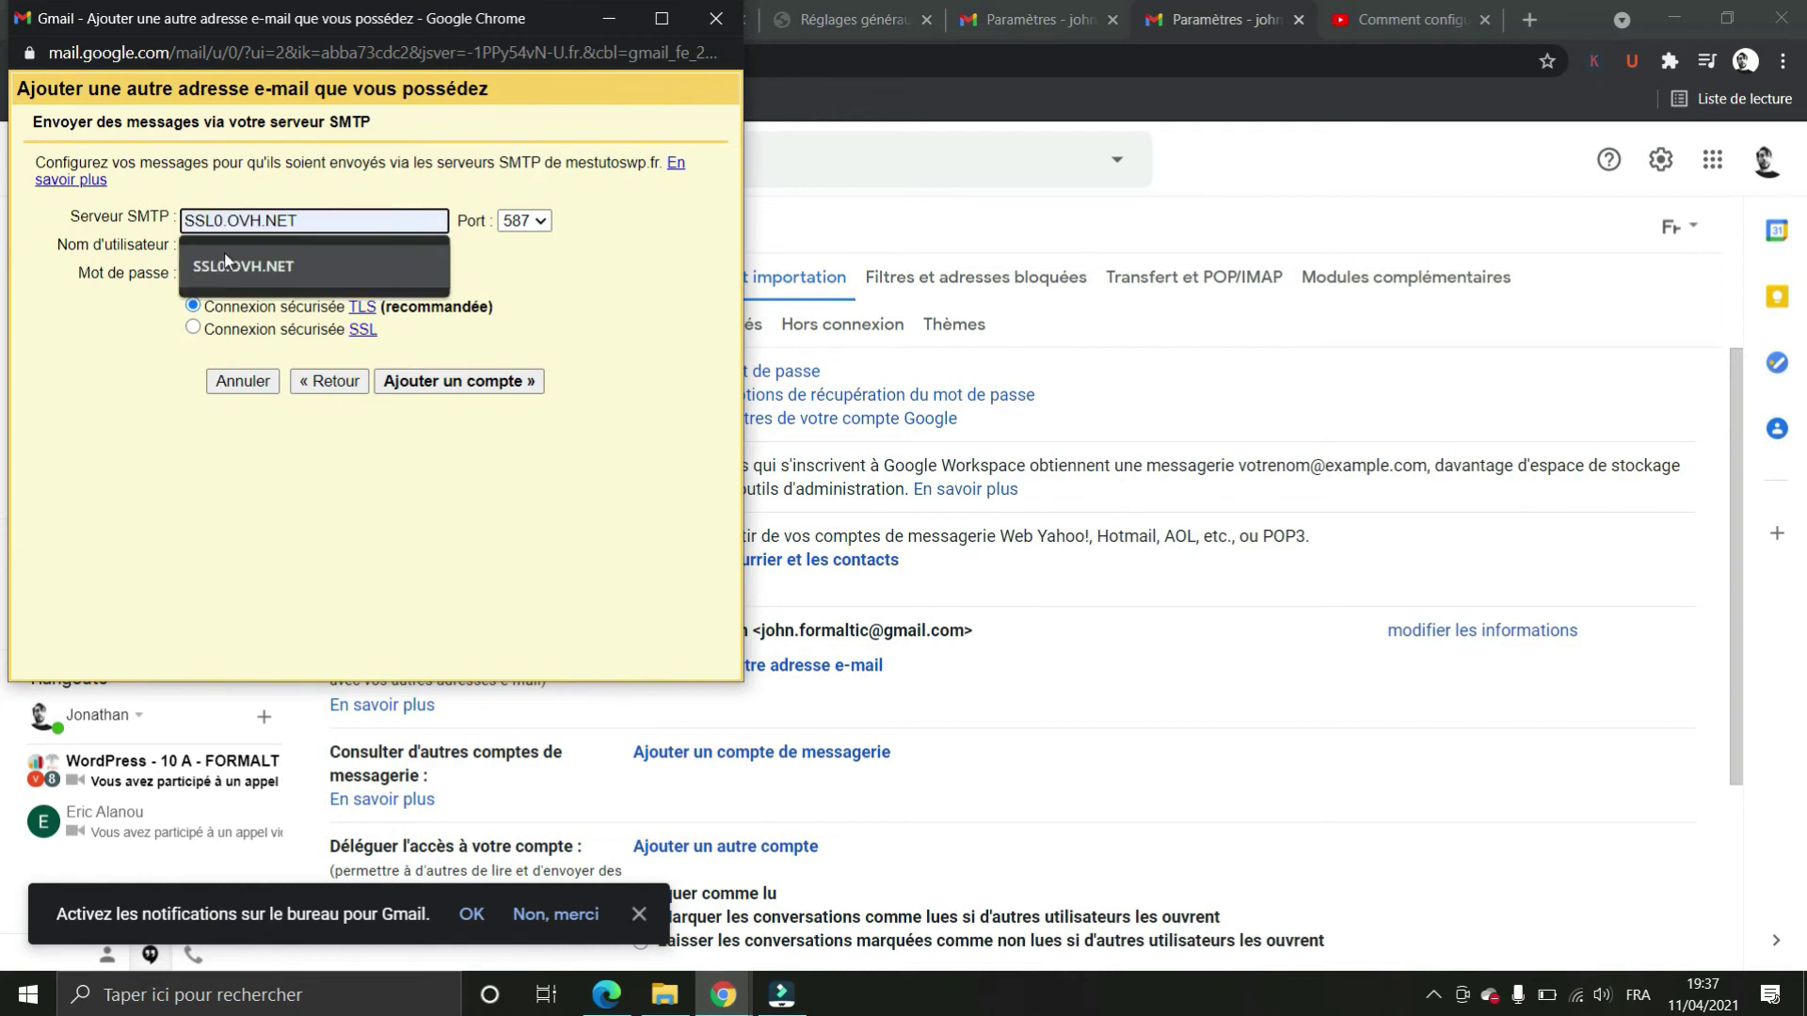
left_click(301, 266)
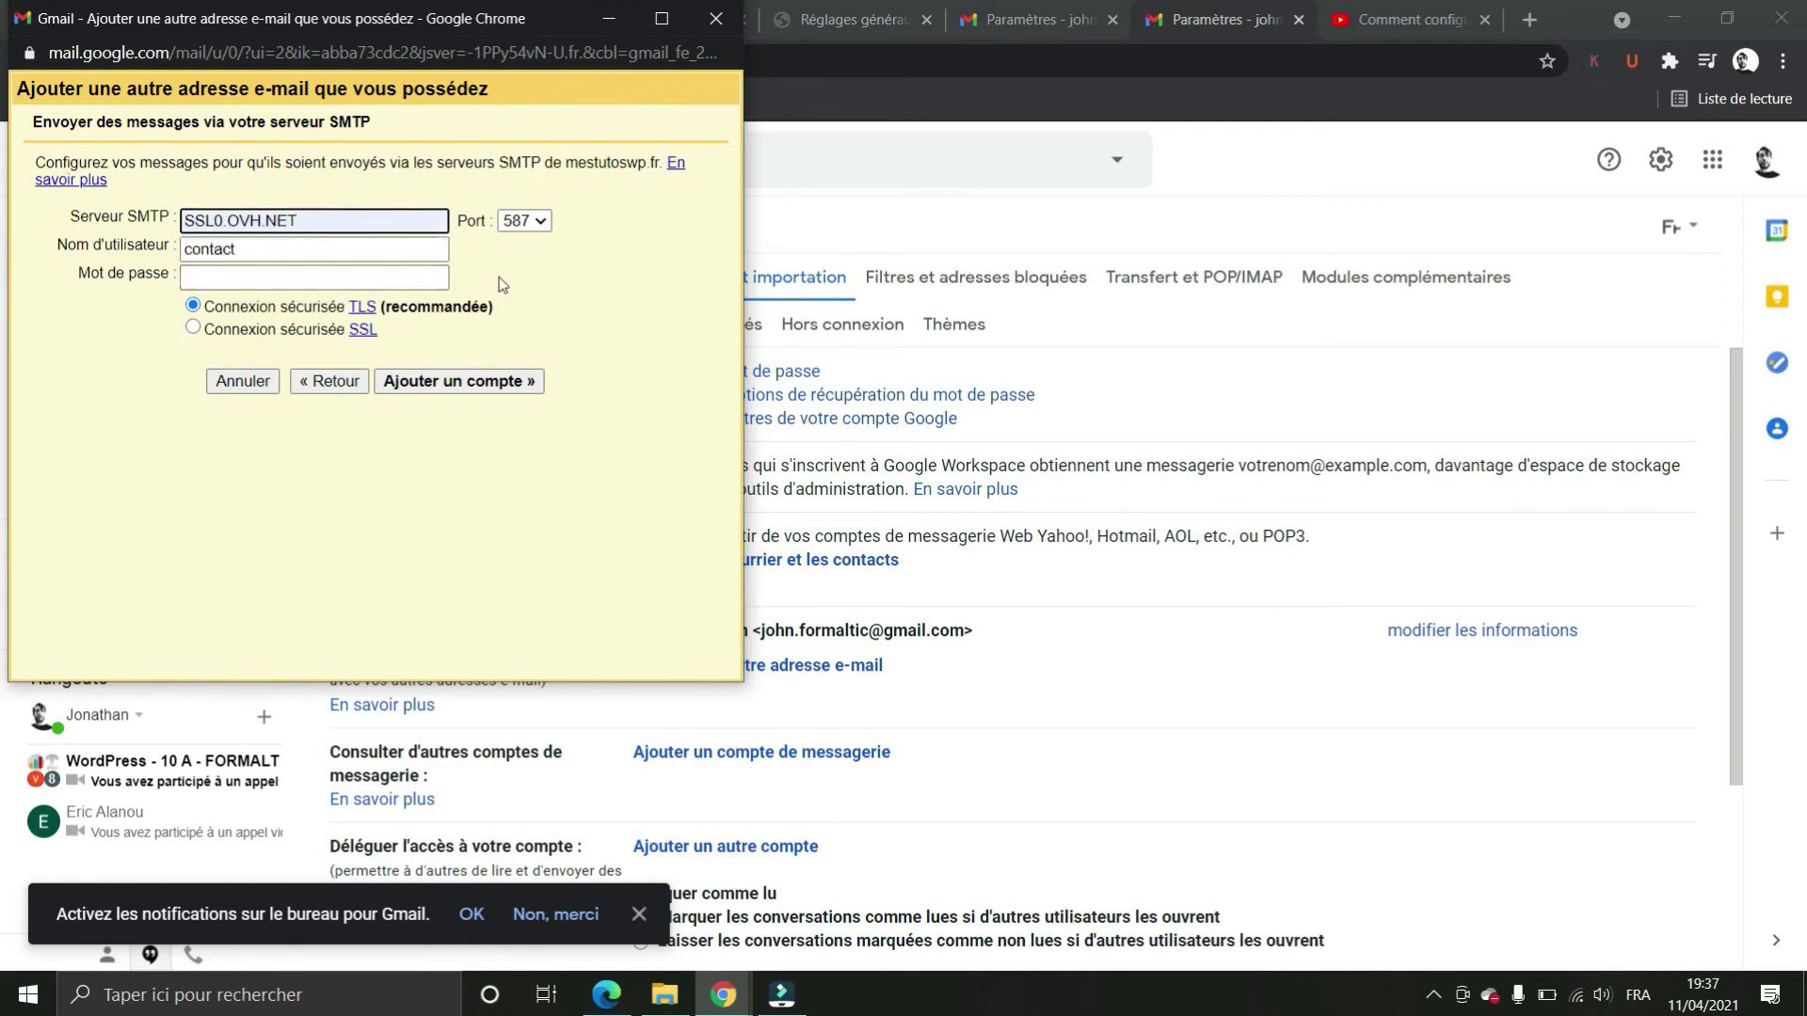
left_click(524, 220)
left_click(516, 258)
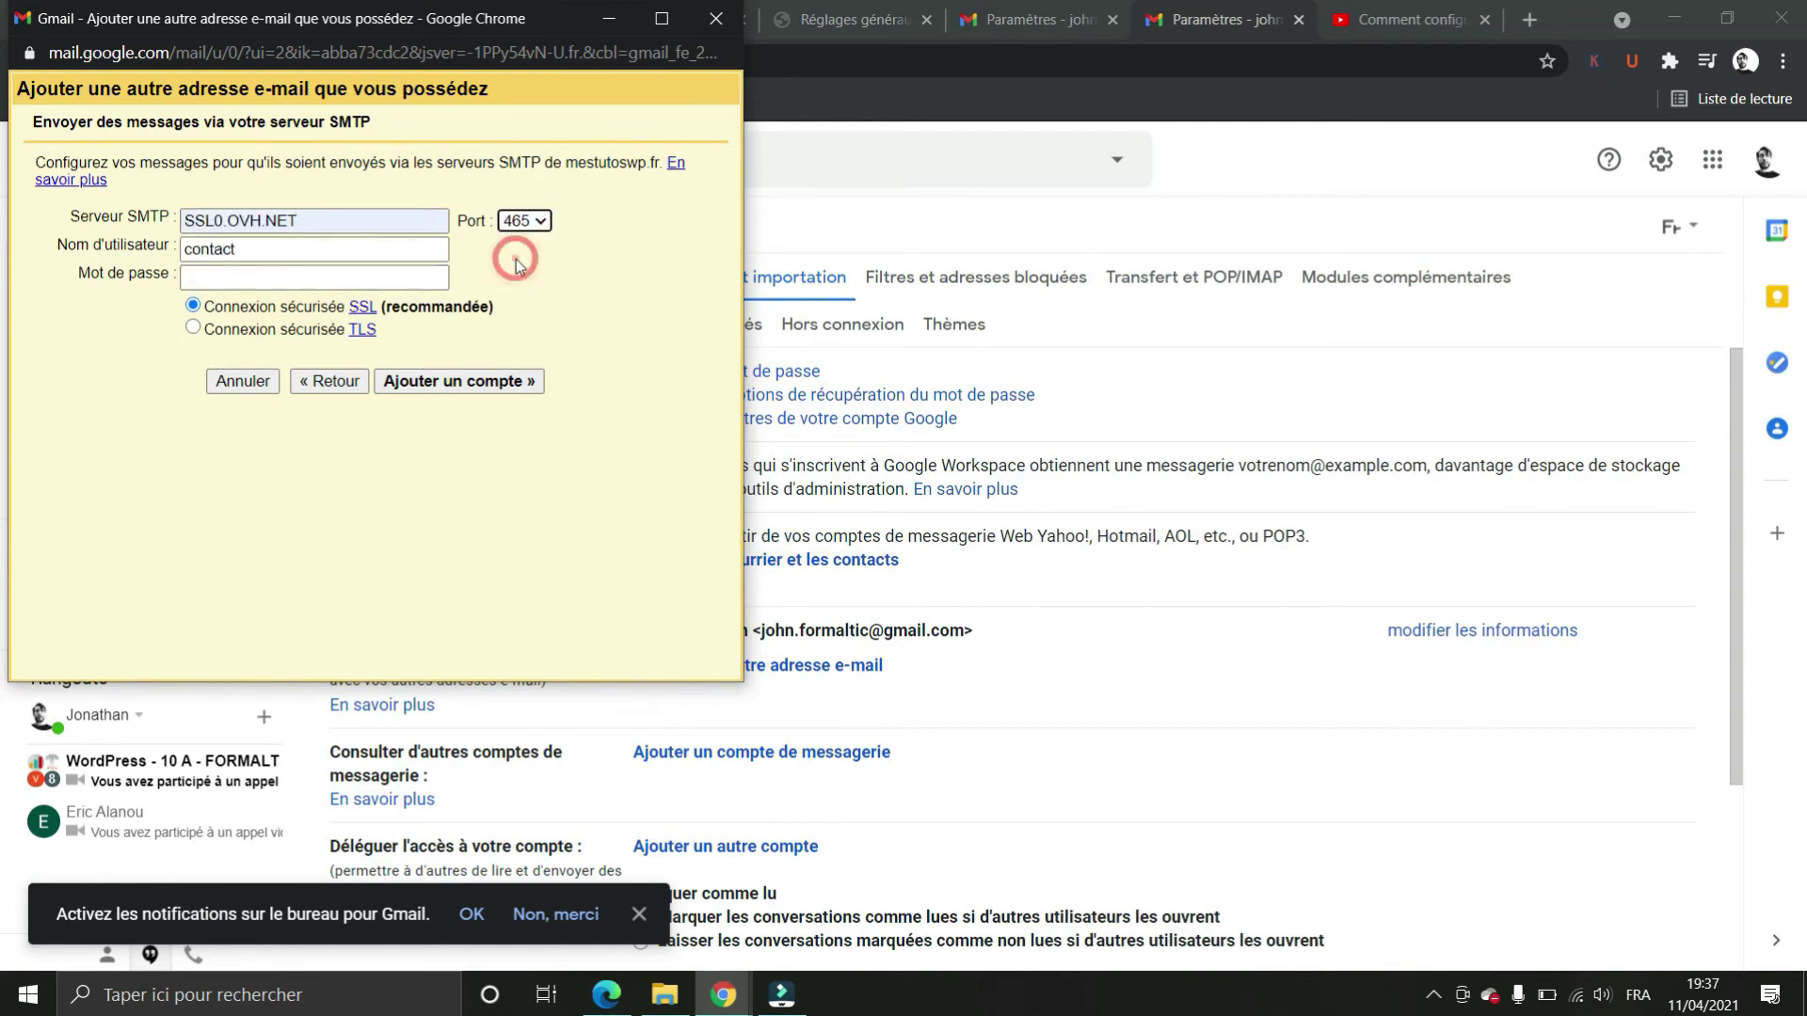
left_click(267, 249)
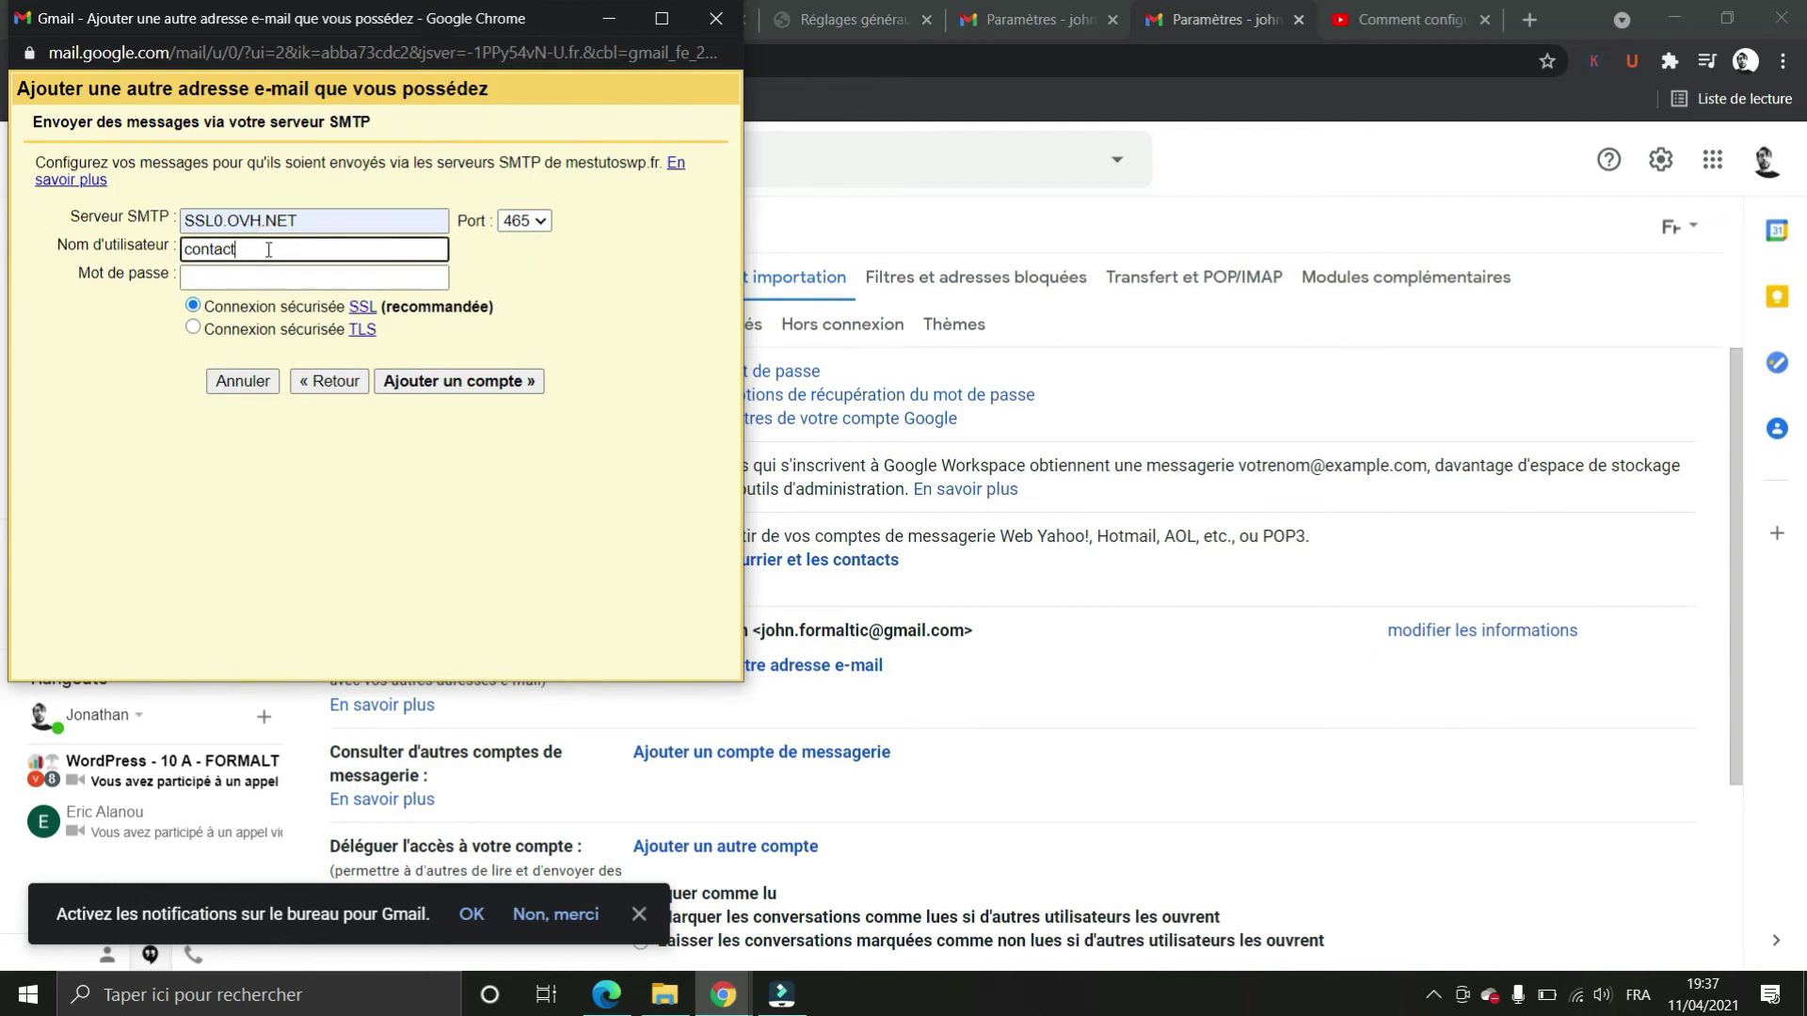
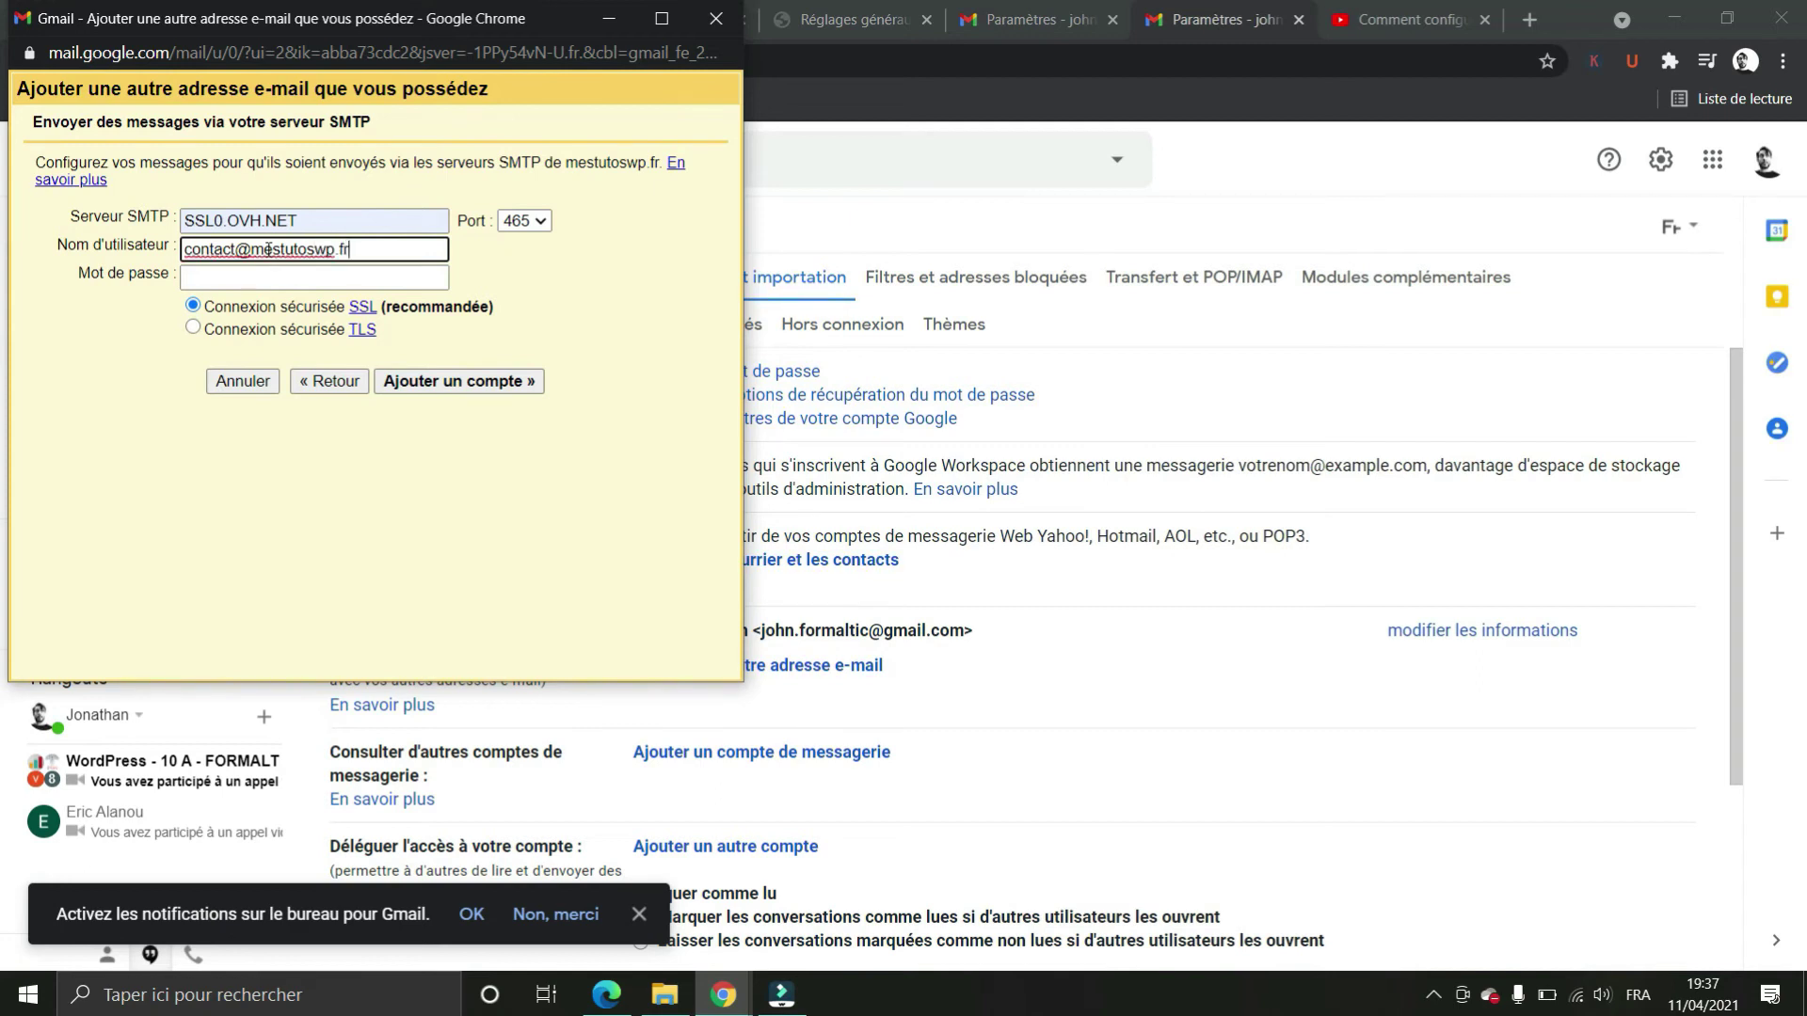
key("Tab")
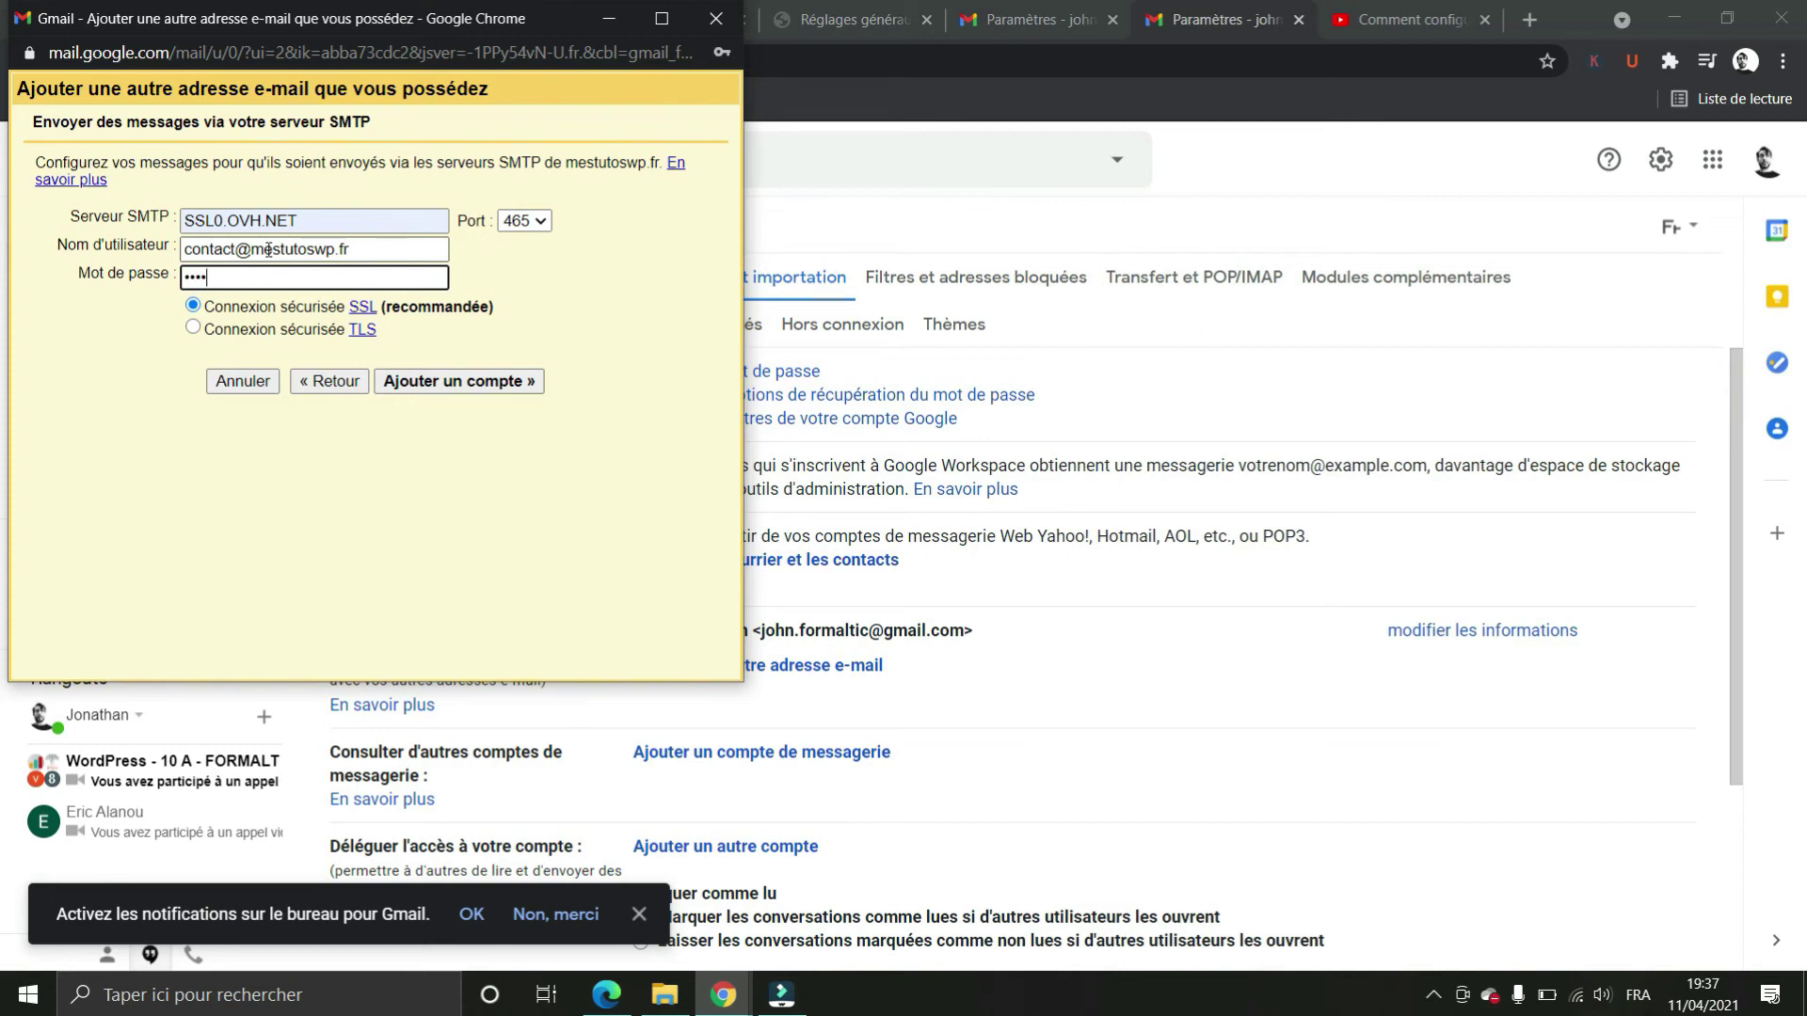
left_click(489, 386)
left_click_drag(225, 10, 327, 96)
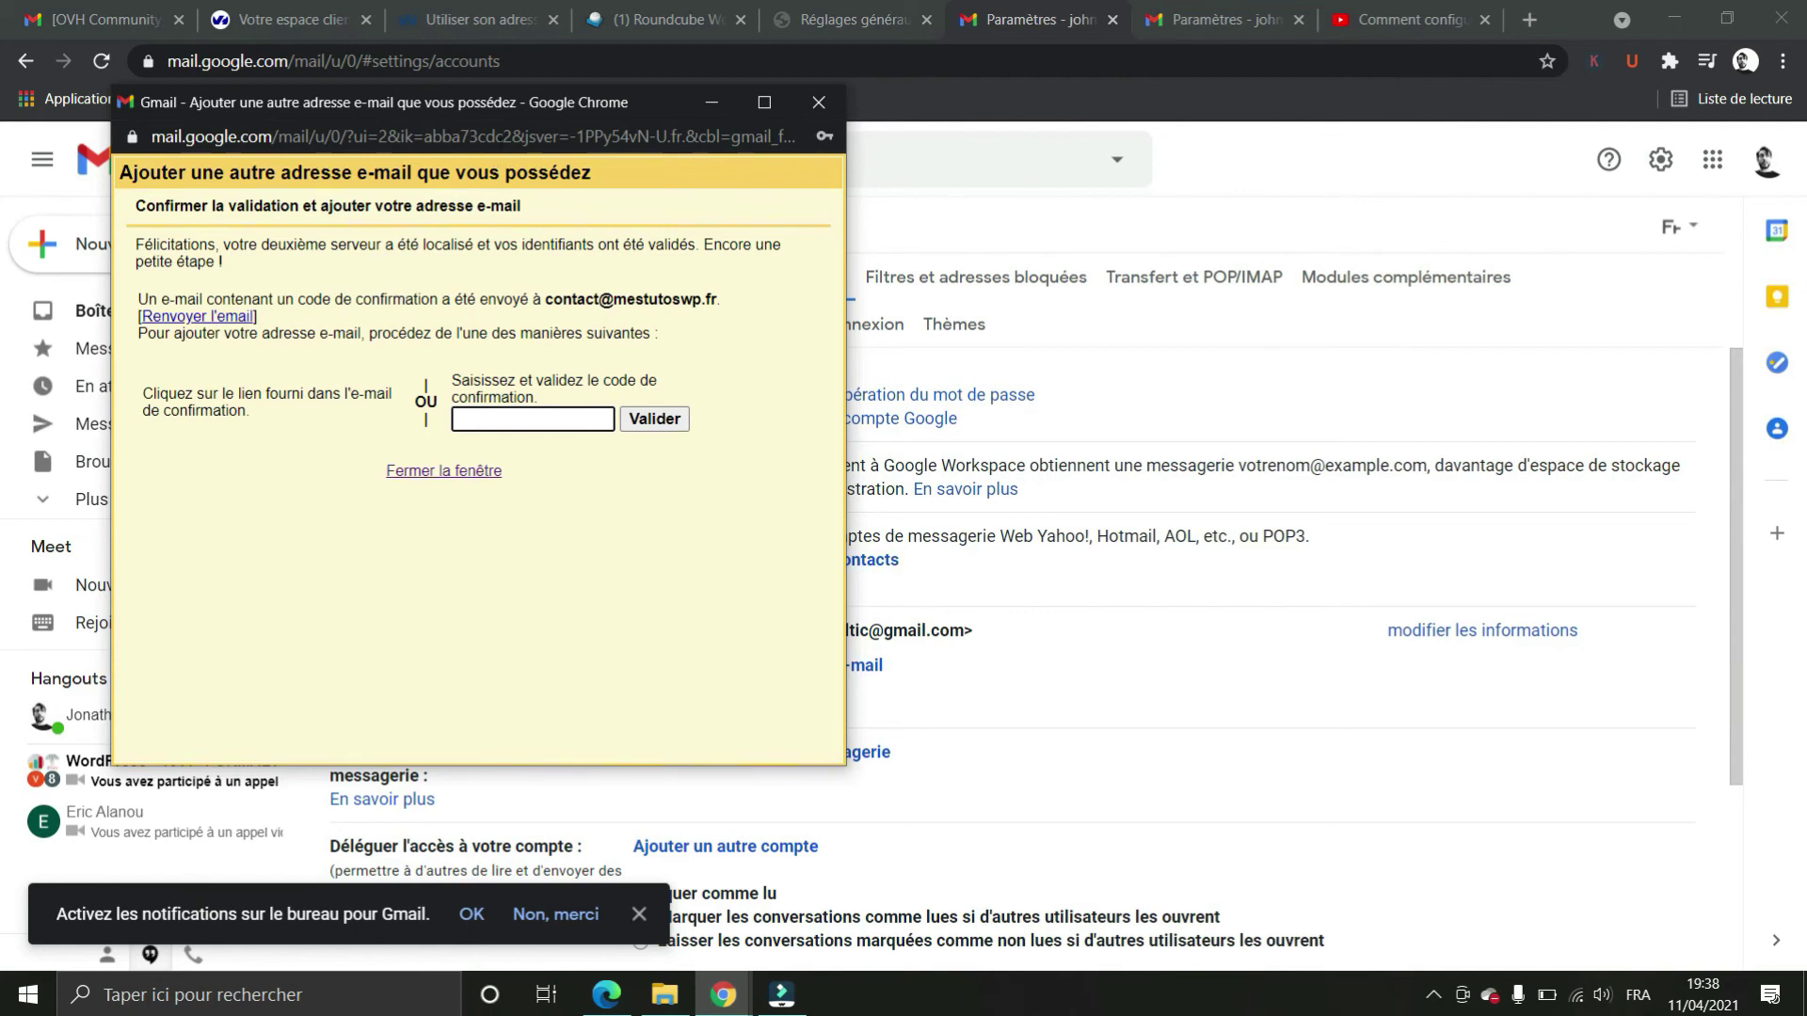
Open Gmail's Confirmation message in OVH Webmail and follow its confirmation link
left_click_drag(524, 105, 1002, 178)
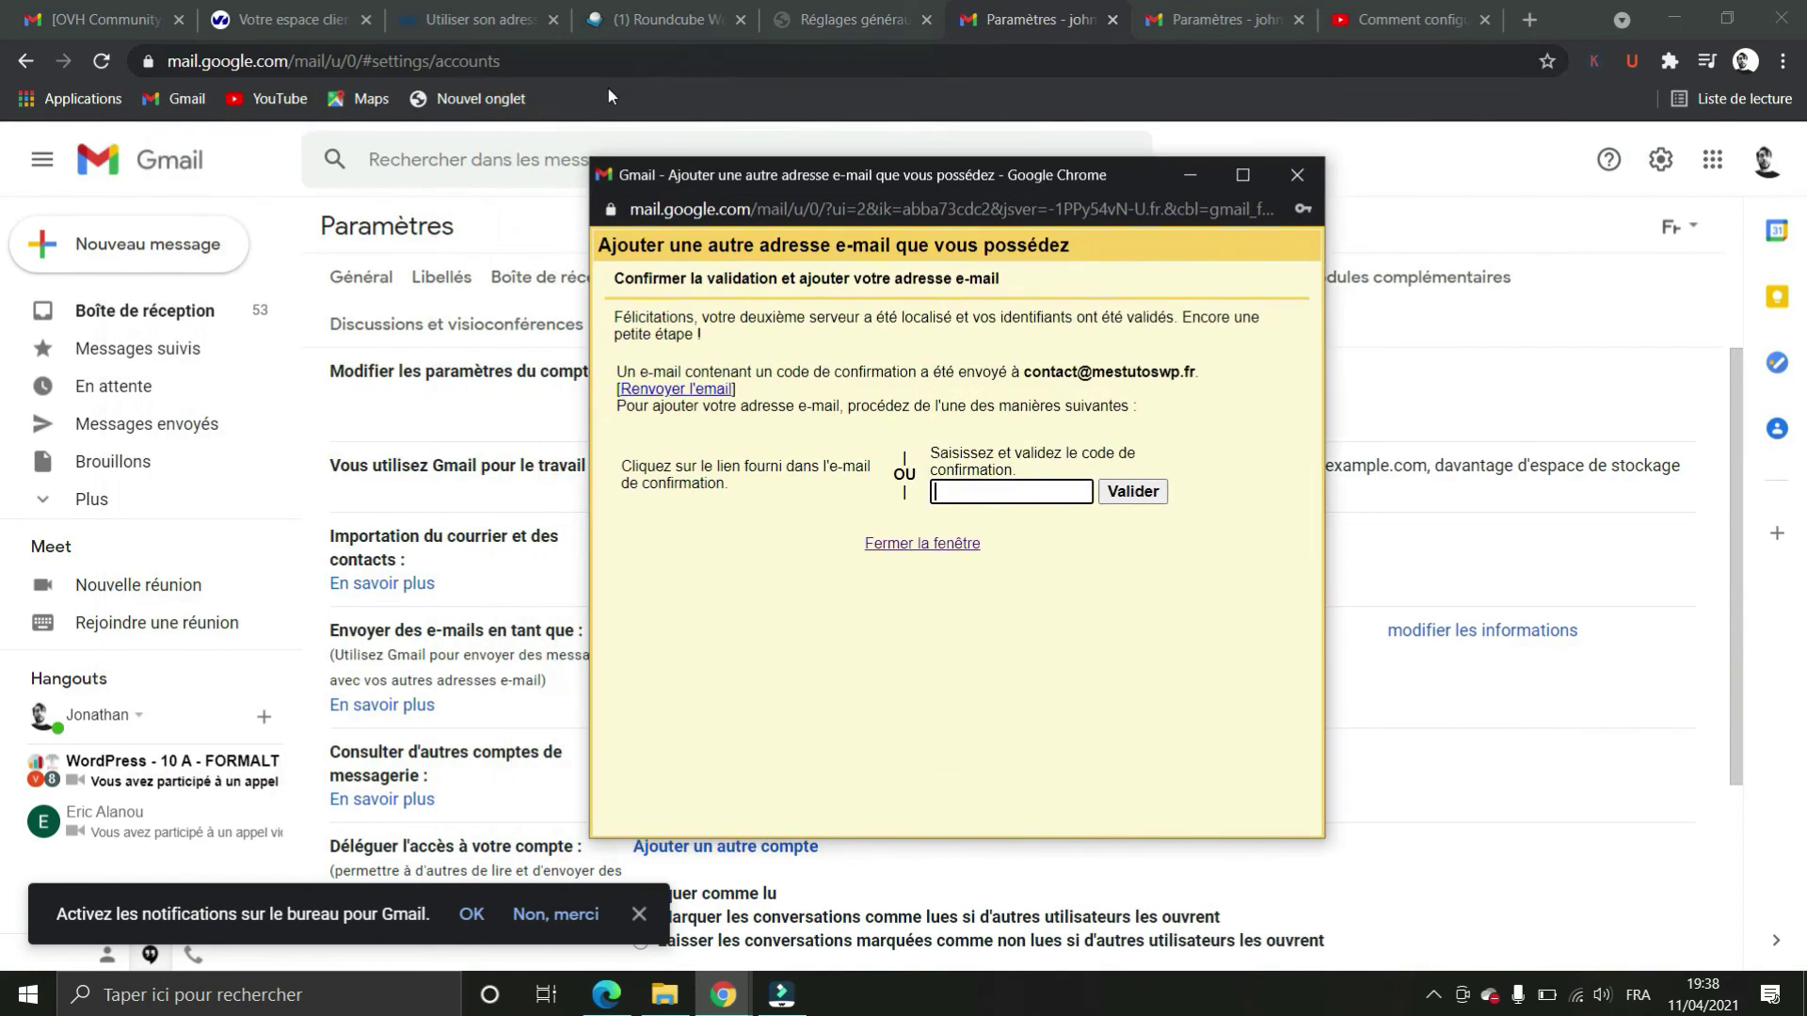
left_click(663, 19)
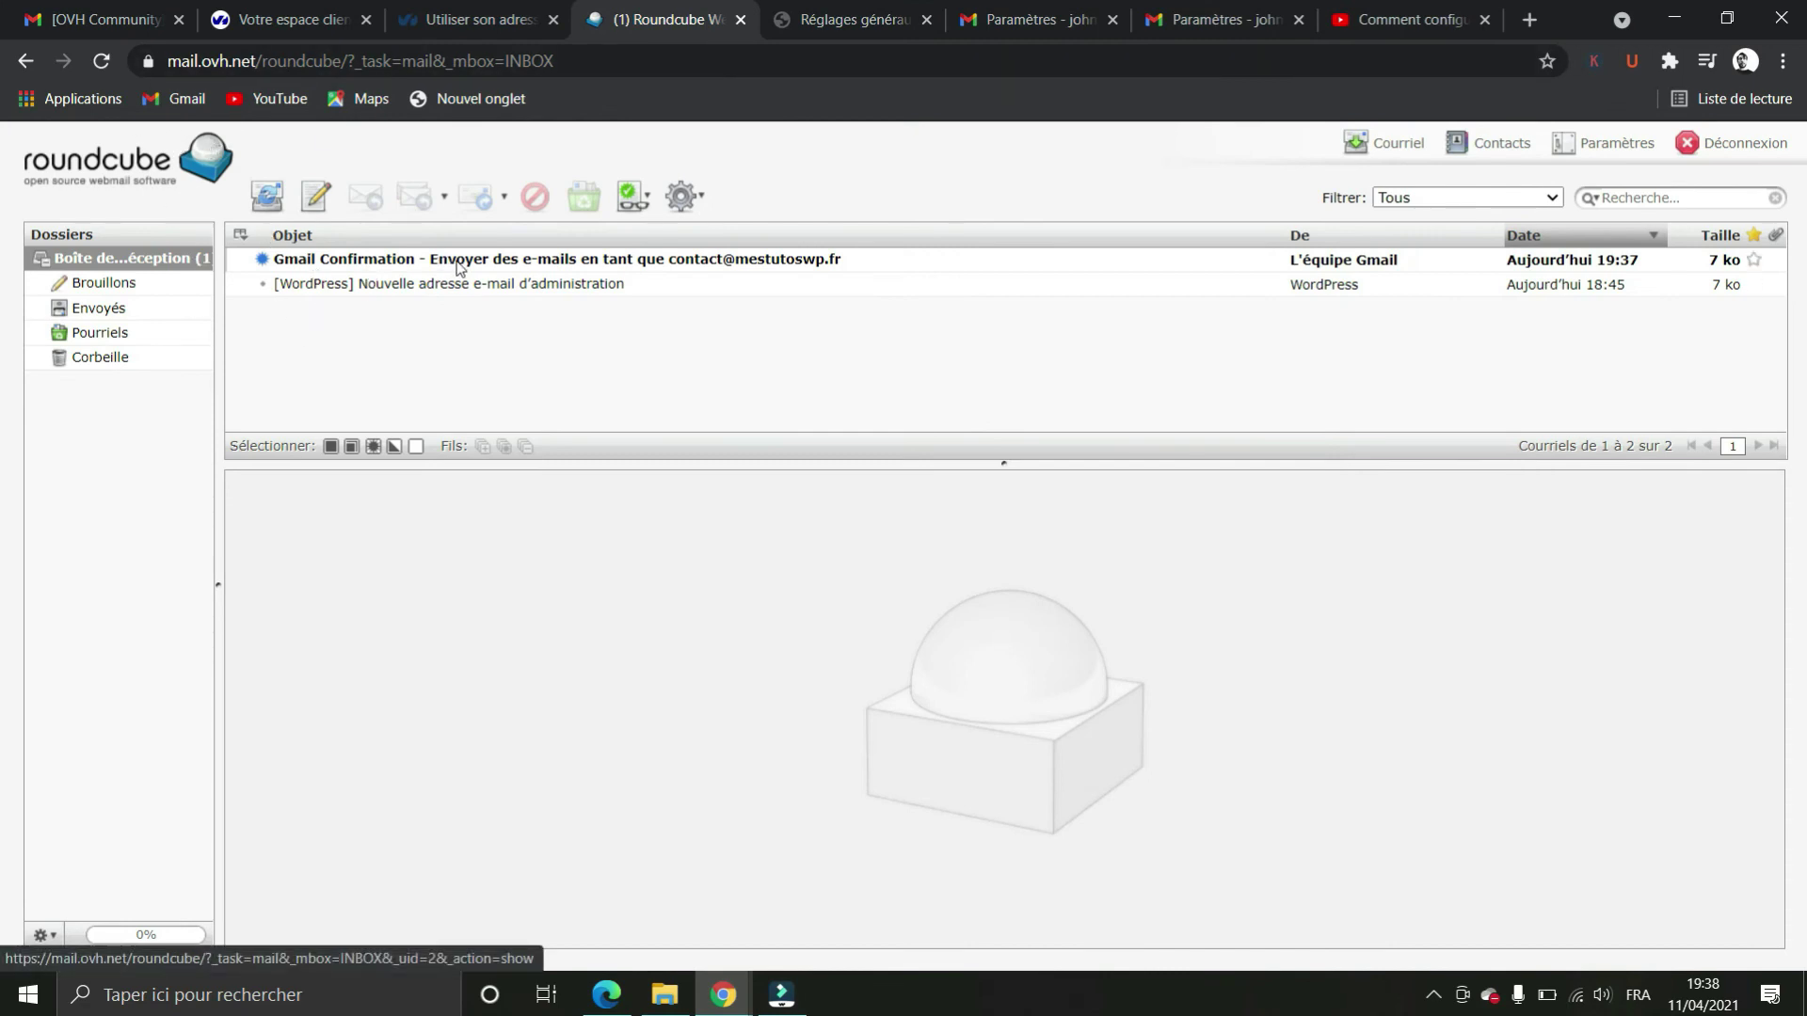
left_click(589, 270)
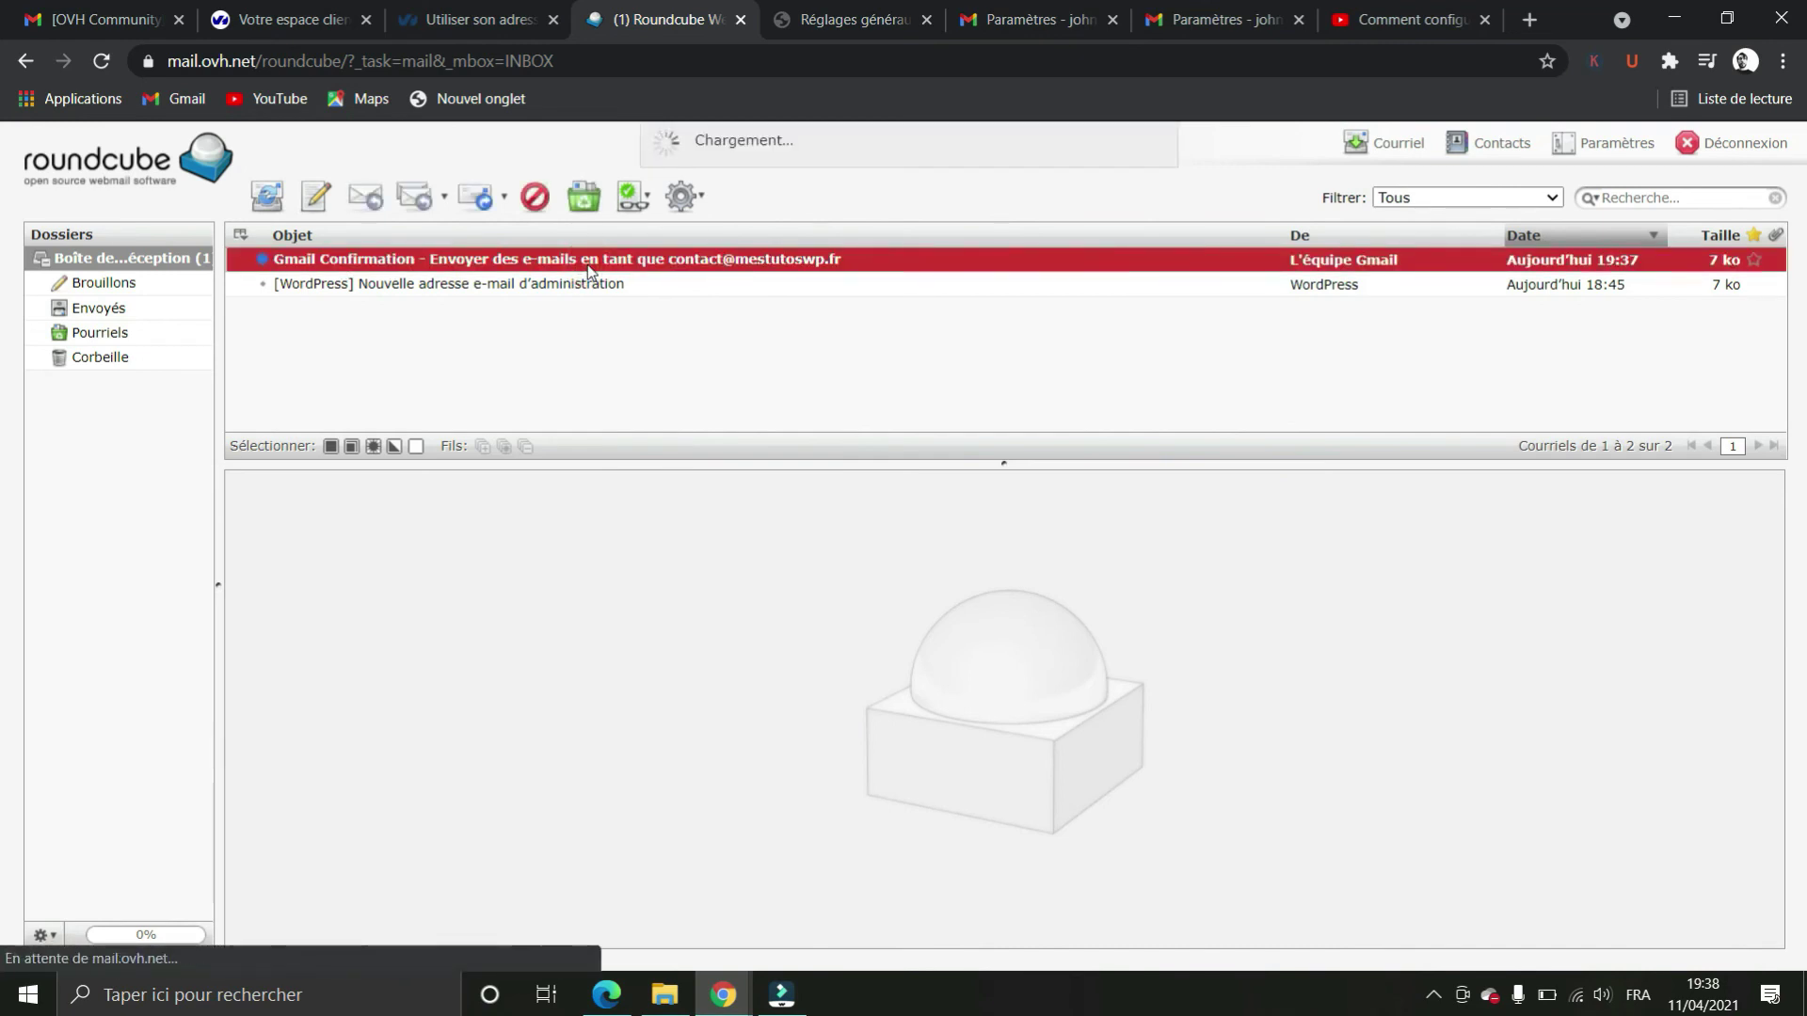
scroll(927, 555, "down", 1)
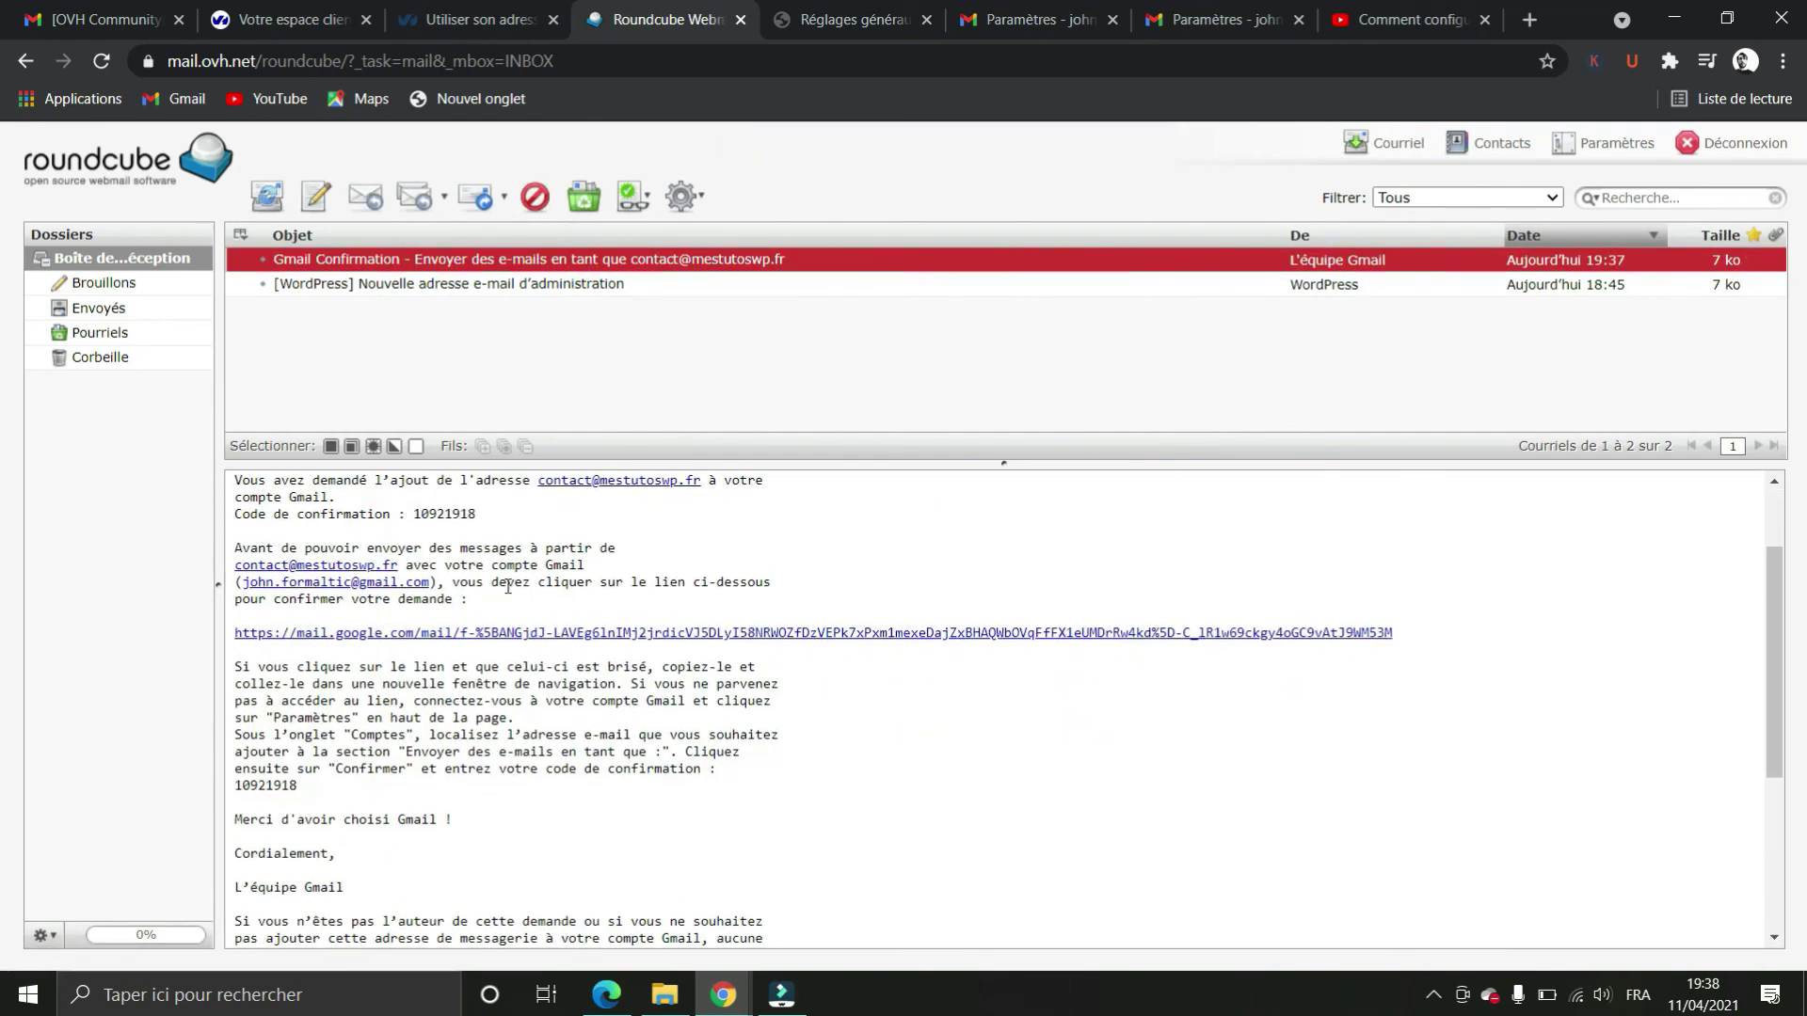
left_click(323, 635)
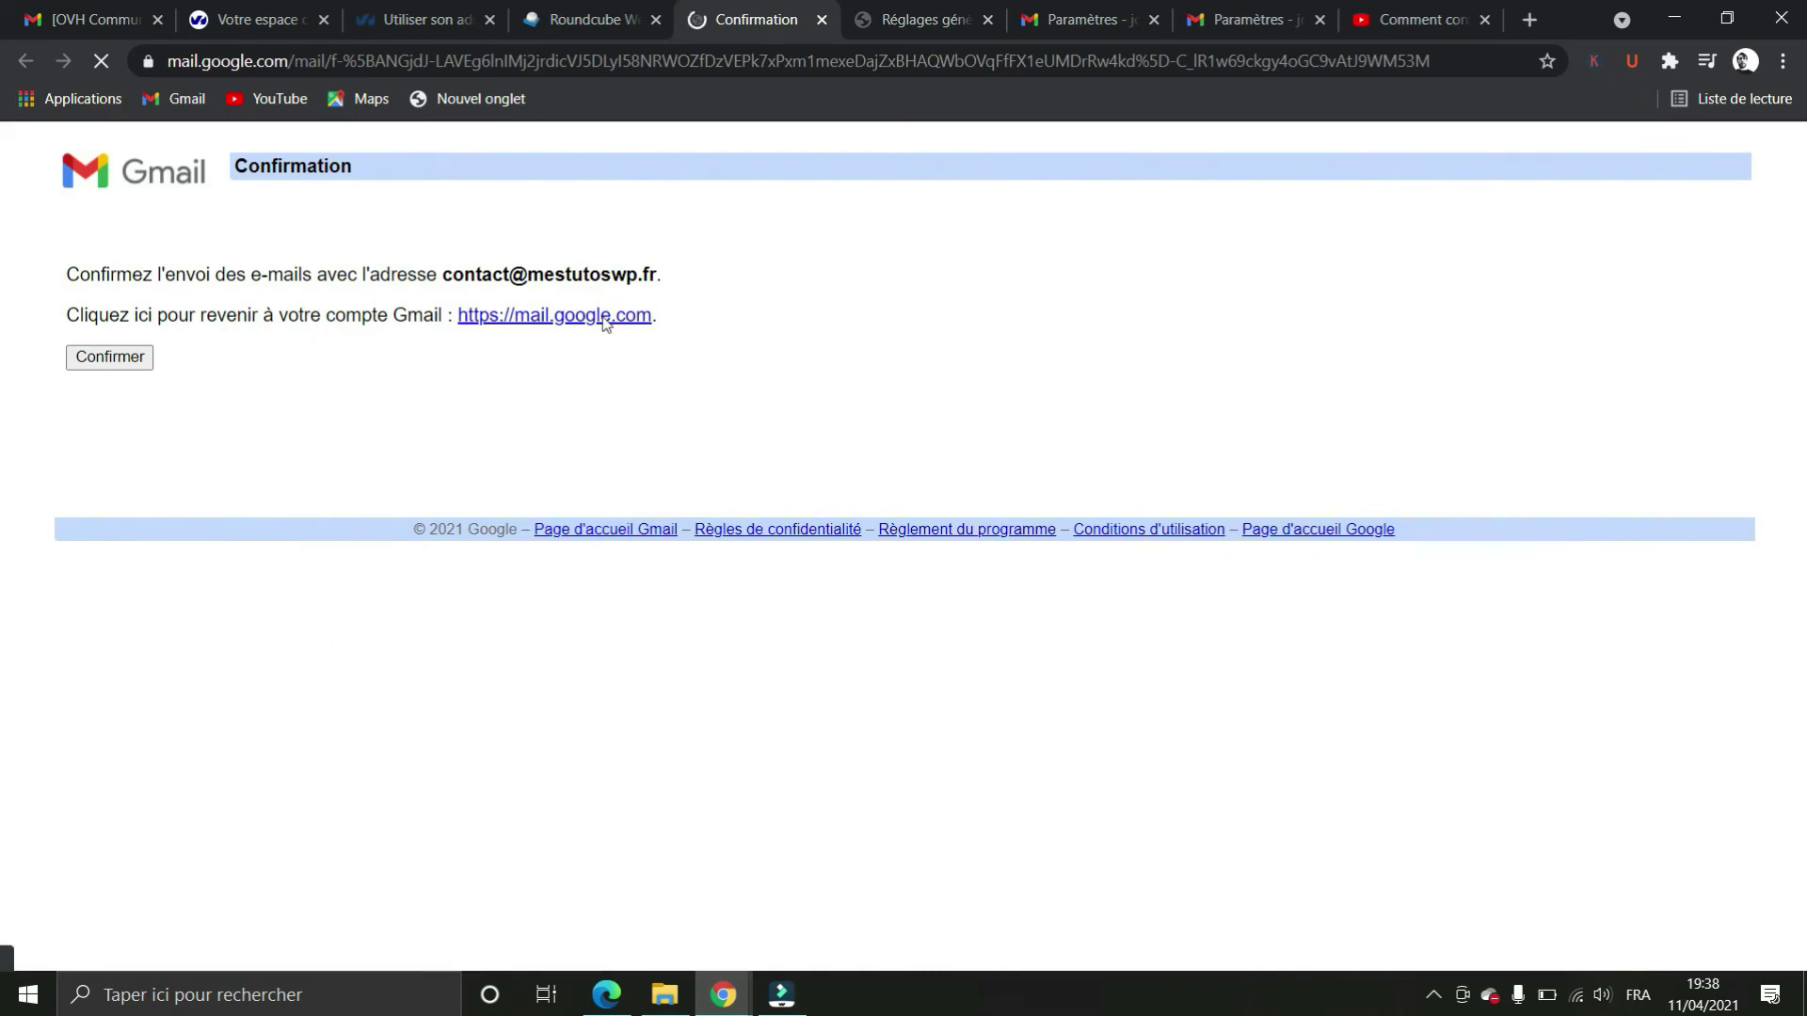
left_click(111, 357)
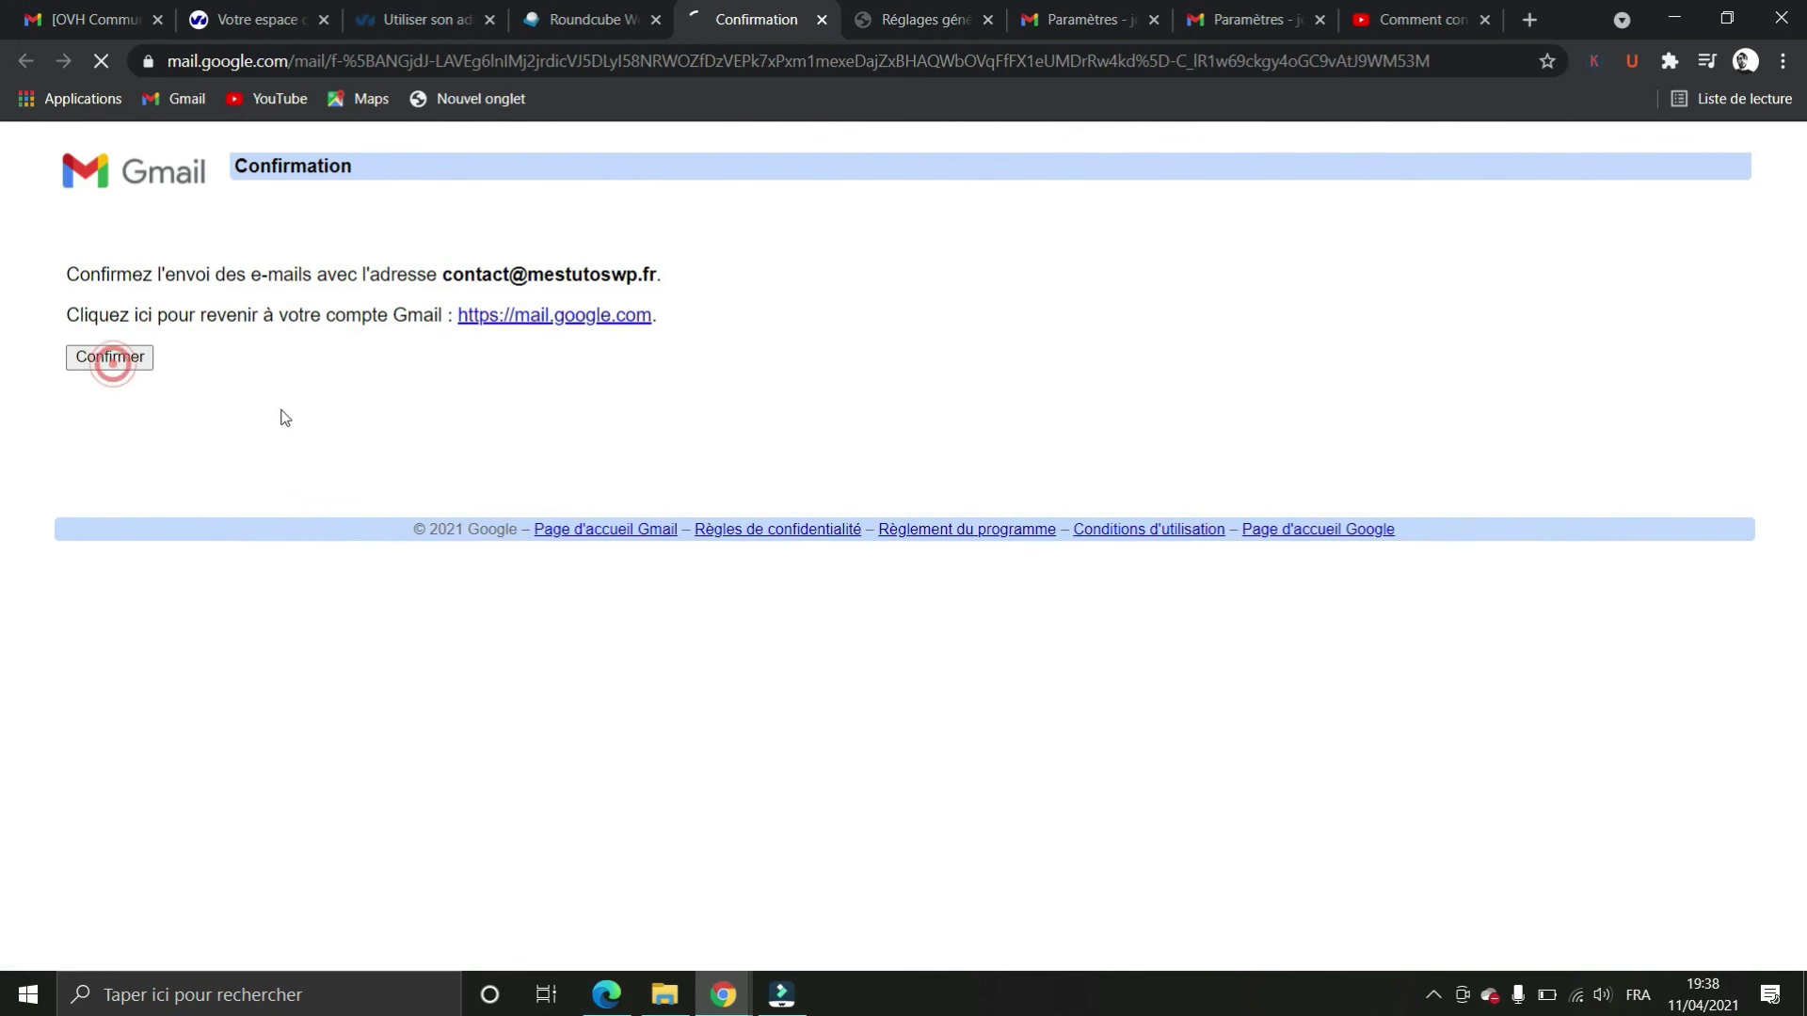
left_click(599, 318)
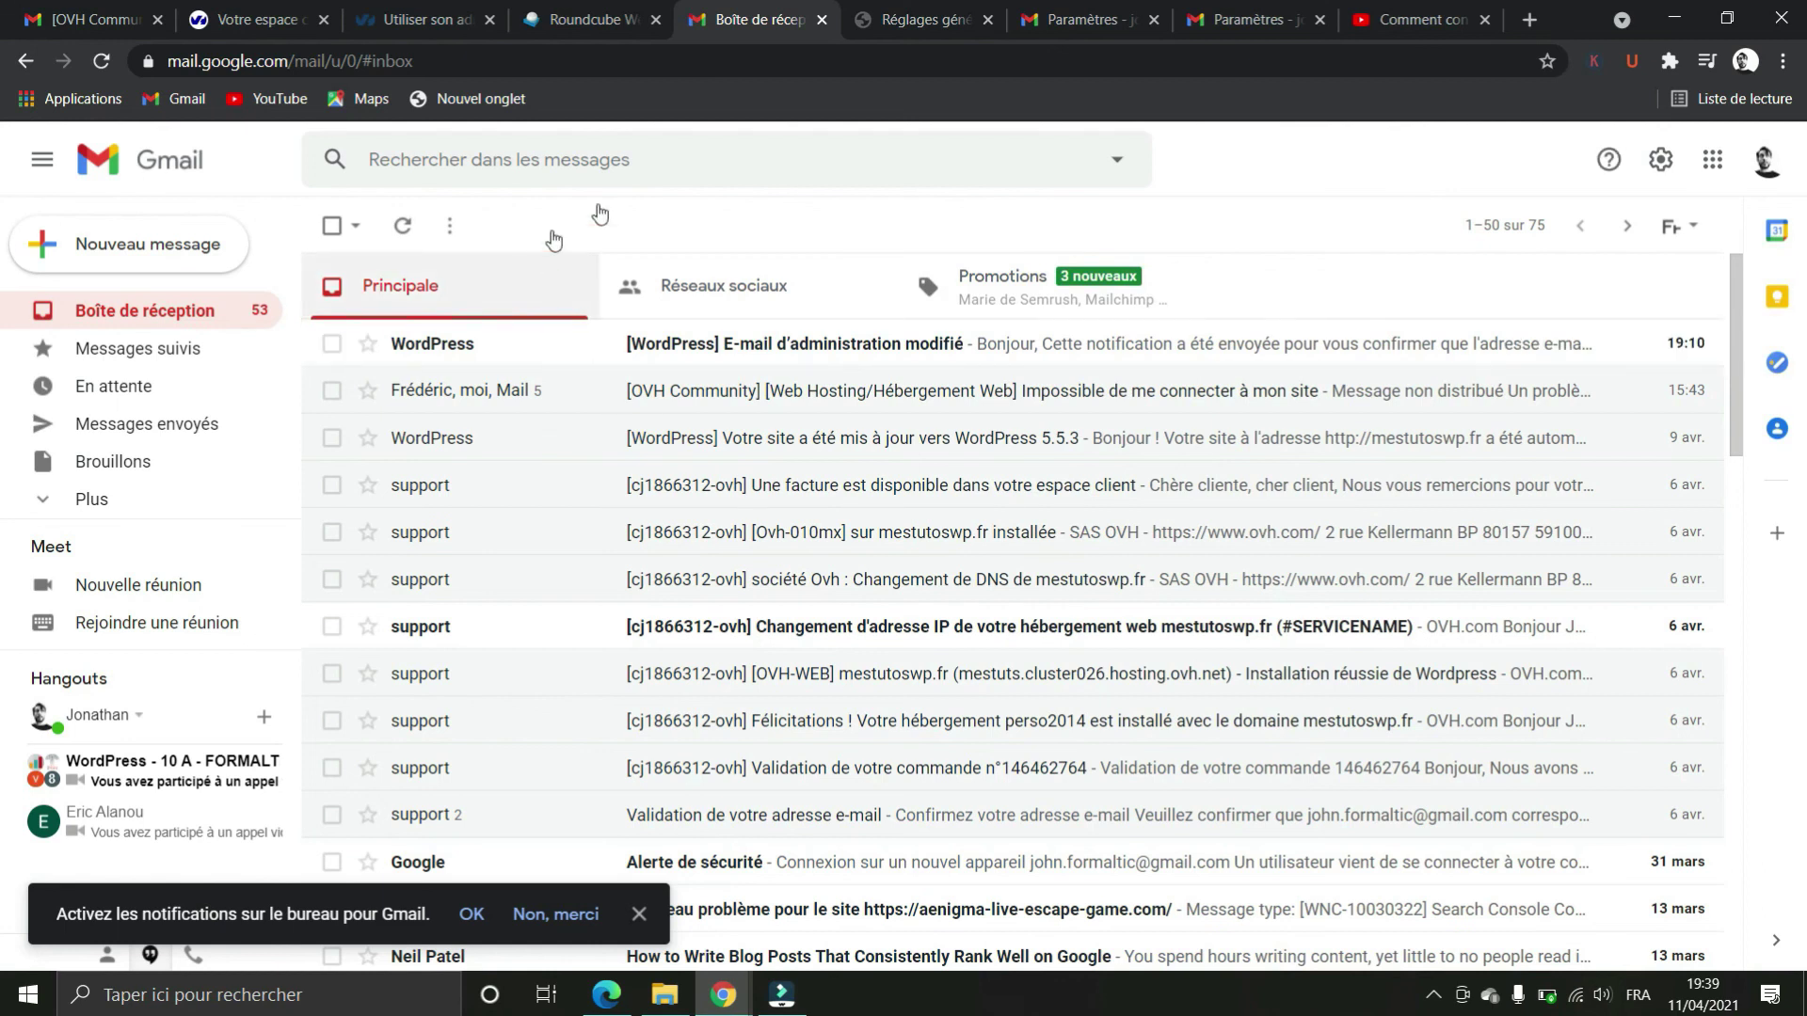
left_click(580, 23)
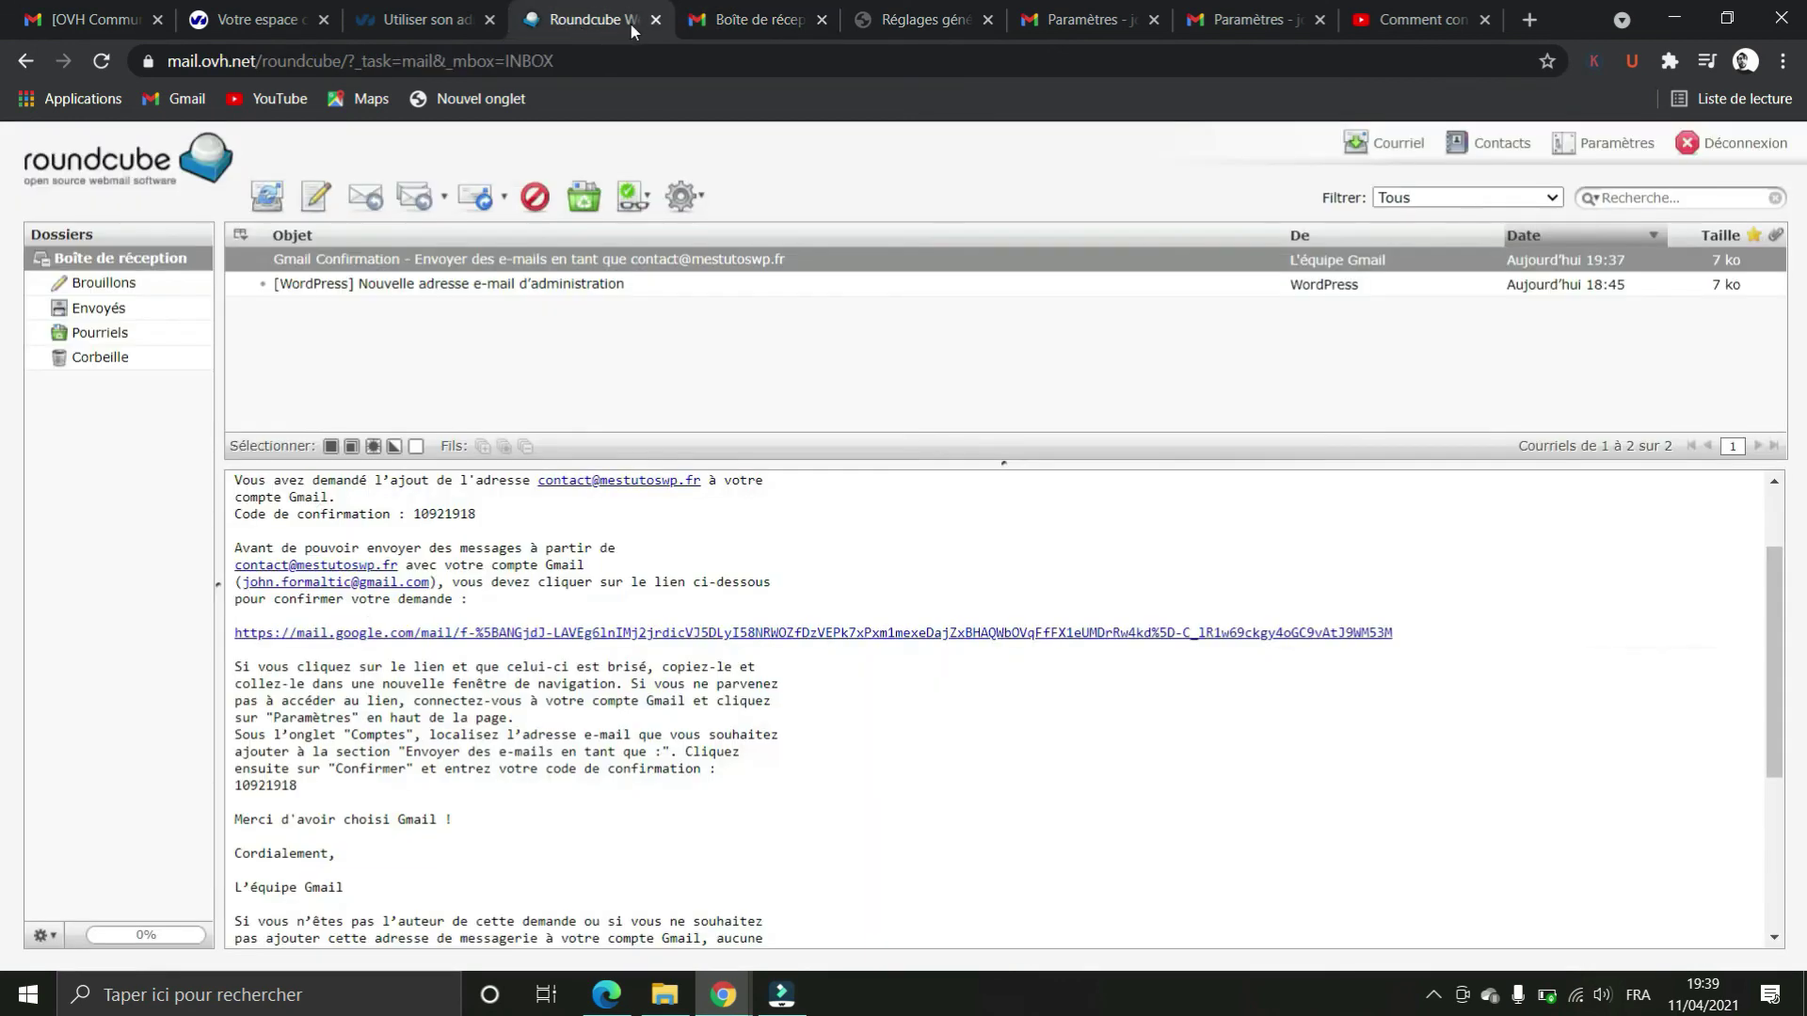